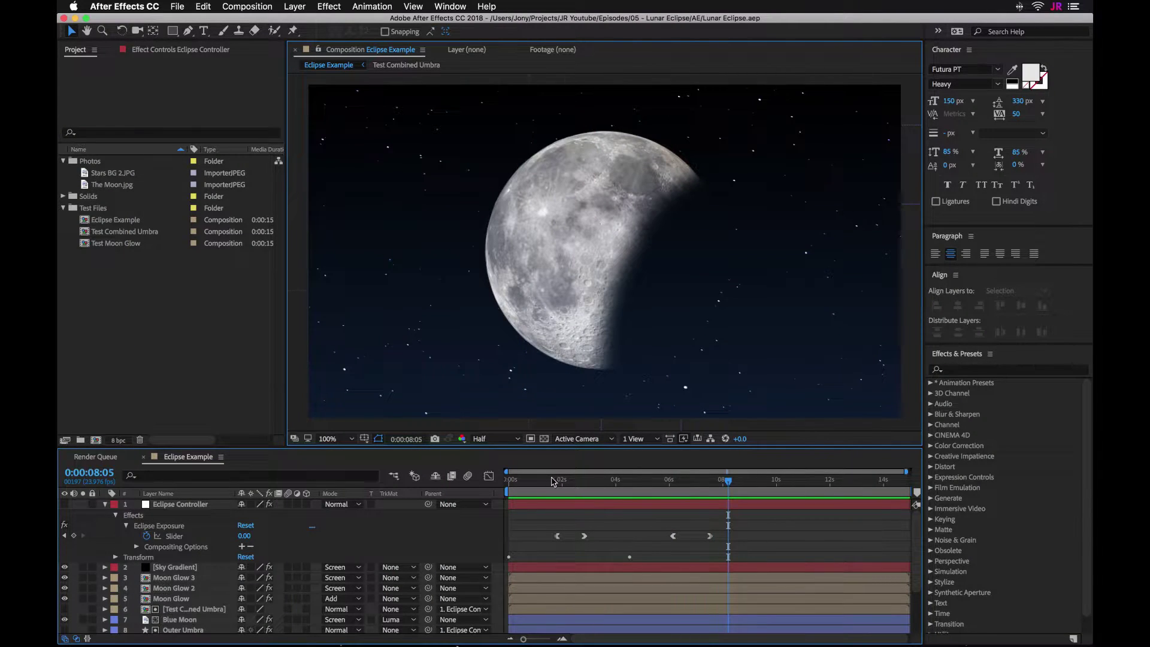
- Scrub to where the moon turns red and select the now-visible Eclipse Controller layer
click(552, 481)
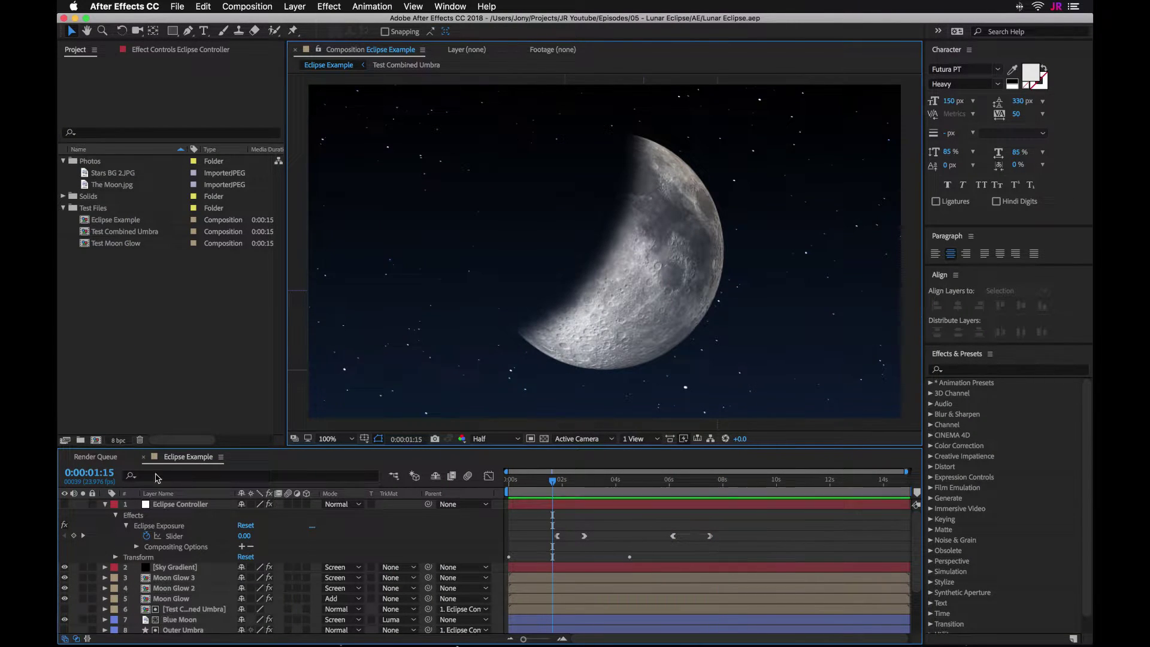
drag(554, 485, 586, 485)
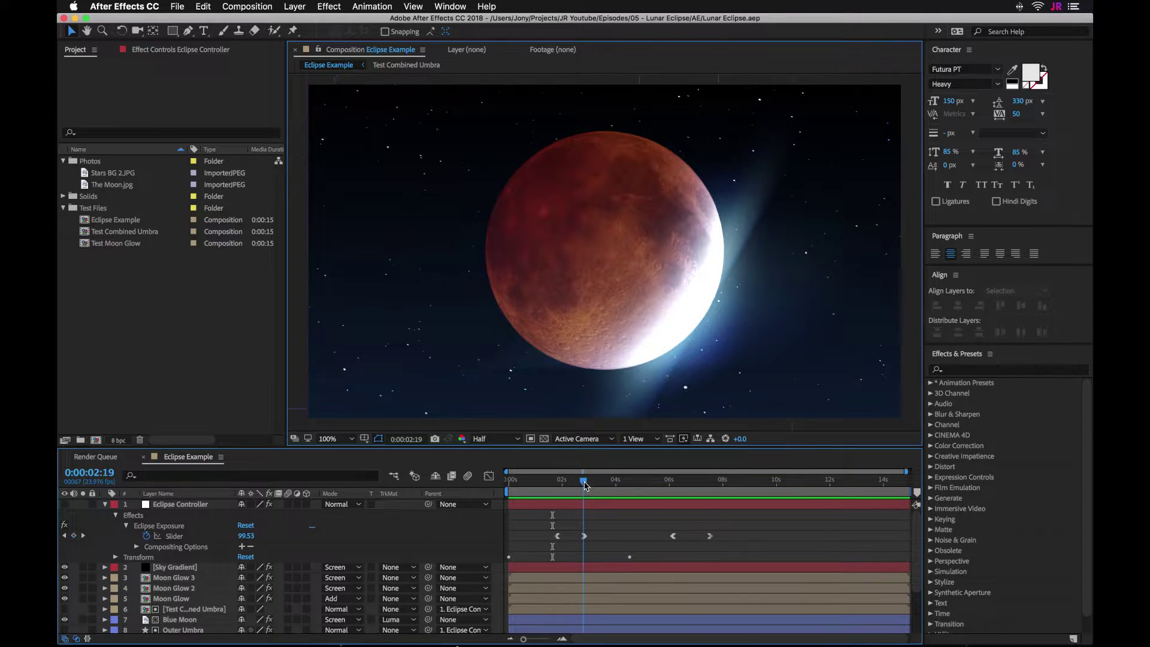
click(187, 507)
click(66, 504)
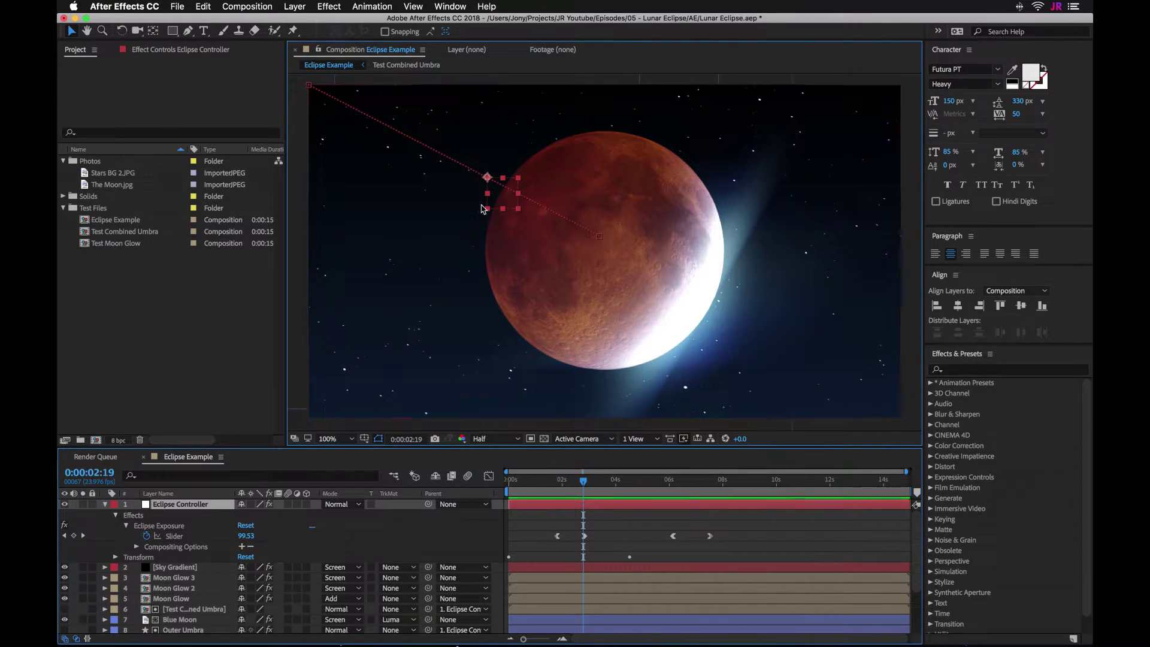
- Undo an accidental null move, then lower the Eclipse Exposure slider to 68.73
drag(490, 181, 472, 253)
key(super+z)
click(173, 51)
drag(260, 103, 210, 109)
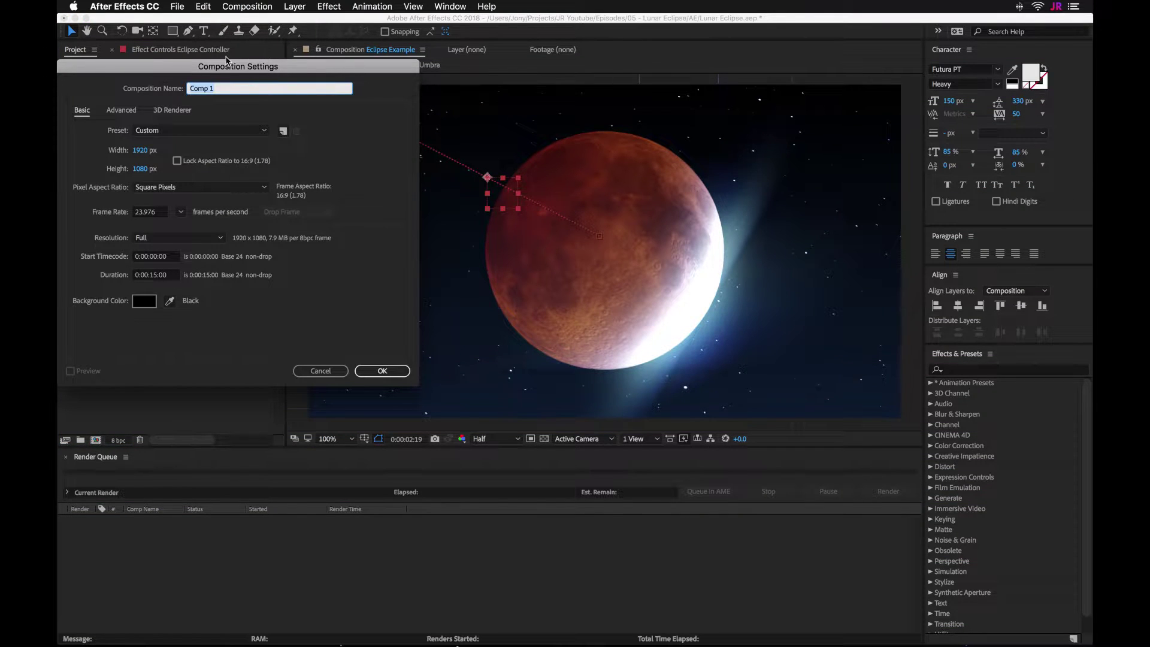
- Create a new composition named Eclipse
drag(229, 68, 370, 111)
text(Eclipse)
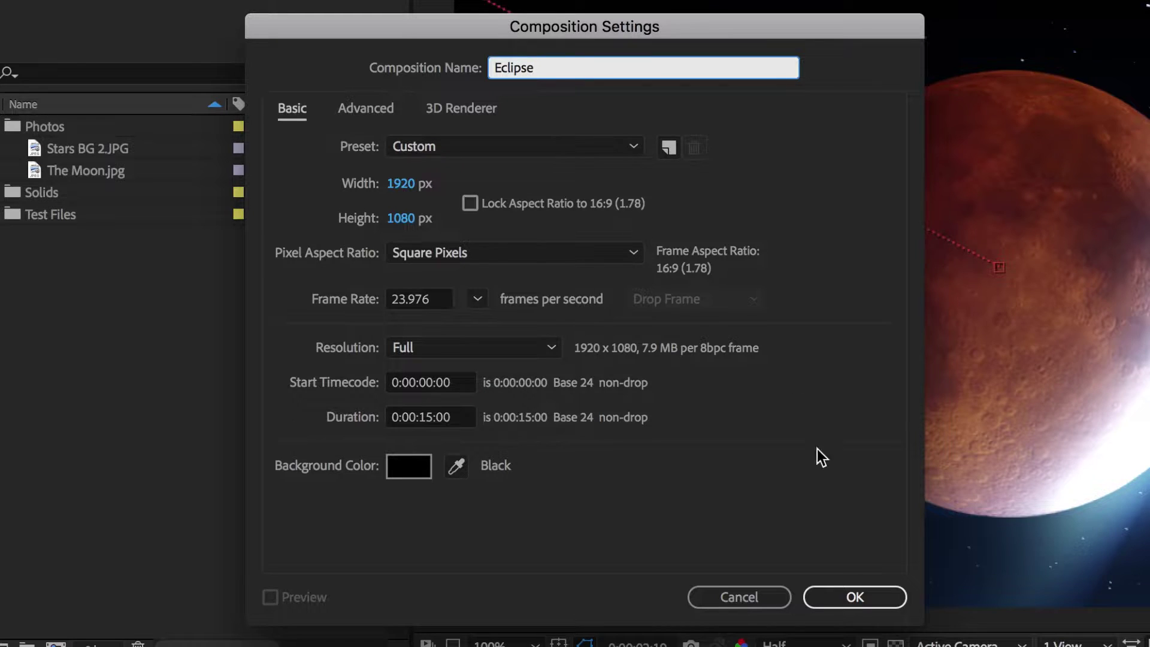
click(855, 597)
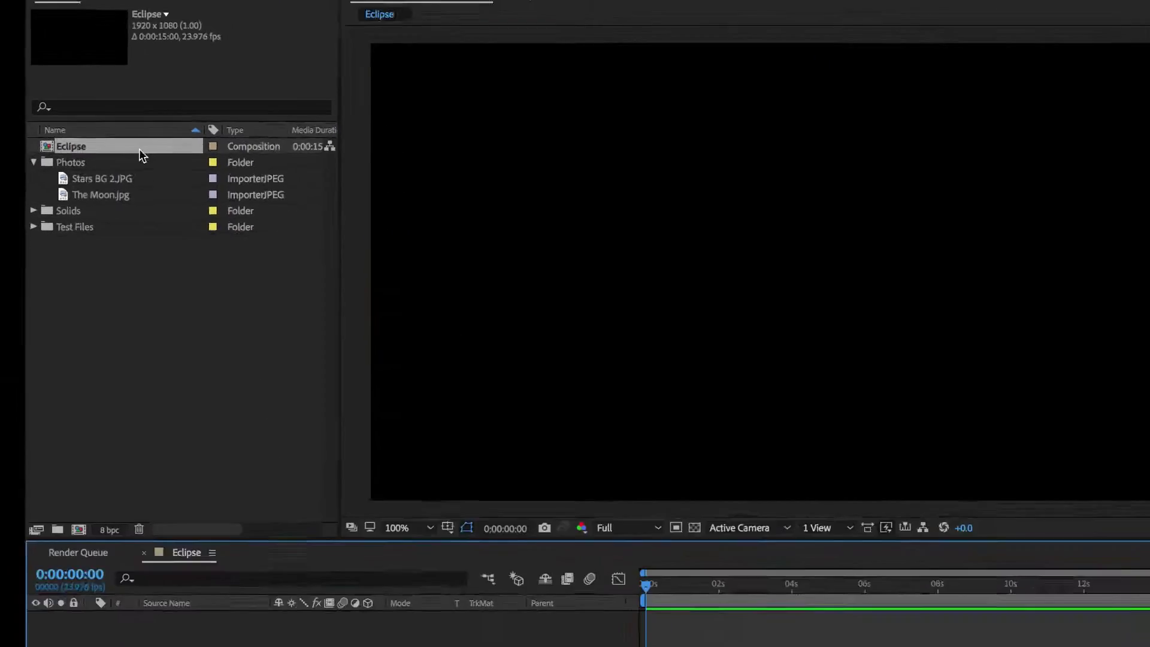
- Add The Moon.jpg to the Eclipse comp and scale it to 65%
drag(113, 195, 261, 518)
key(s)
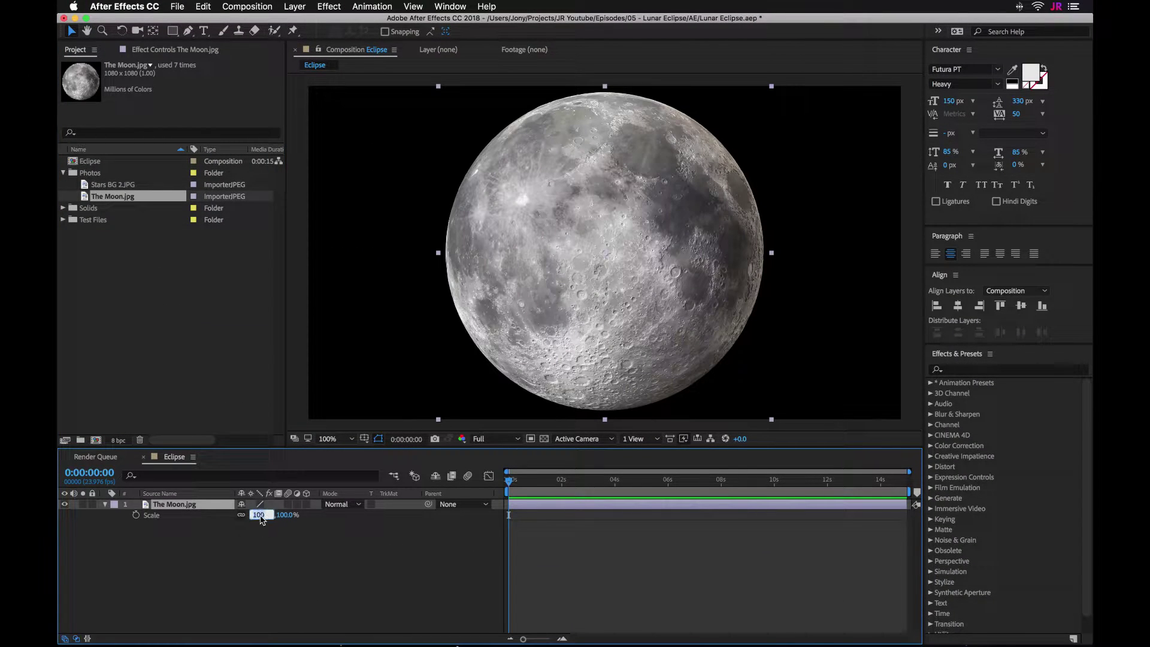
text(65)
key(Return)
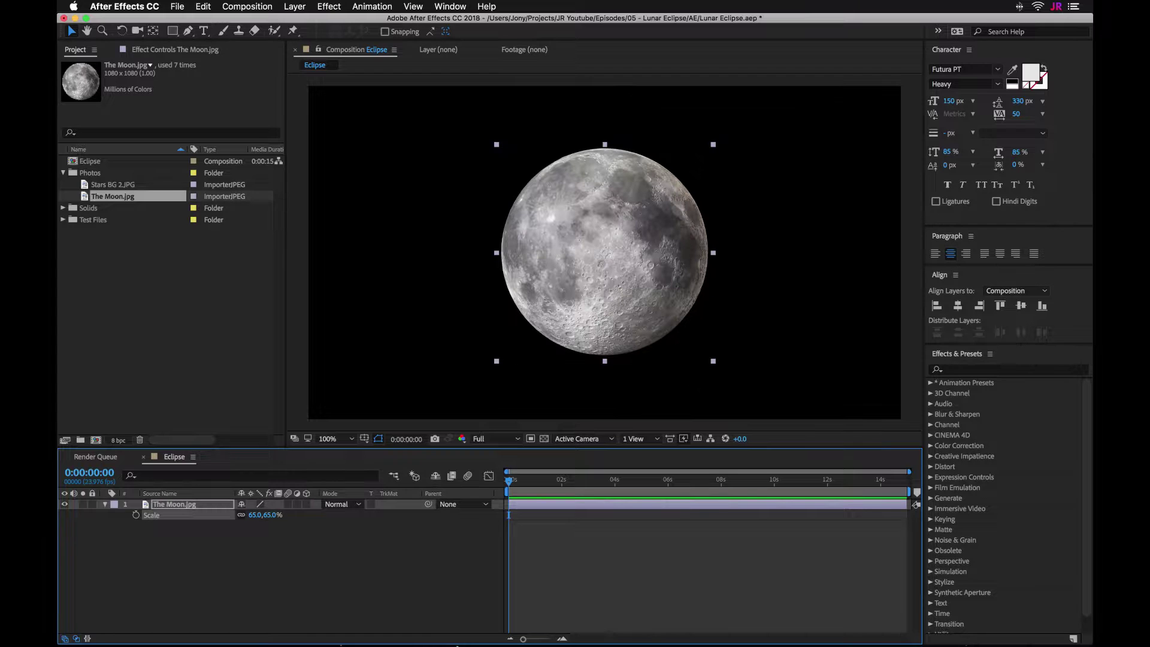
click(644, 552)
- Fit an elliptical mask around the moon and free-transform the mask path
drag(177, 34, 219, 62)
double_click(173, 31)
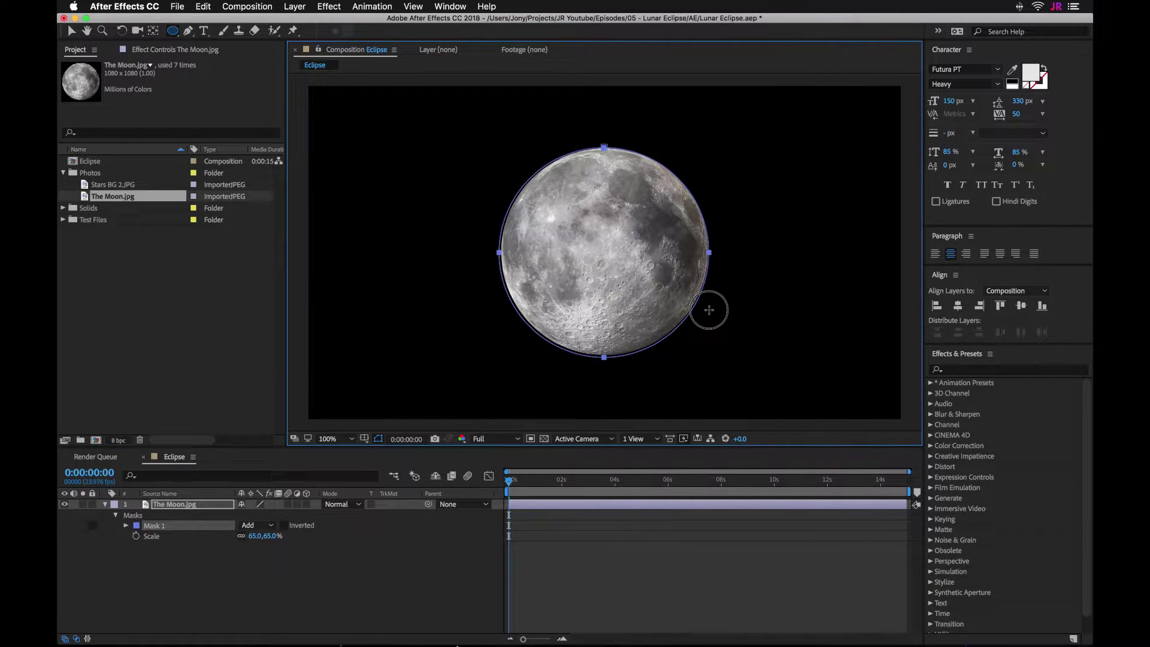
key(v)
scroll(578, 235, up, 2)
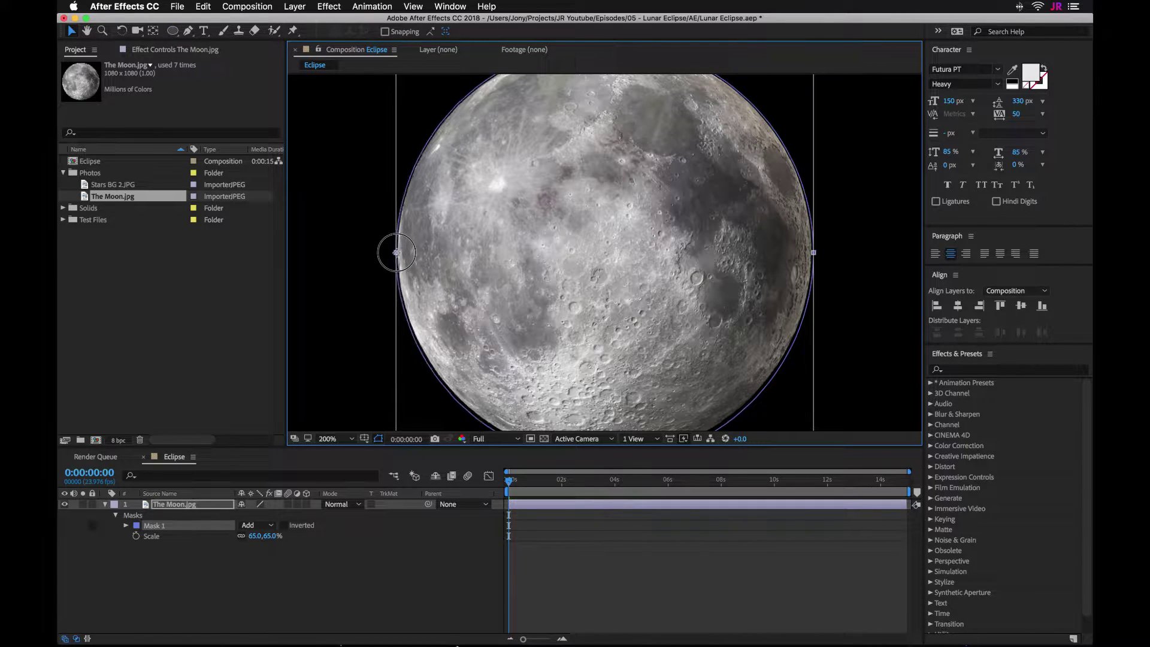
key(h)
drag(663, 283, 635, 161)
click(73, 30)
double_click(575, 329)
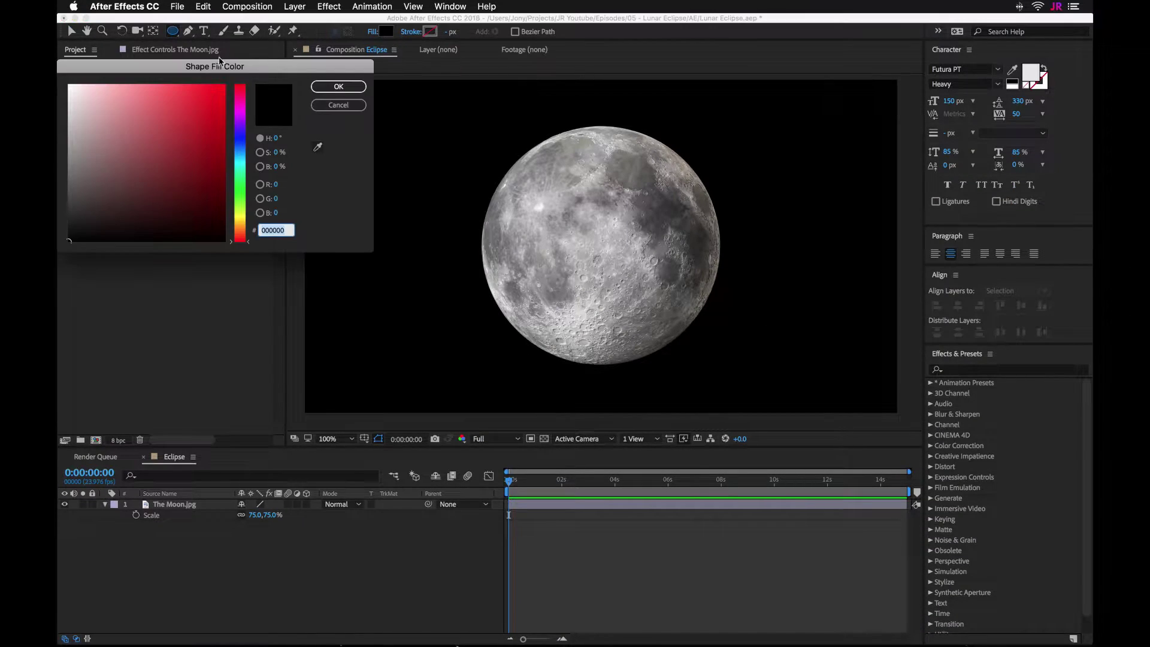
- Set the shape fill to white (FFFFFF) and draw a circle over the moon at 50% zoom
drag(144, 90, 65, 66)
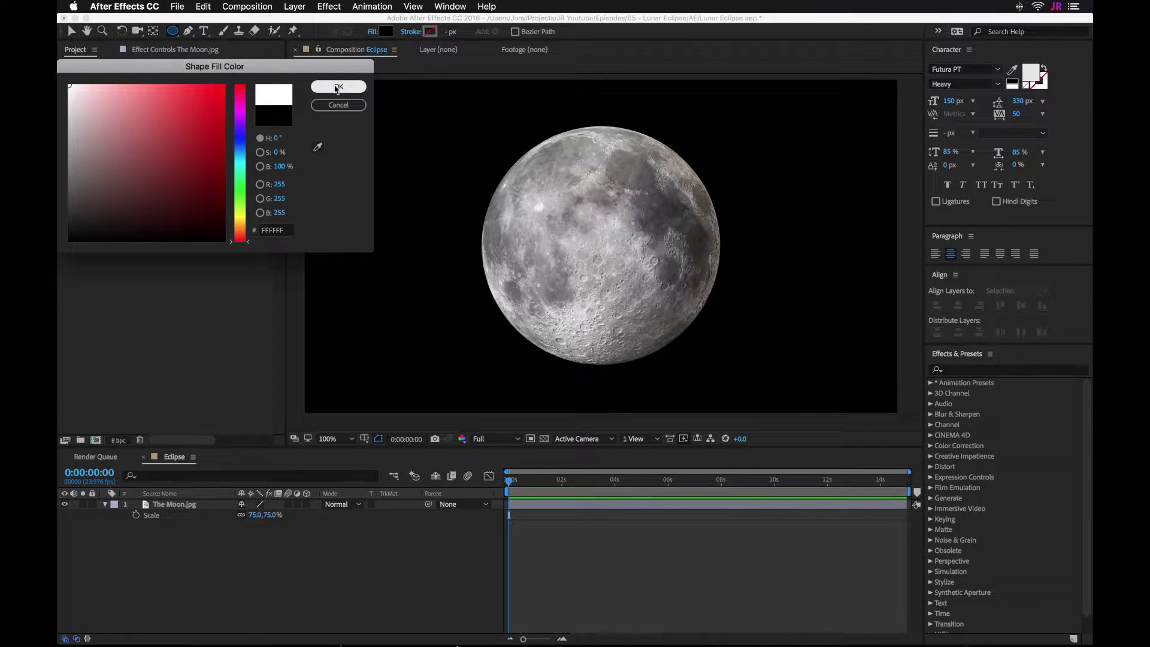
click(337, 88)
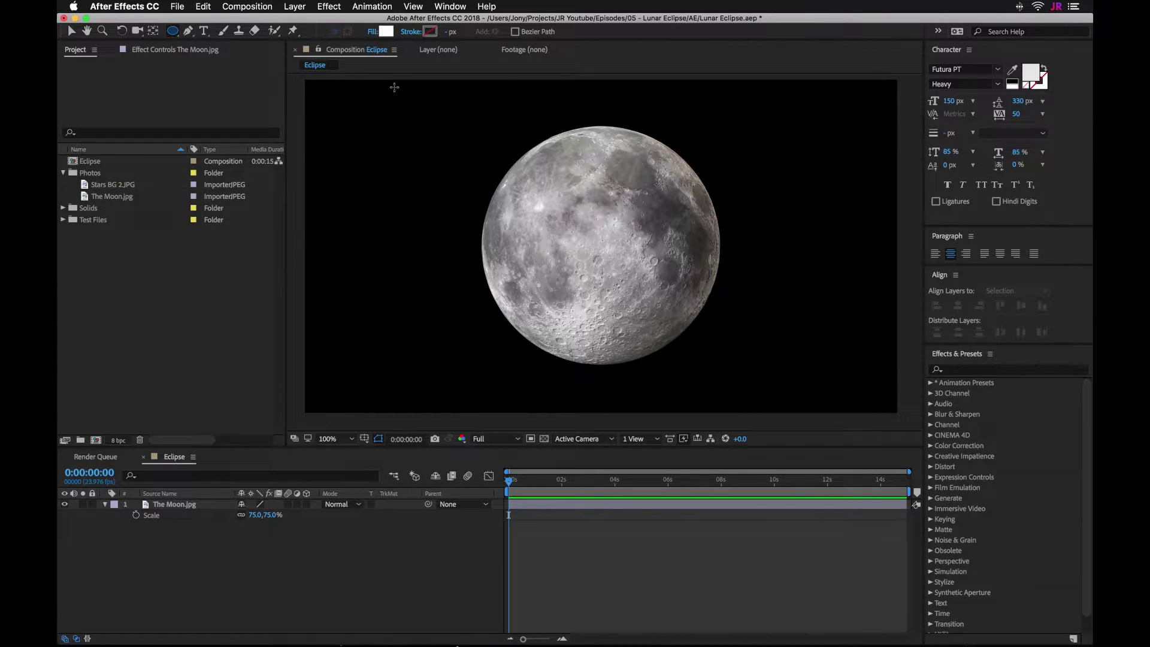
key(comma)
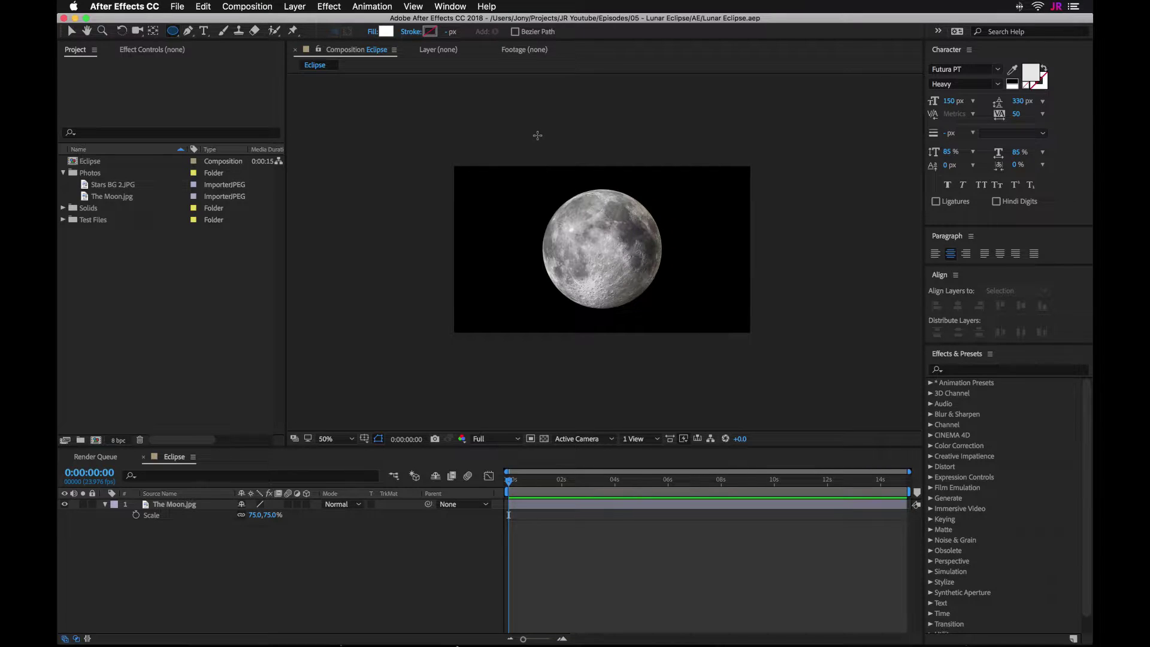
drag(538, 135, 728, 349)
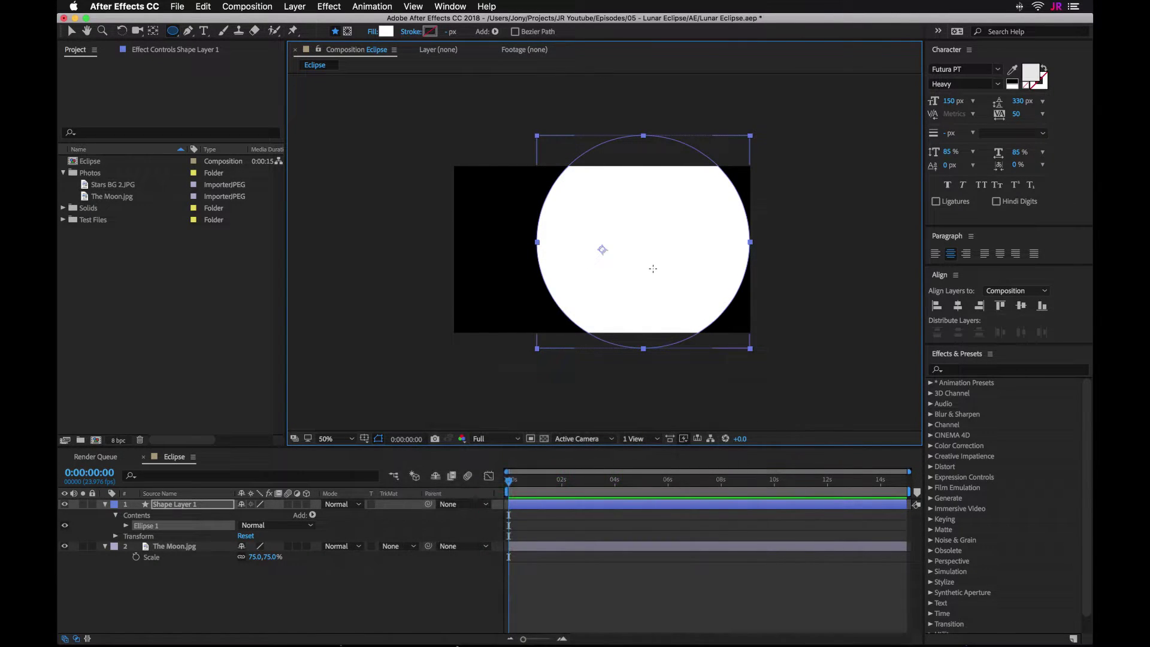
- Move Shape Layer 1's anchor point to the circle's centre
click(659, 578)
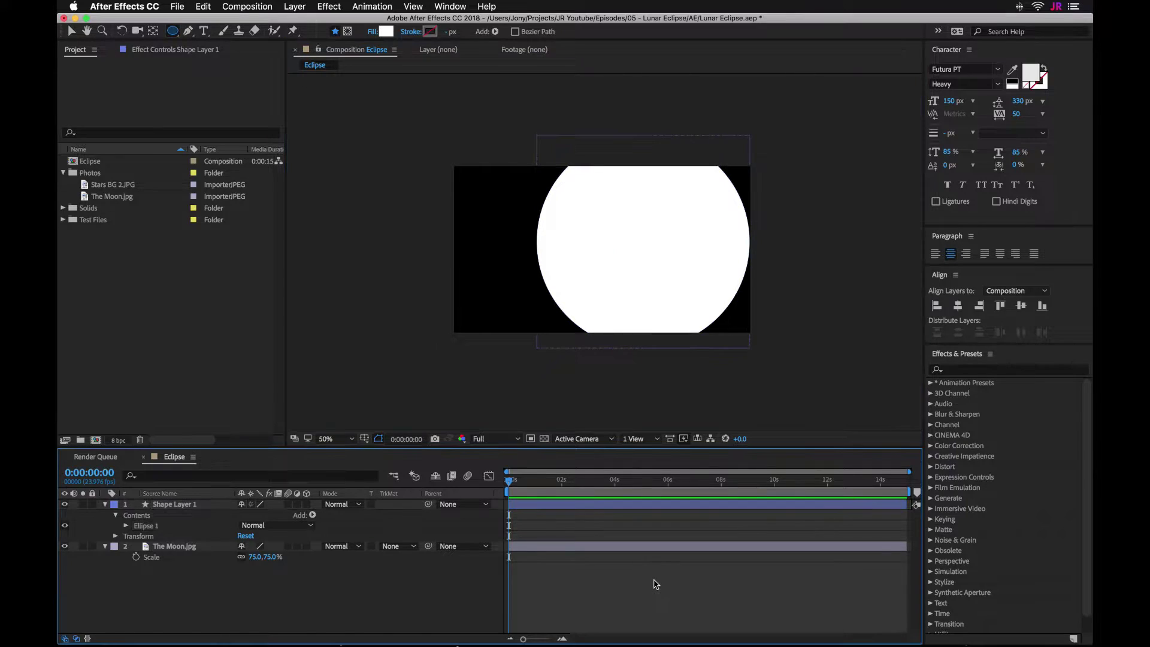
click(610, 507)
key(y)
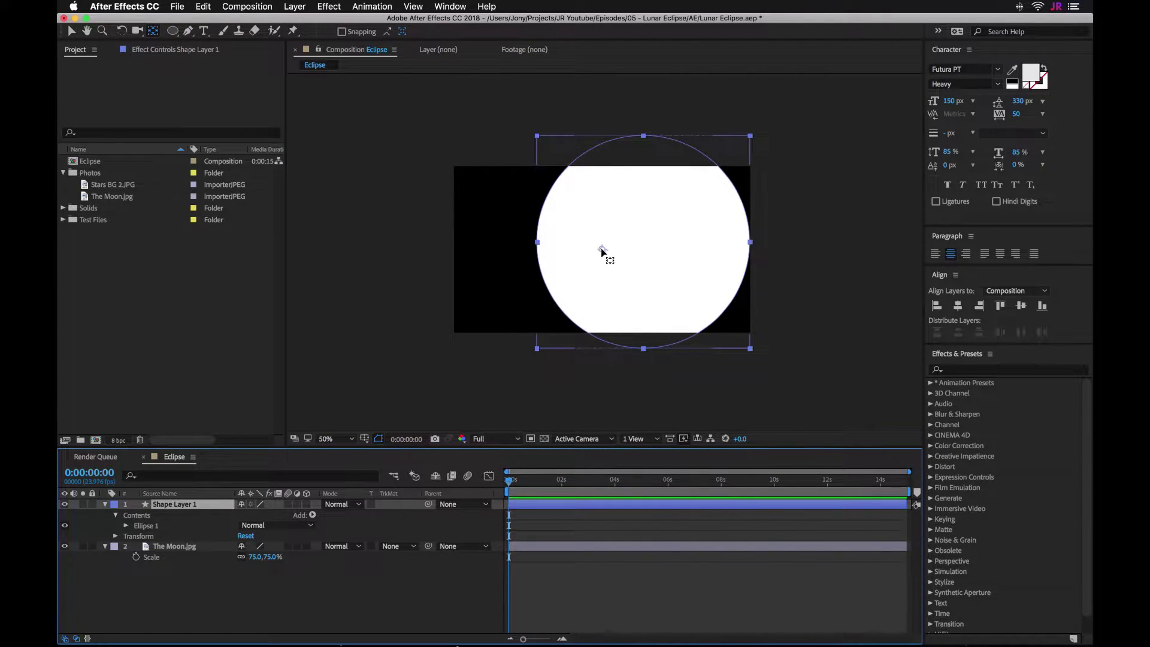
drag(602, 251, 645, 250)
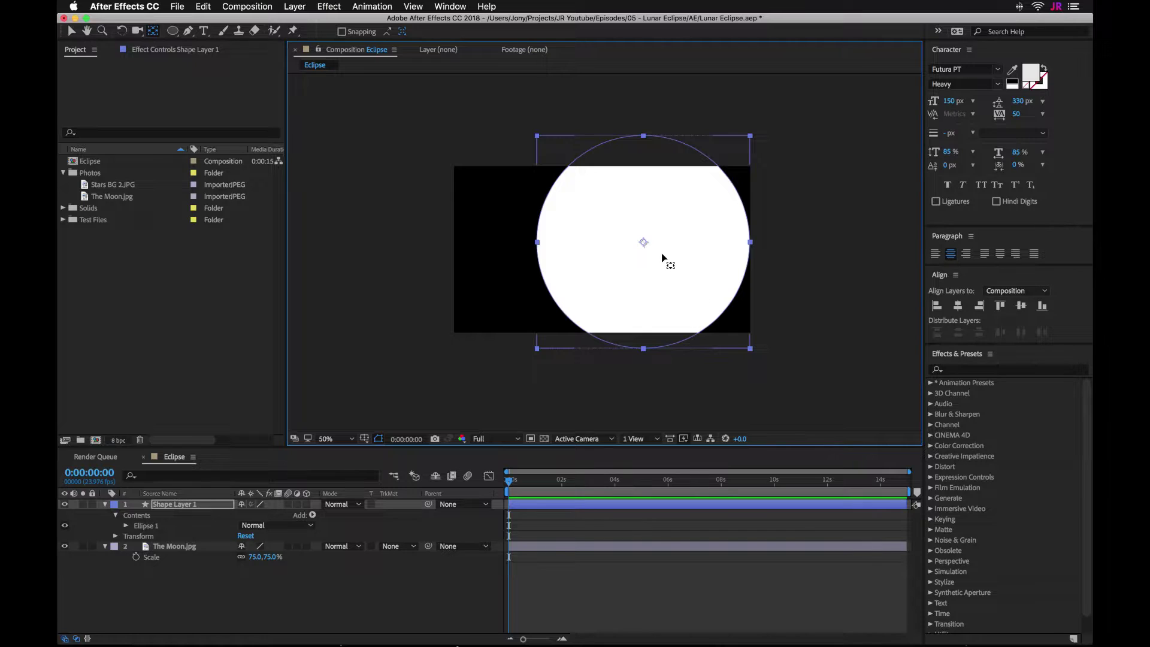
key(period)
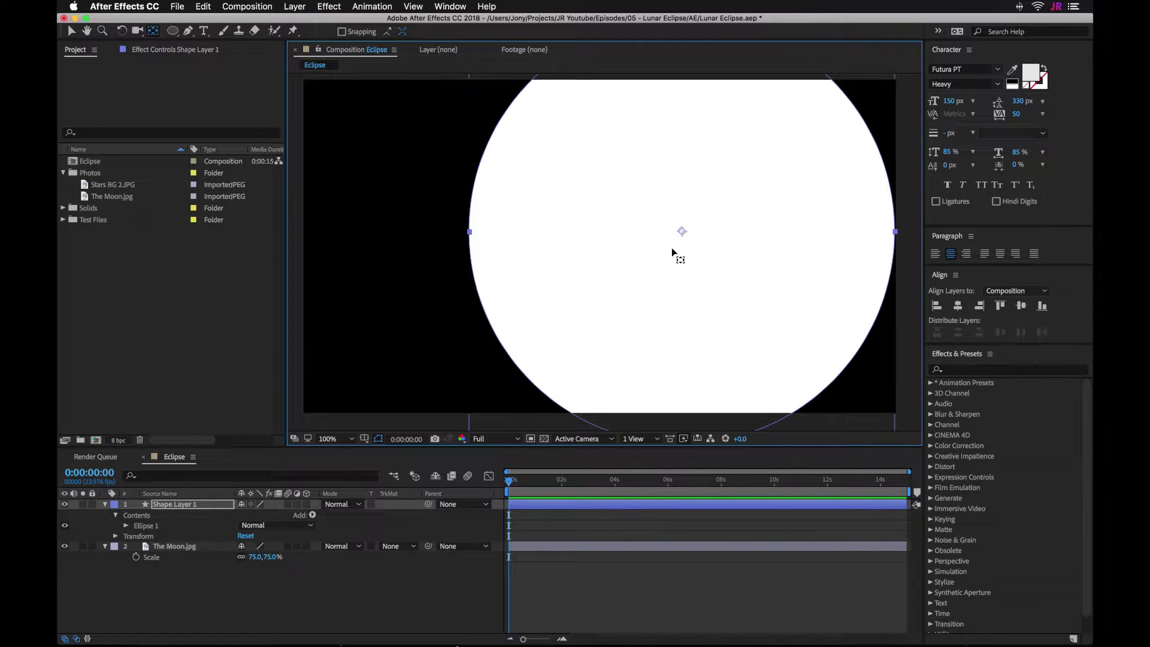
- Position the circle layer at 960, 540
click(169, 508)
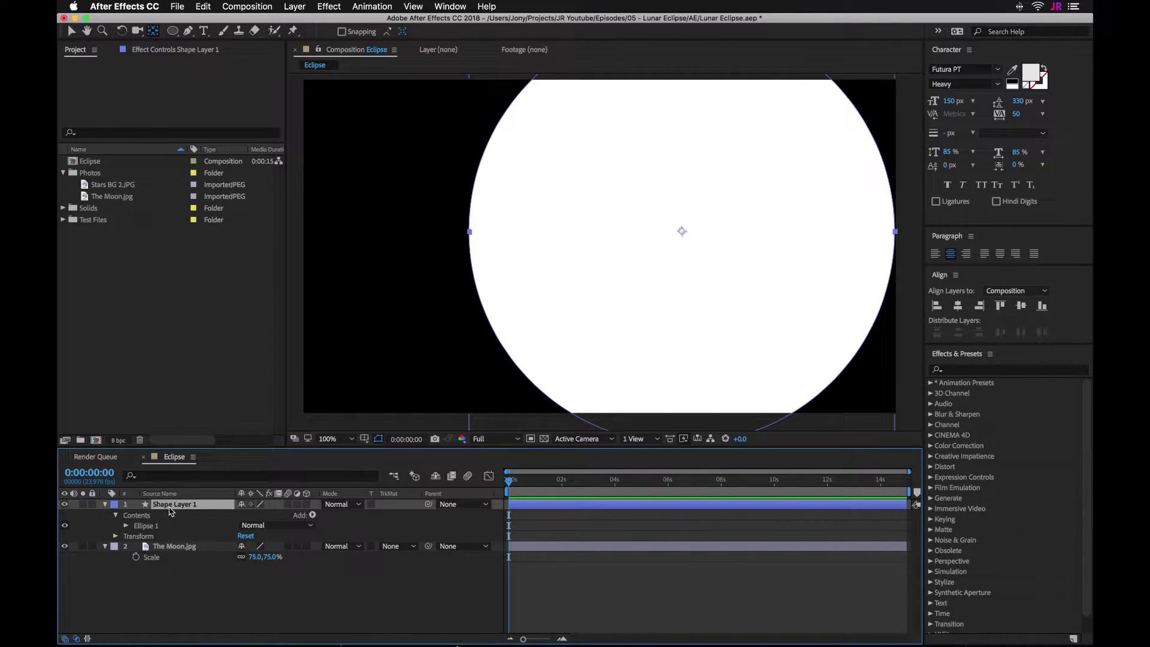
key(p)
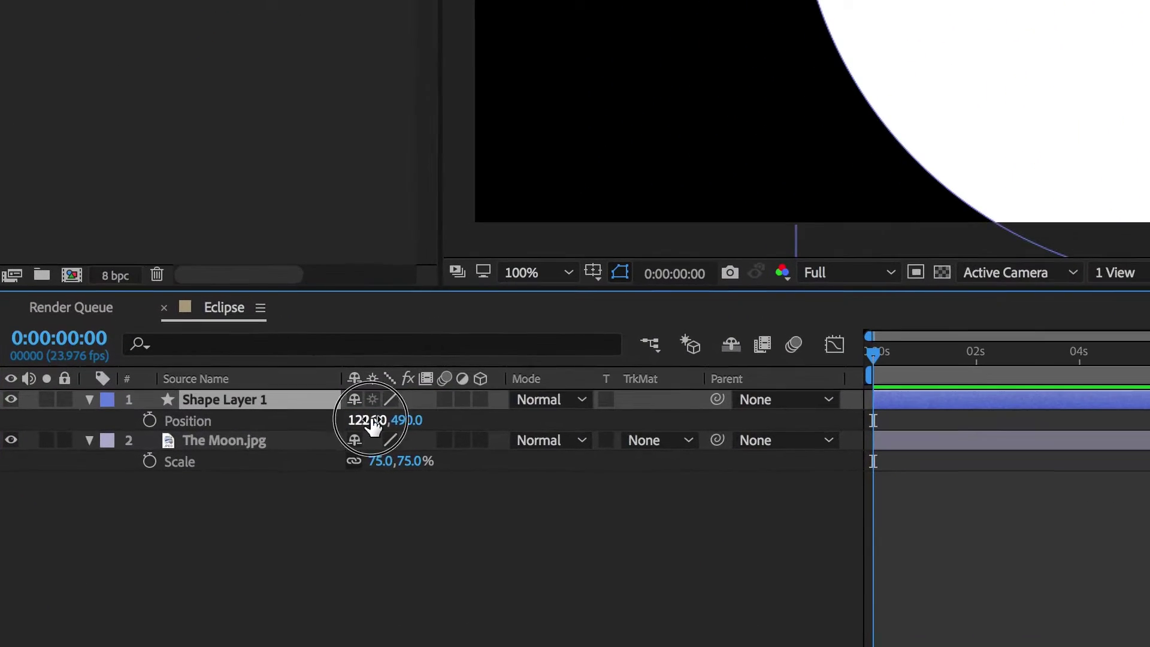
click(372, 420)
text(960)
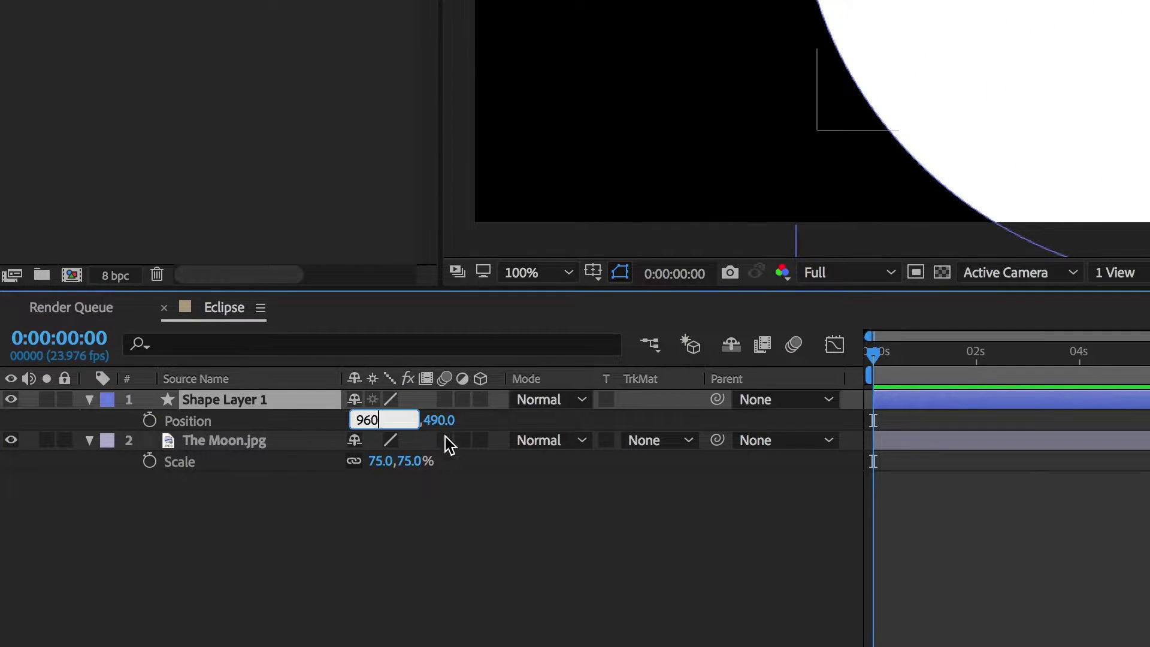
key(Return)
click(411, 424)
text(540)
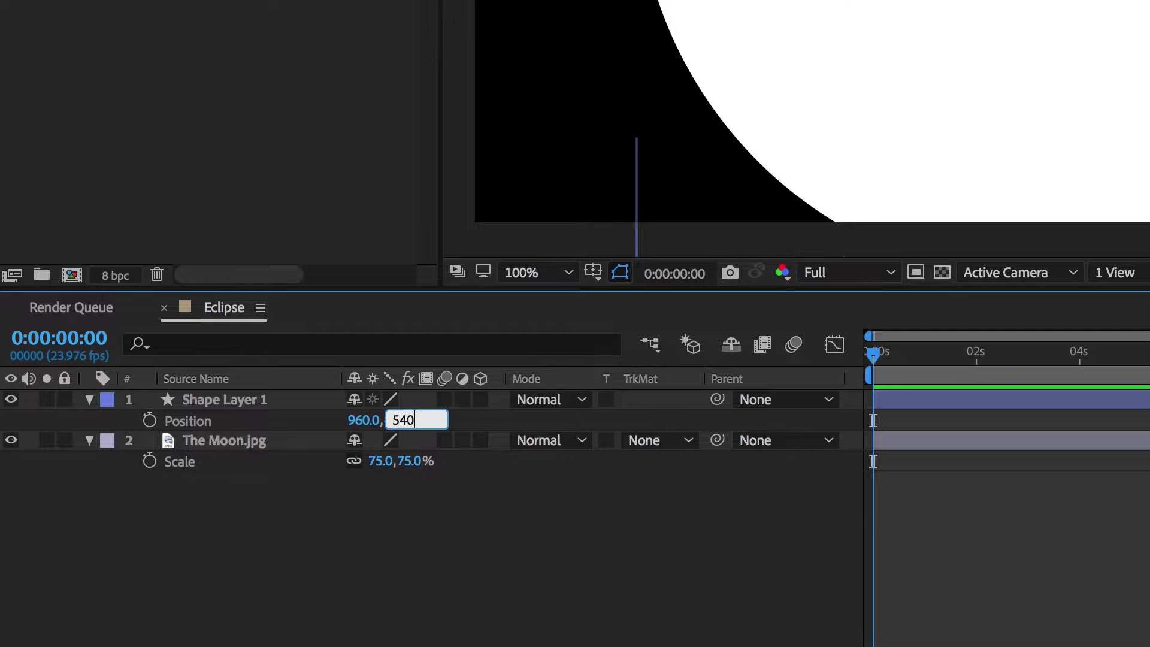
- Rename Shape Layer 1 to Outer Umbra
right_click(273, 400)
click(300, 644)
text(Outer Um)
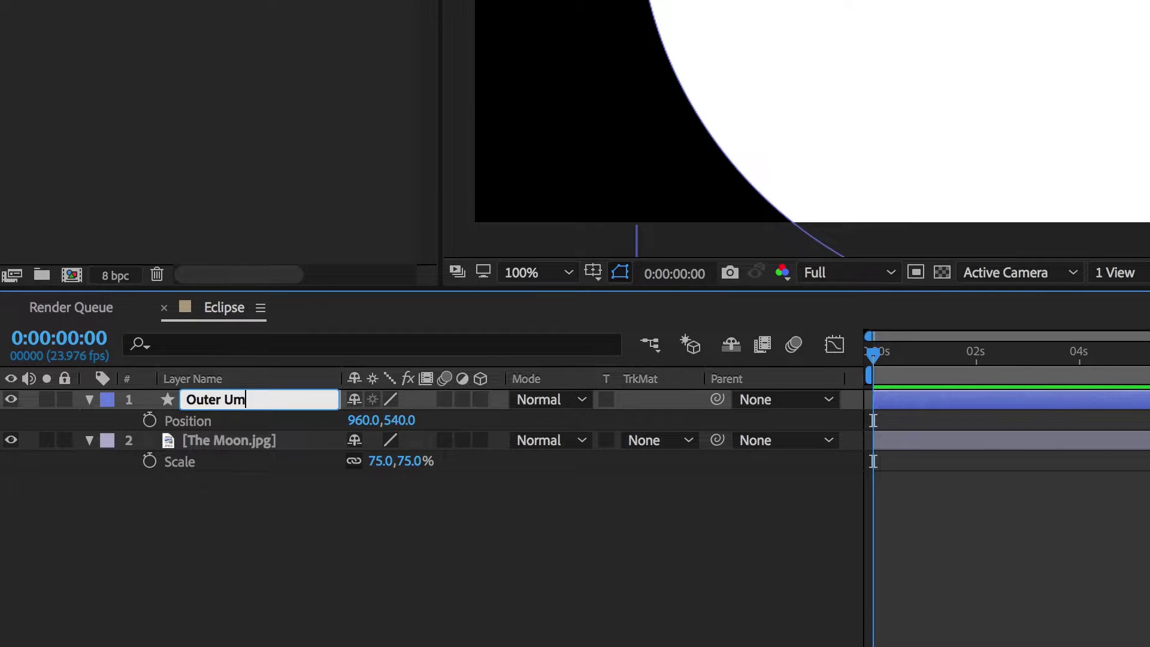
text(bra)
key(Return)
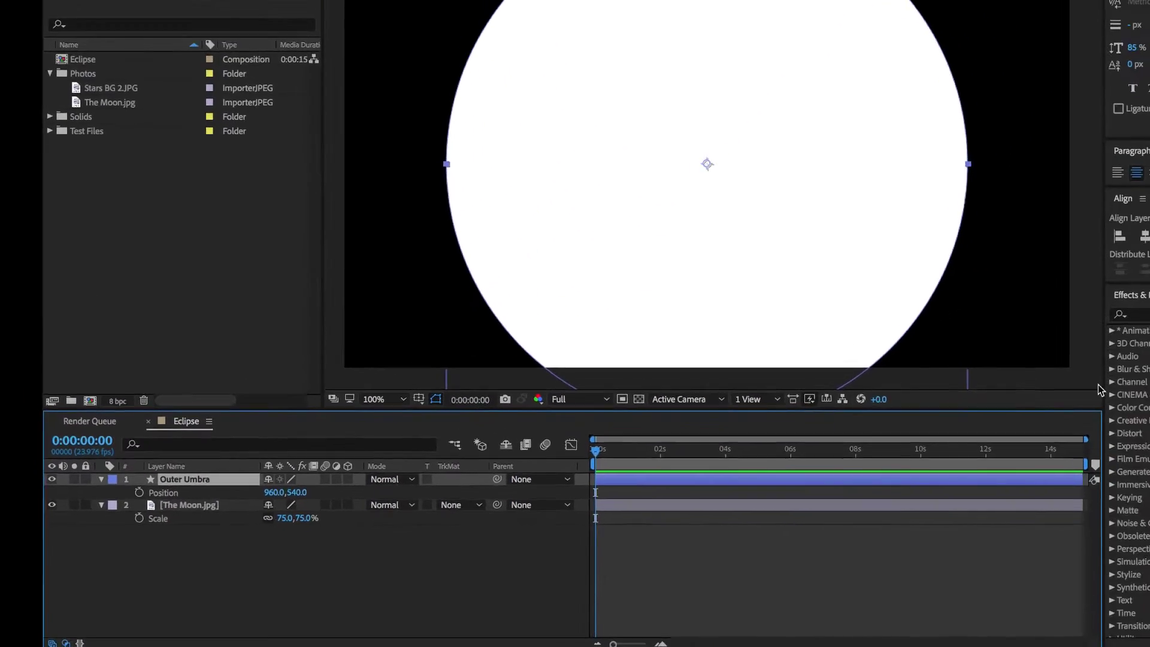
- Apply Gaussian Blur to Outer Umbra with Blurriness 200
text(gaus)
drag(1030, 390, 174, 504)
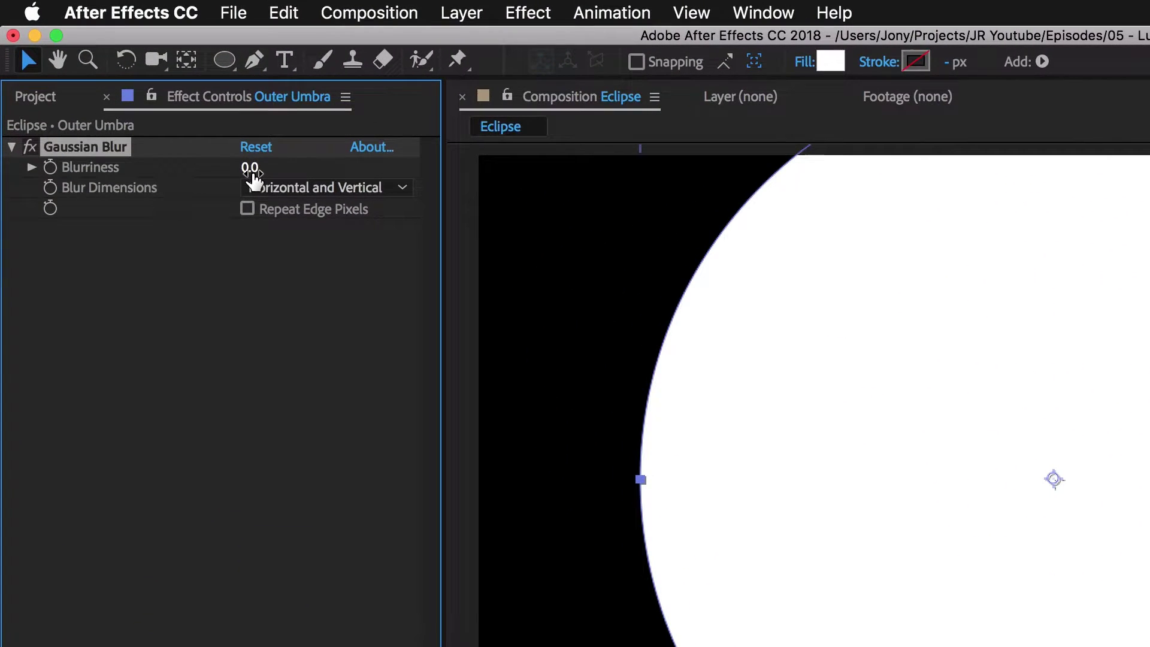
click(218, 127)
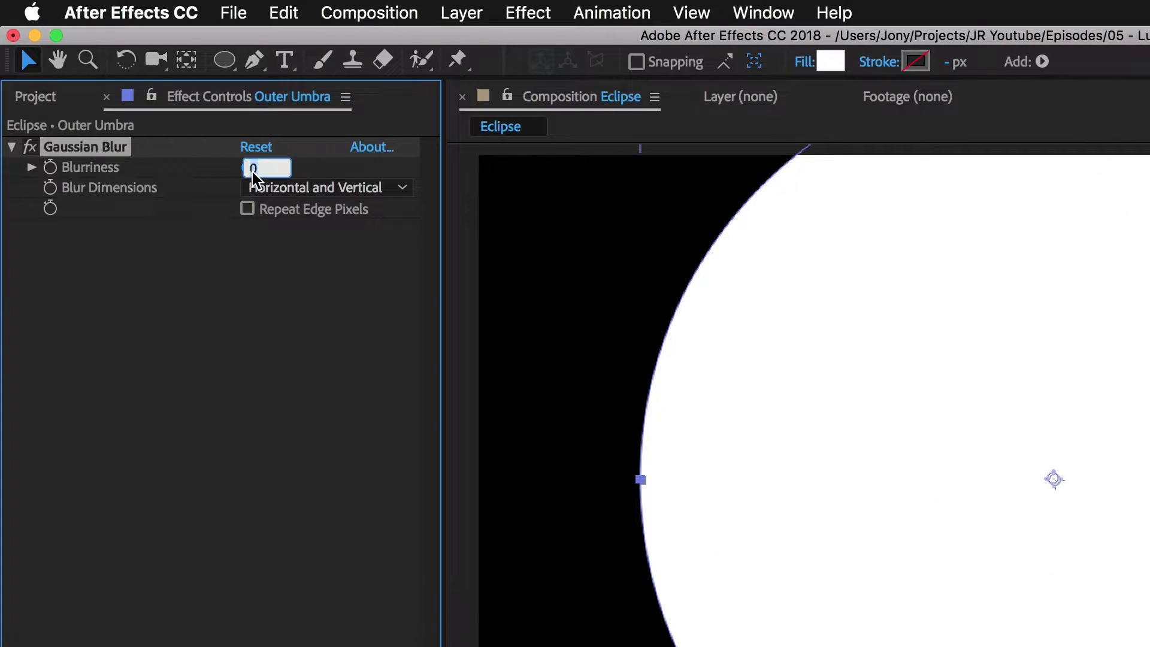
text(200)
key(Return)
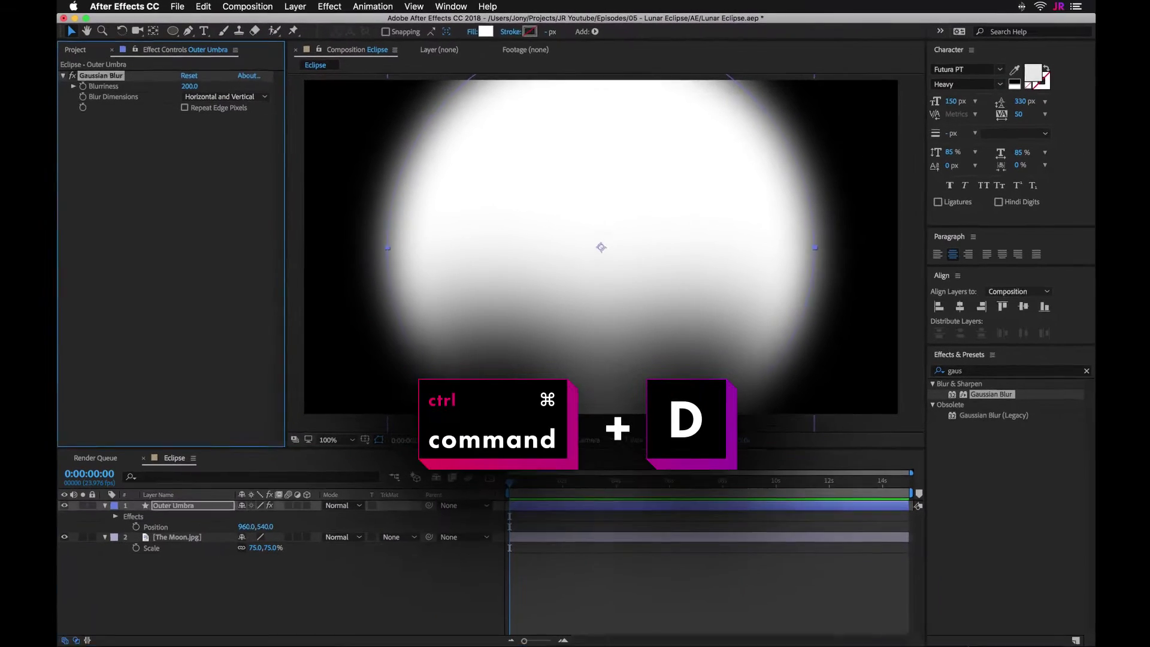
- Duplicate Outer Umbra and give the copy a black fill
key(super+d)
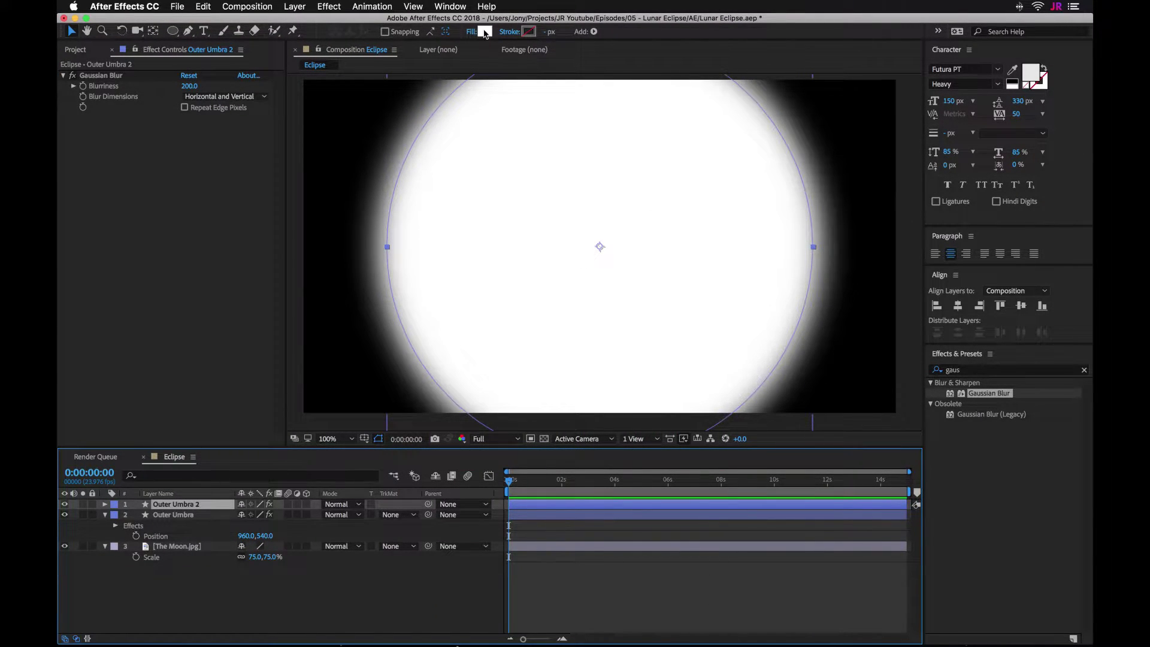
click(484, 32)
mouse_move(108, 197)
mouse_down()
mouse_move(80, 221)
mouse_move(66, 310)
mouse_up()
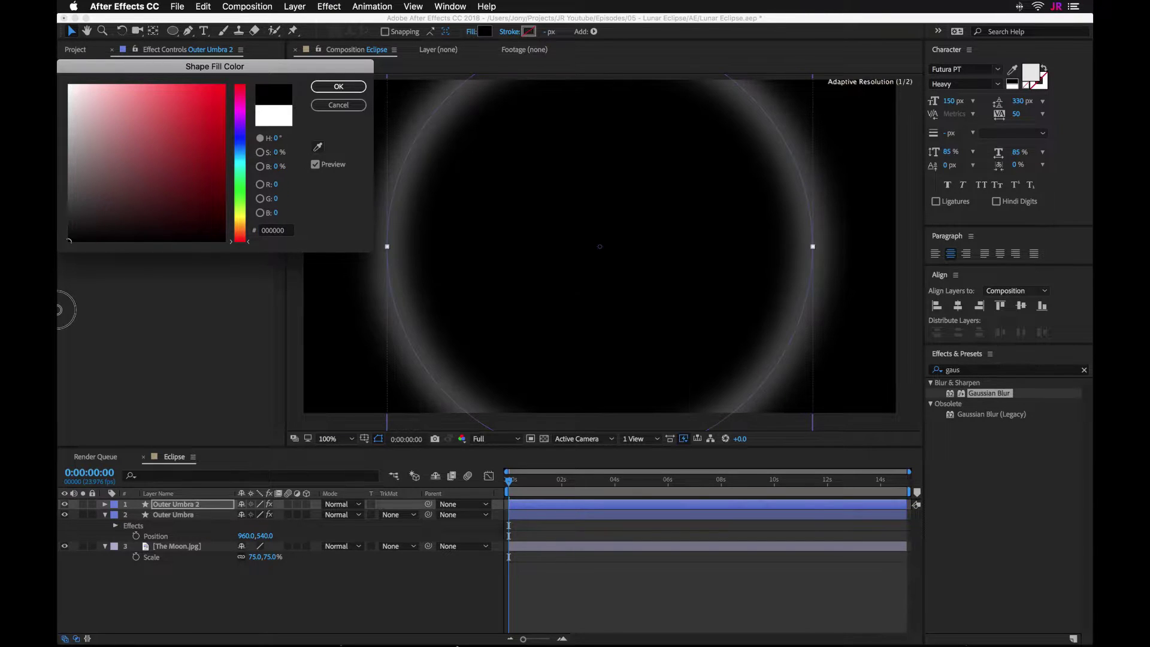
click(339, 86)
- Shrink Outer Umbra 2 to 70% scale and set its Blurriness to 500
click(214, 505)
key(s)
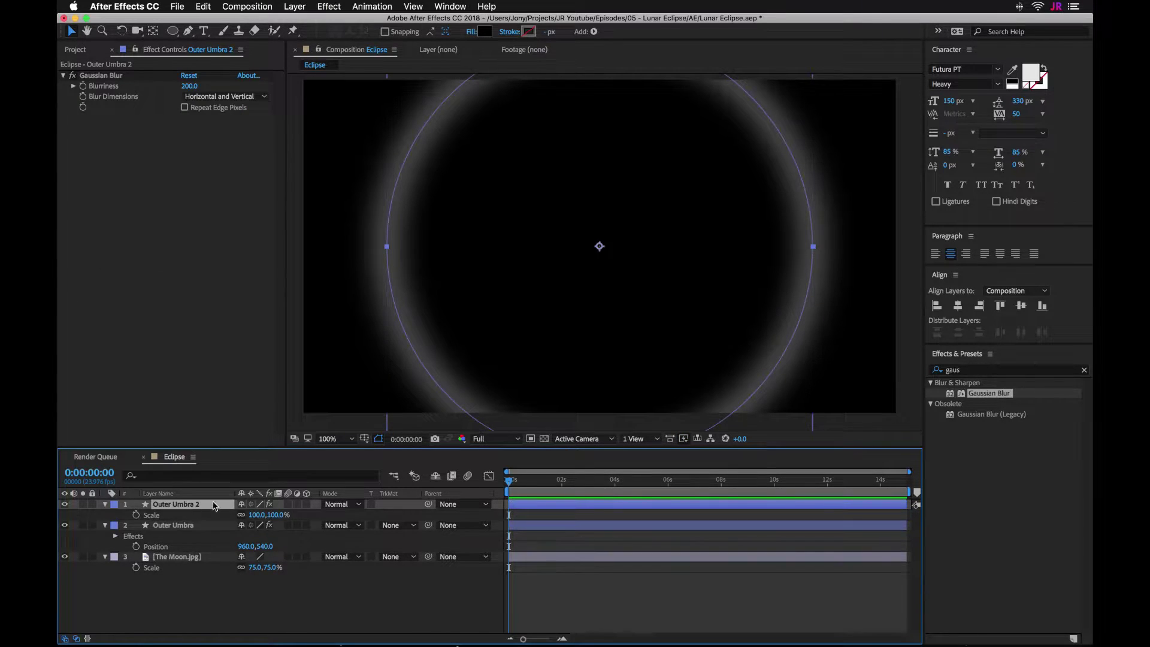
drag(259, 519, 234, 513)
click(191, 85)
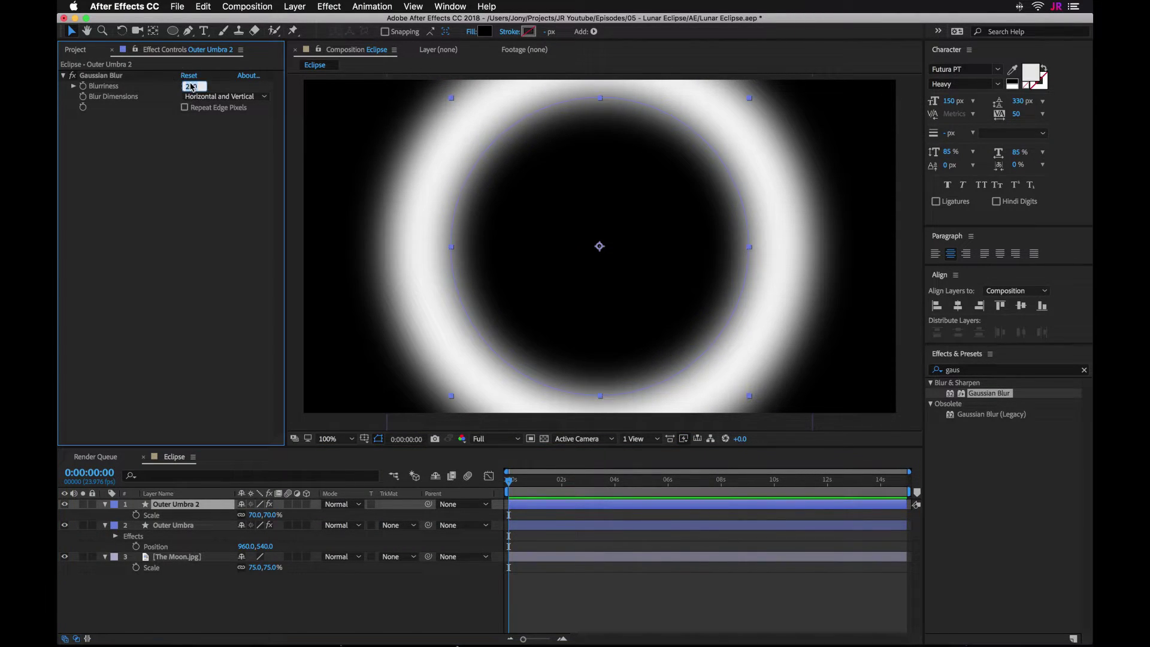
text(500)
key(Return)
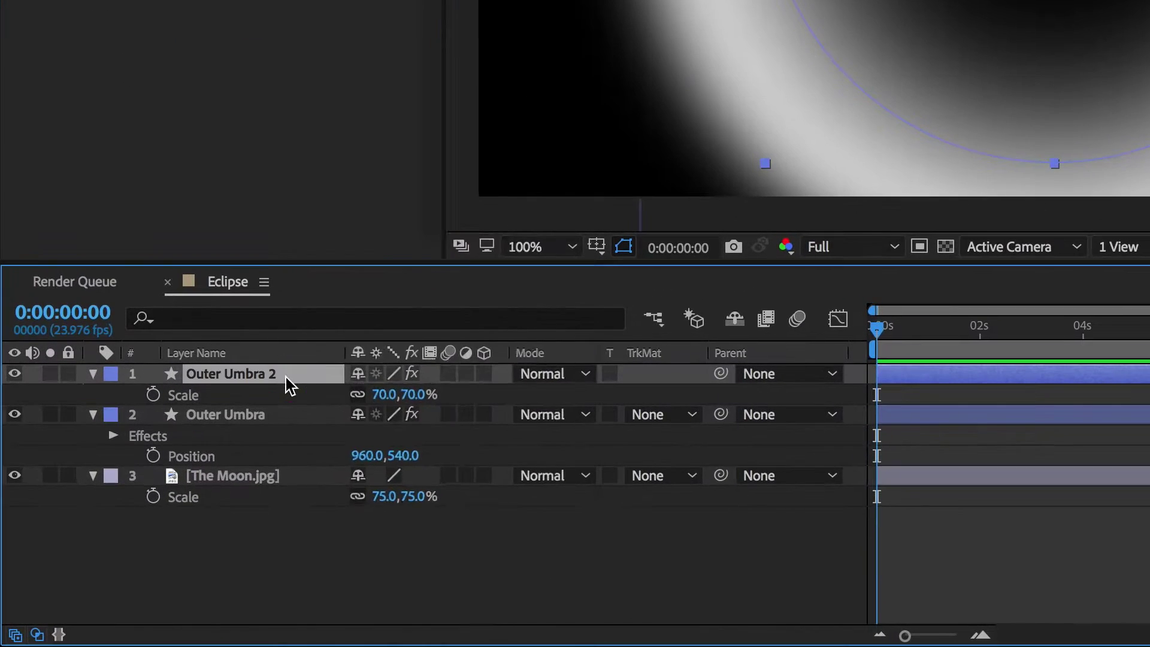
- Rename Outer Umbra 2 to Inner Umbra
right_click(205, 506)
click(355, 625)
text(Inne)
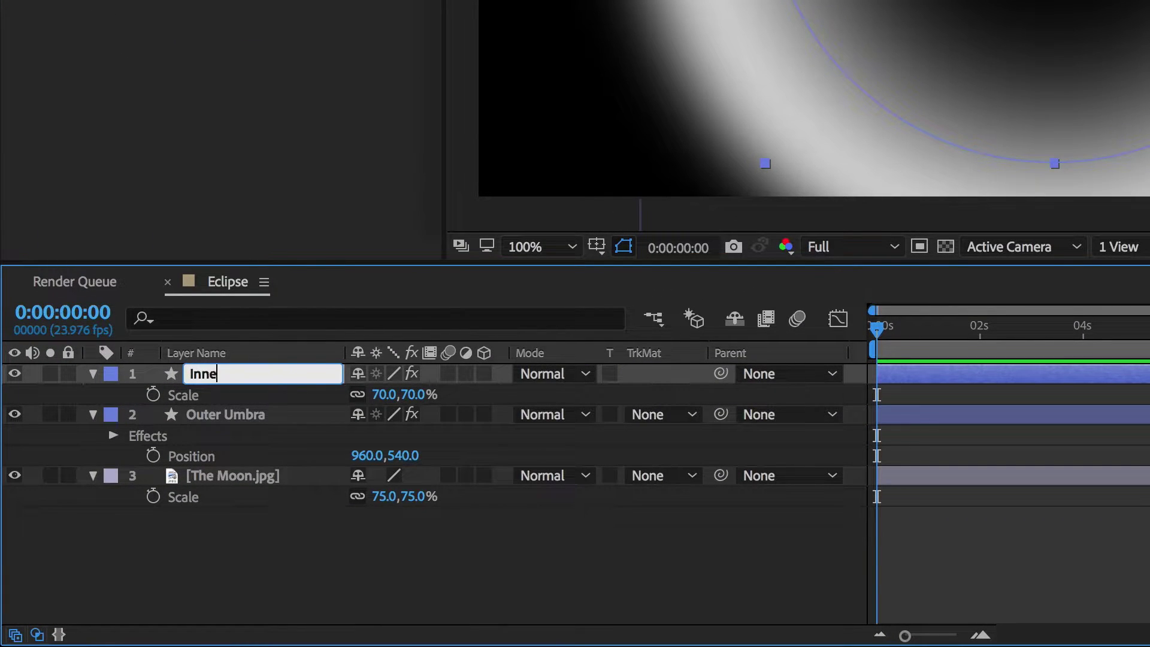
text(r Umbra)
- Confirm the Inner Umbra name, then add a null object named Eclipse Controller
key(Return)
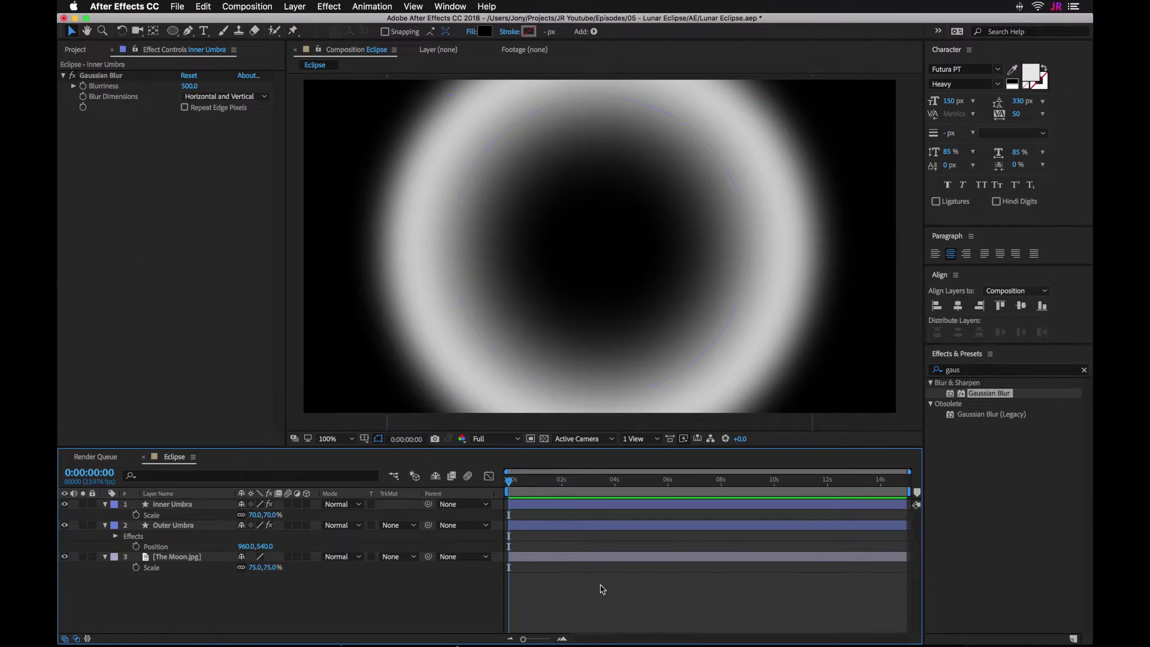
click(295, 6)
mouse_move(384, 22)
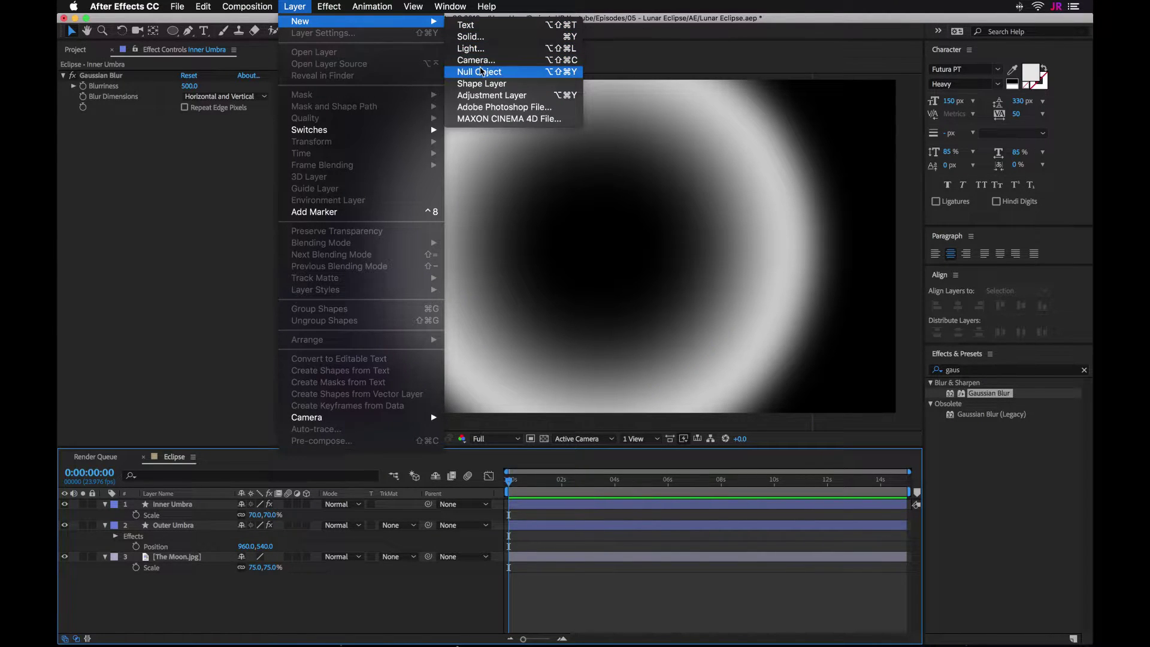
click(481, 72)
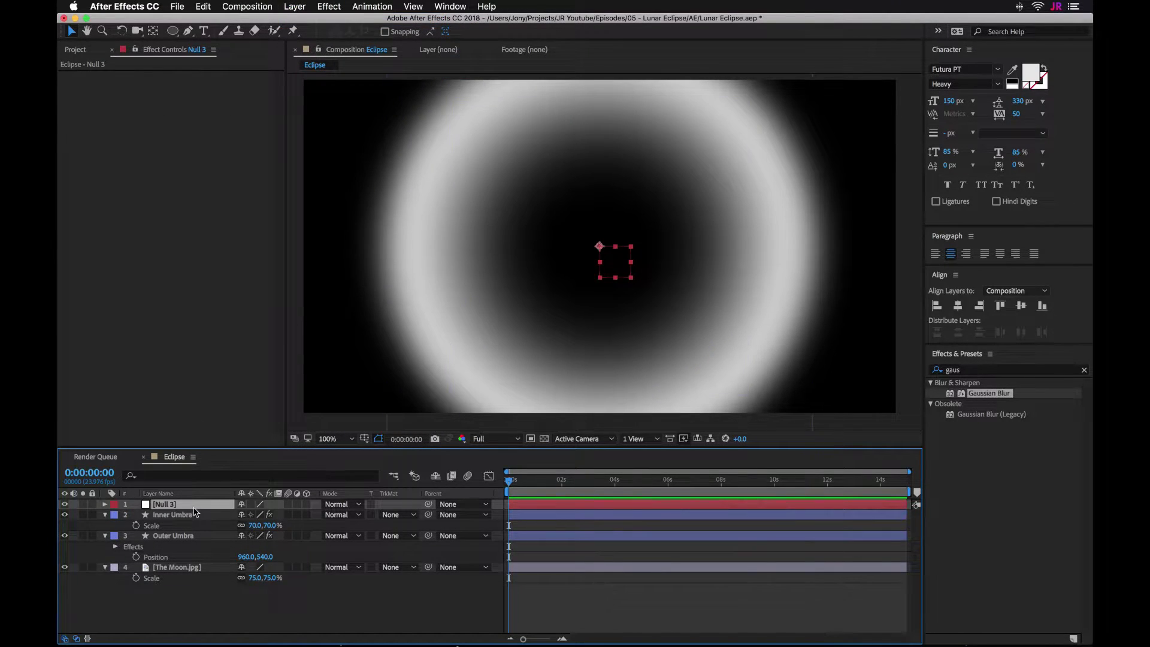
right_click(195, 507)
click(245, 632)
text(Eclipse Controller)
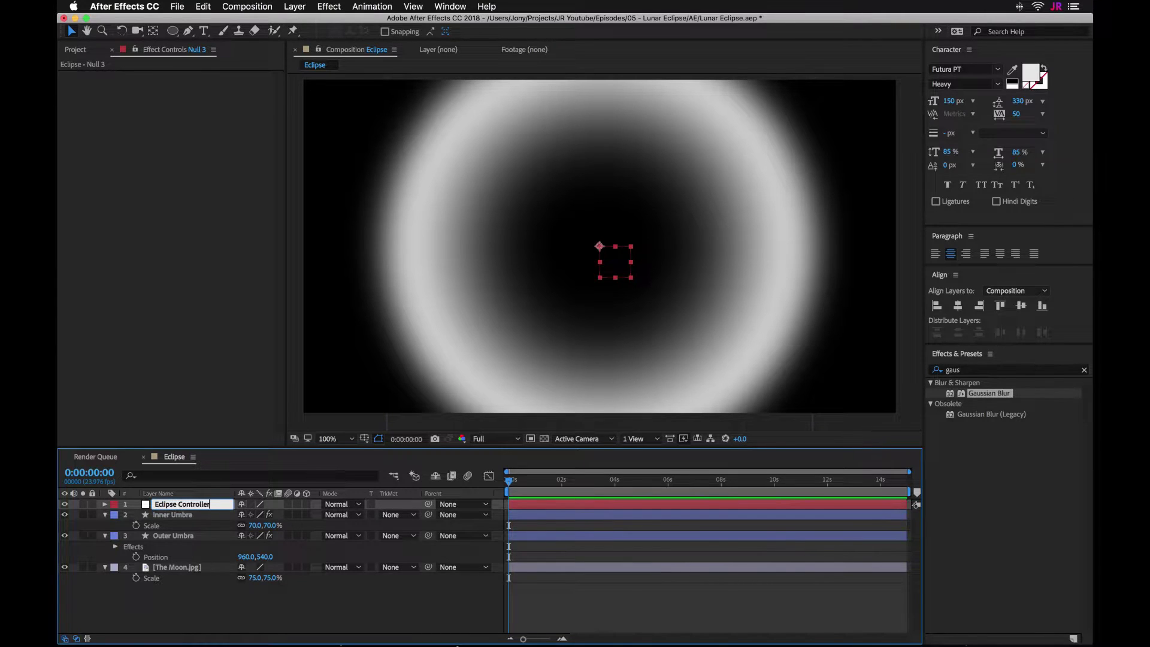
- Apply the Slider Control effect to the Eclipse Controller null
click(1001, 370)
key(BackSpace)
text(slider )
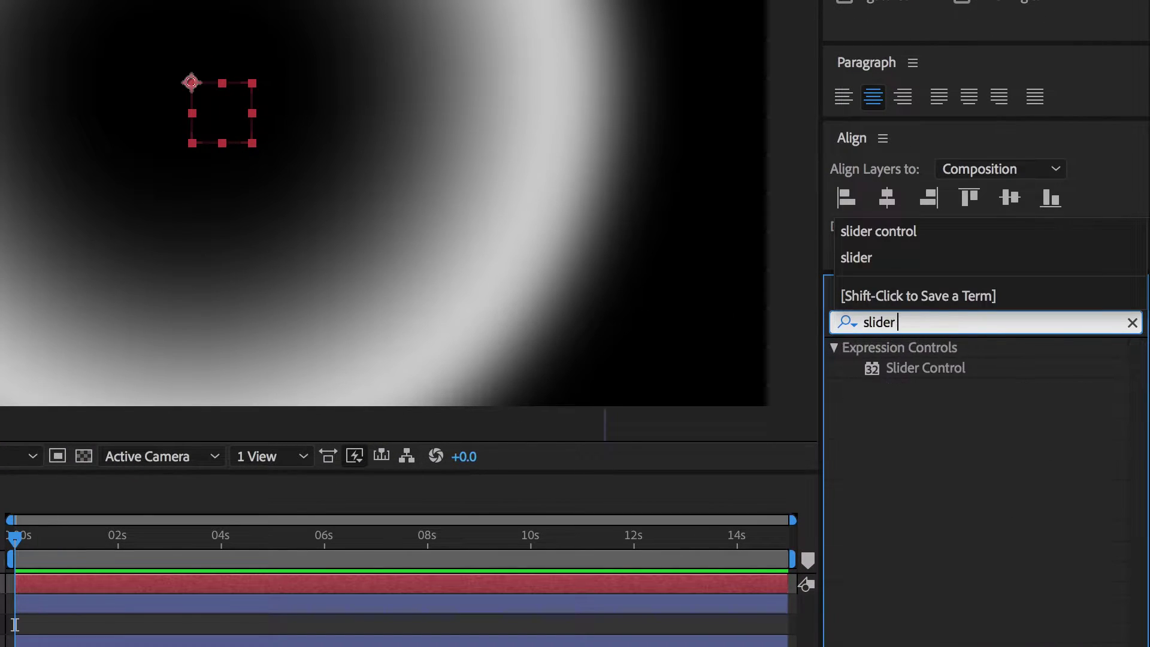
text(con)
drag(948, 373, 191, 507)
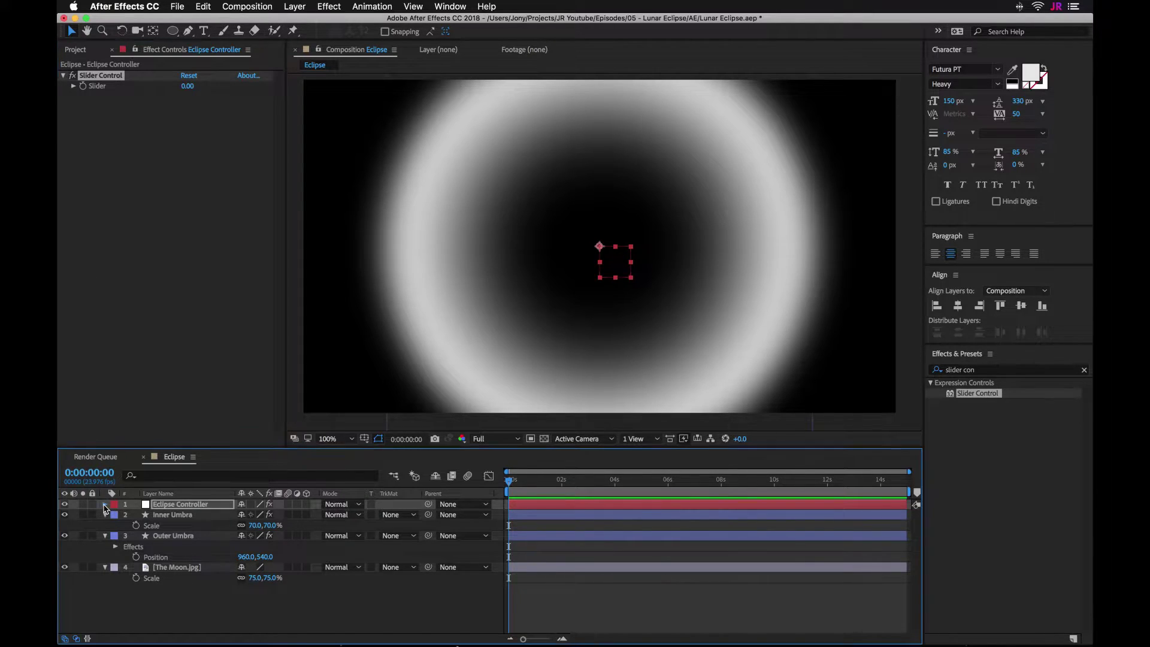
click(104, 505)
- Rename the Slider Control effect to Master Exposure
click(115, 516)
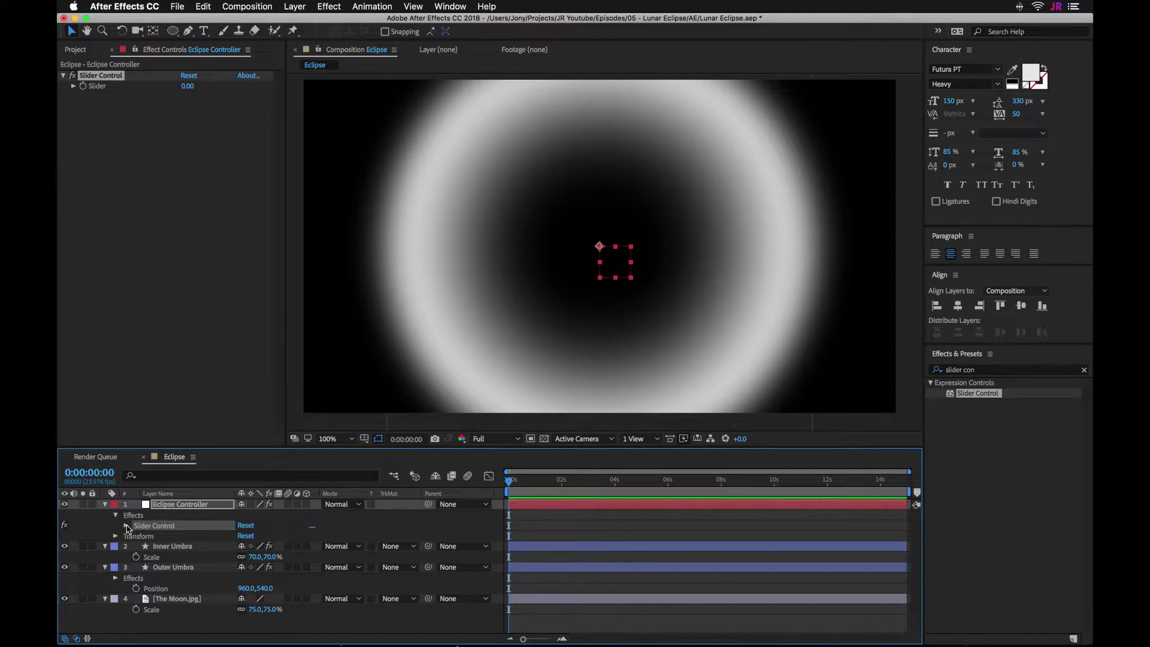
click(126, 526)
right_click(156, 532)
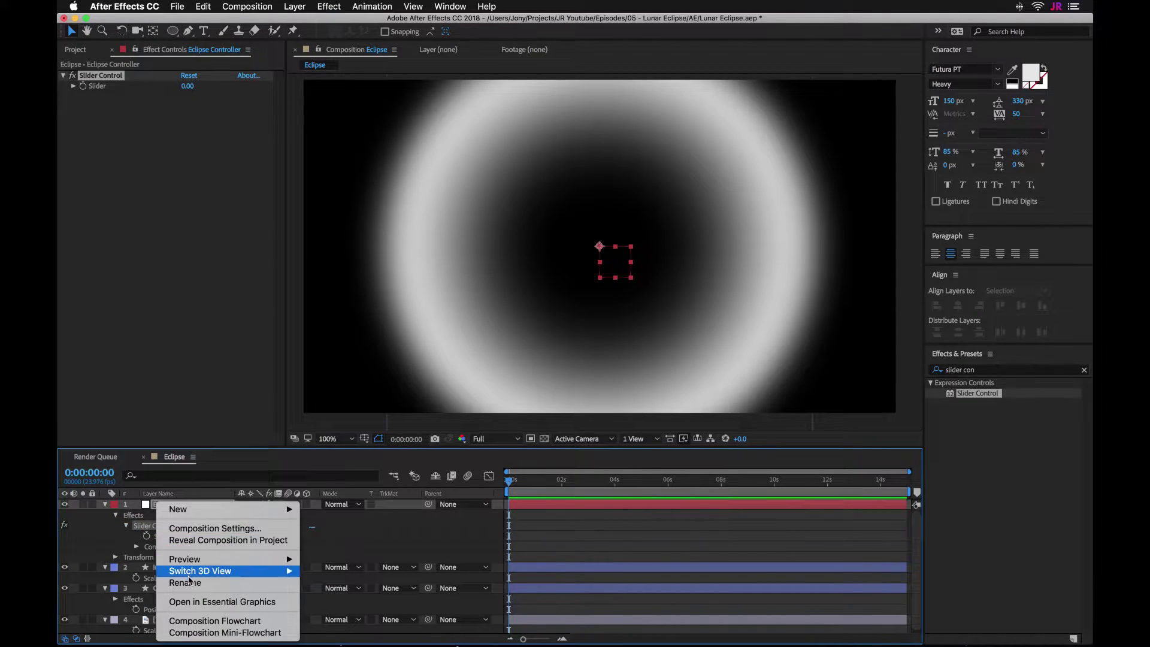
click(185, 583)
text(Master Exposure)
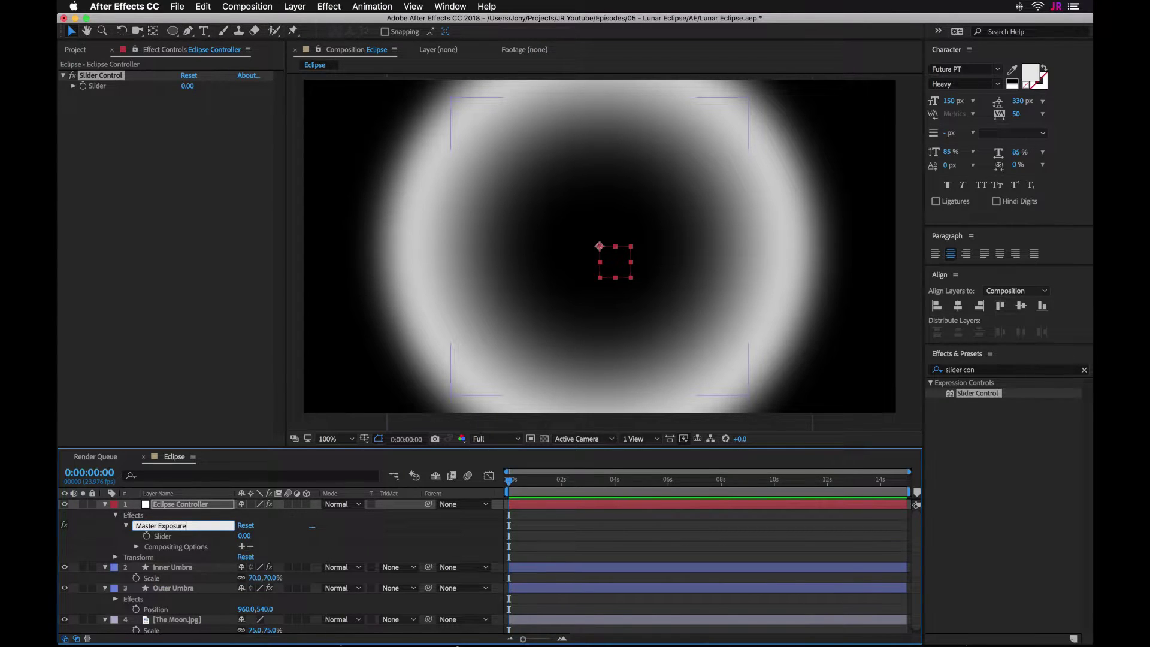
key(Return)
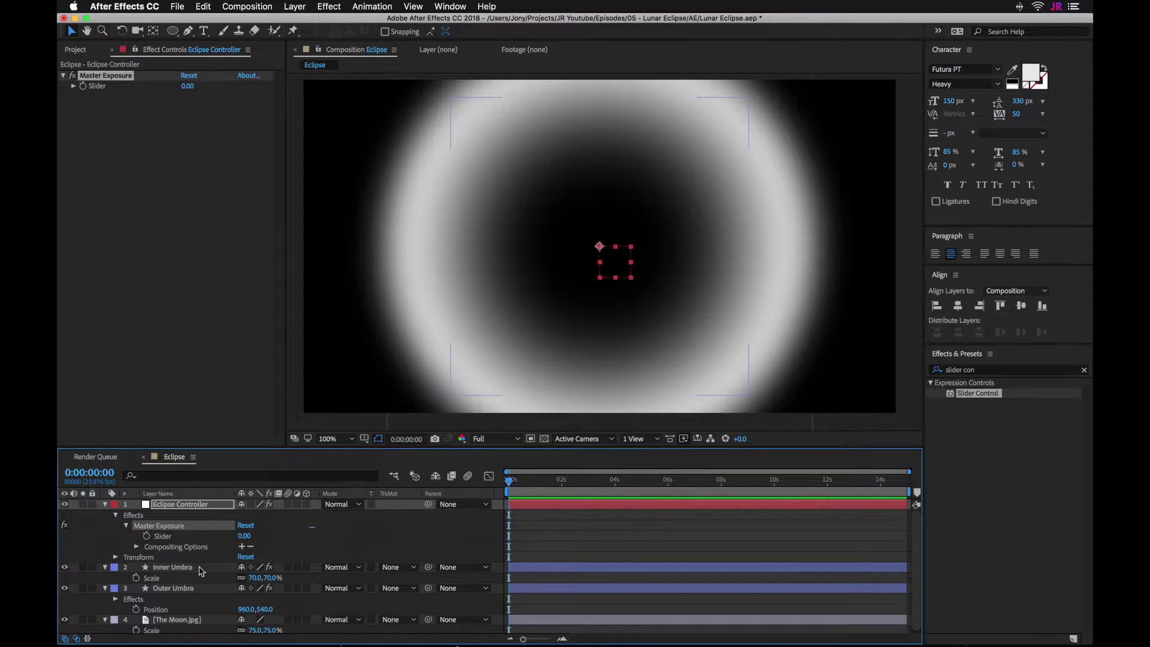
- Parent both Inner Umbra and Outer Umbra to Eclipse Controller
click(200, 569)
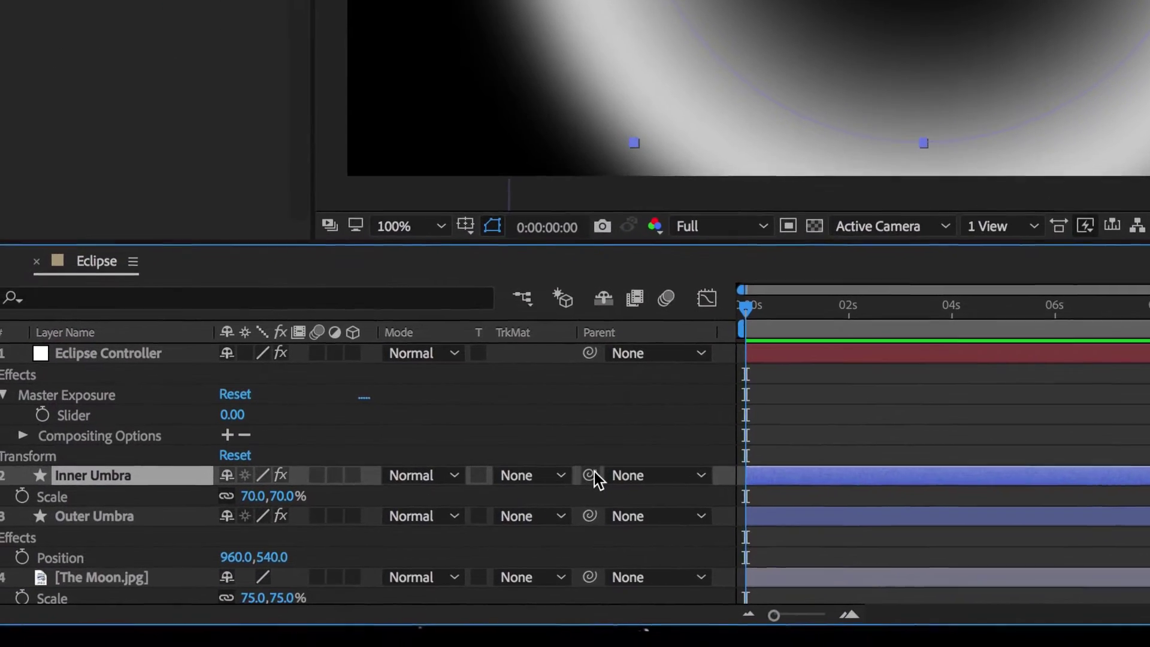
drag(592, 476, 155, 361)
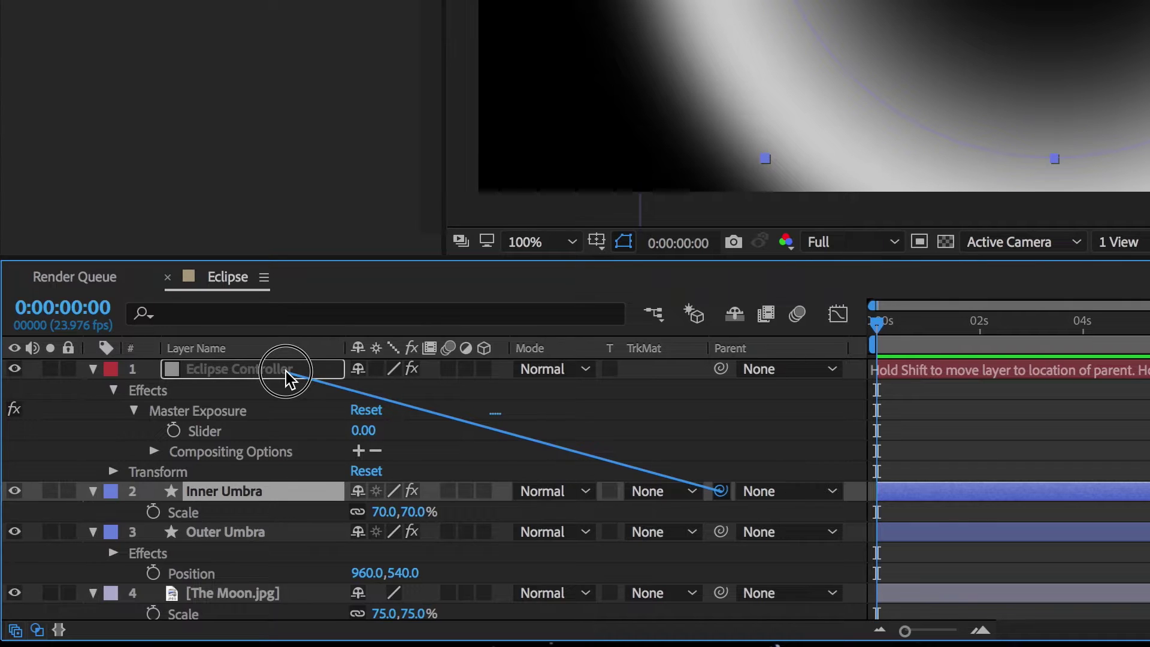
drag(286, 373, 287, 373)
click(295, 533)
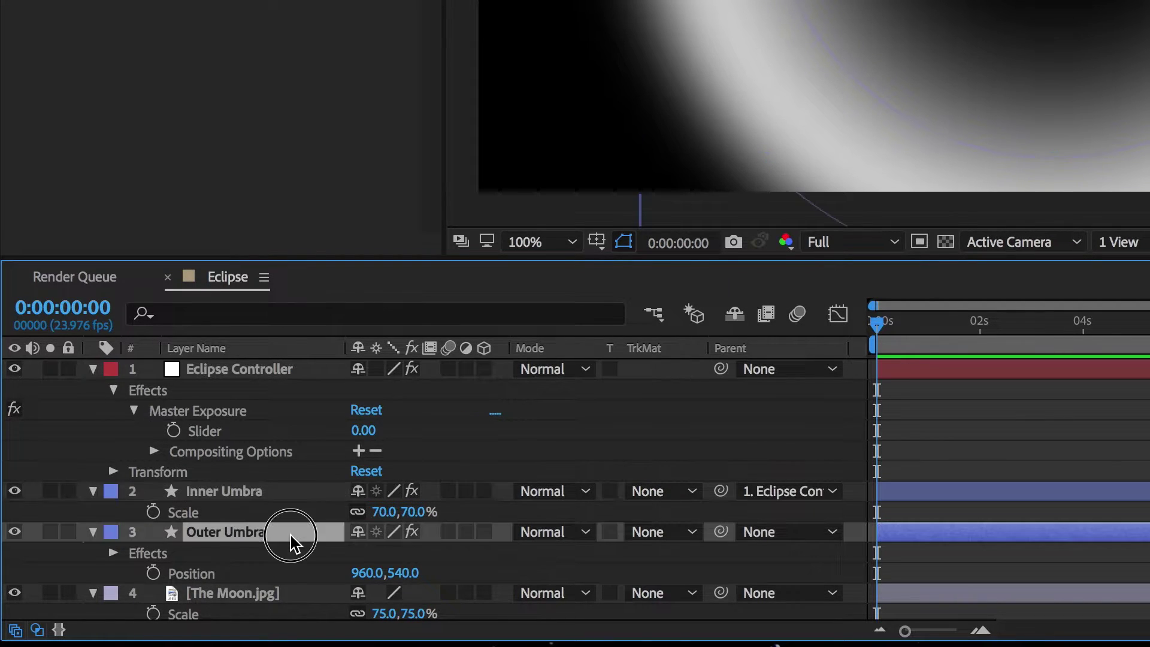
drag(721, 532, 268, 379)
- Keyframe Eclipse Controller's Position with a 0, 0 start value and preview the sweep
click(270, 378)
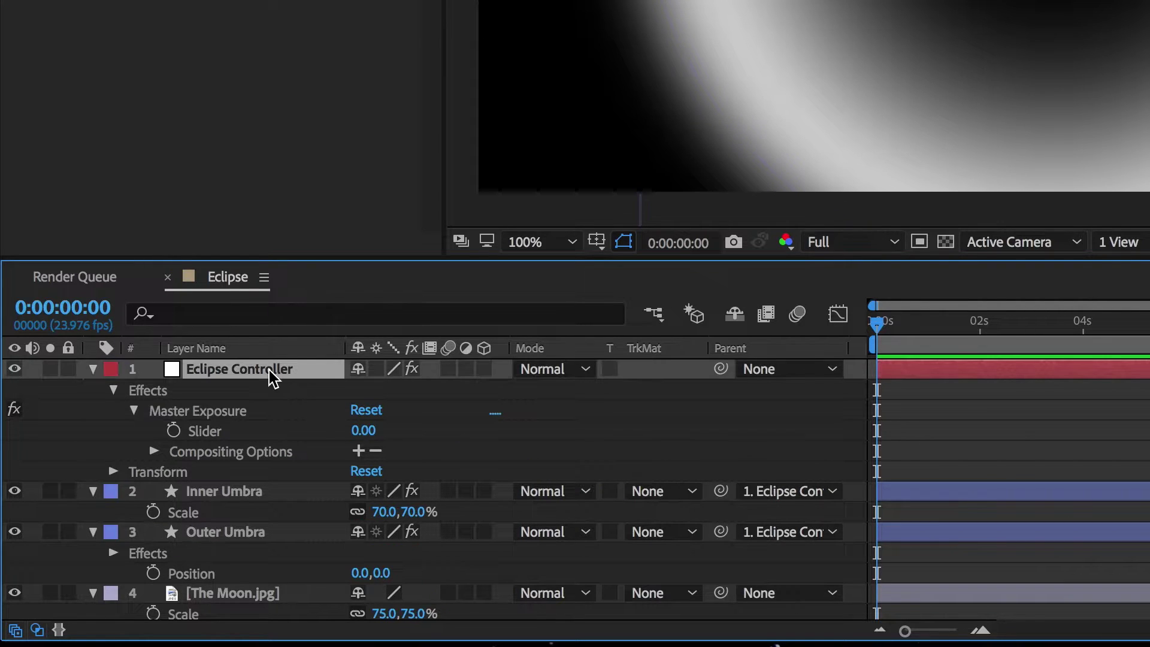
key(alt+shift+p)
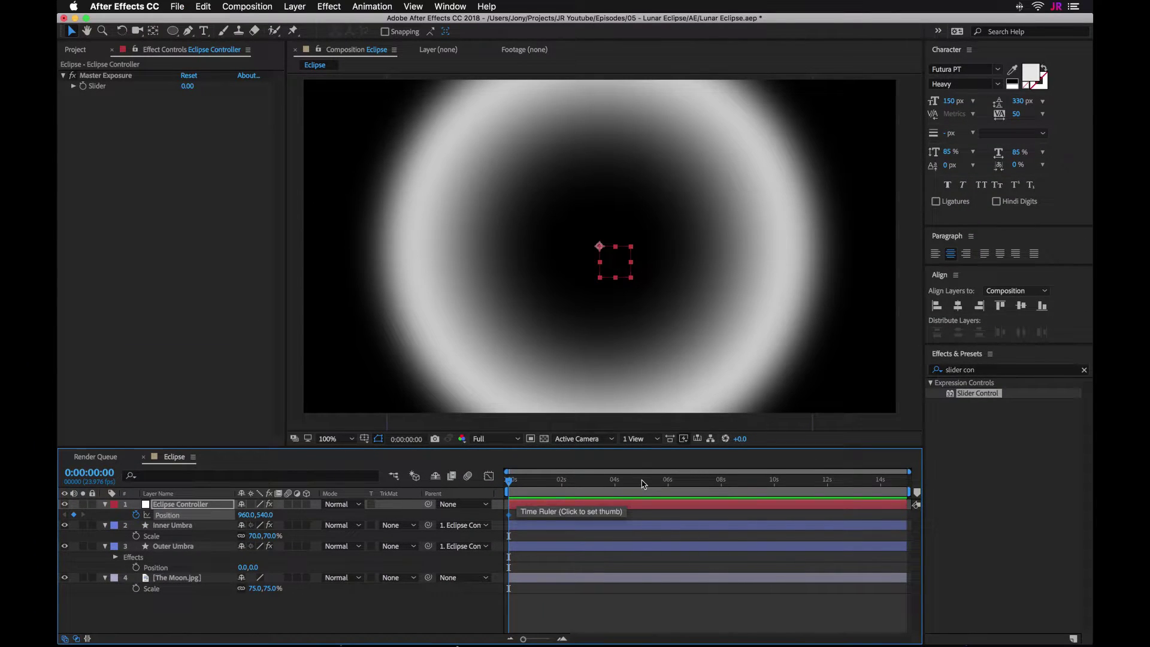
click(1124, 327)
key(Home)
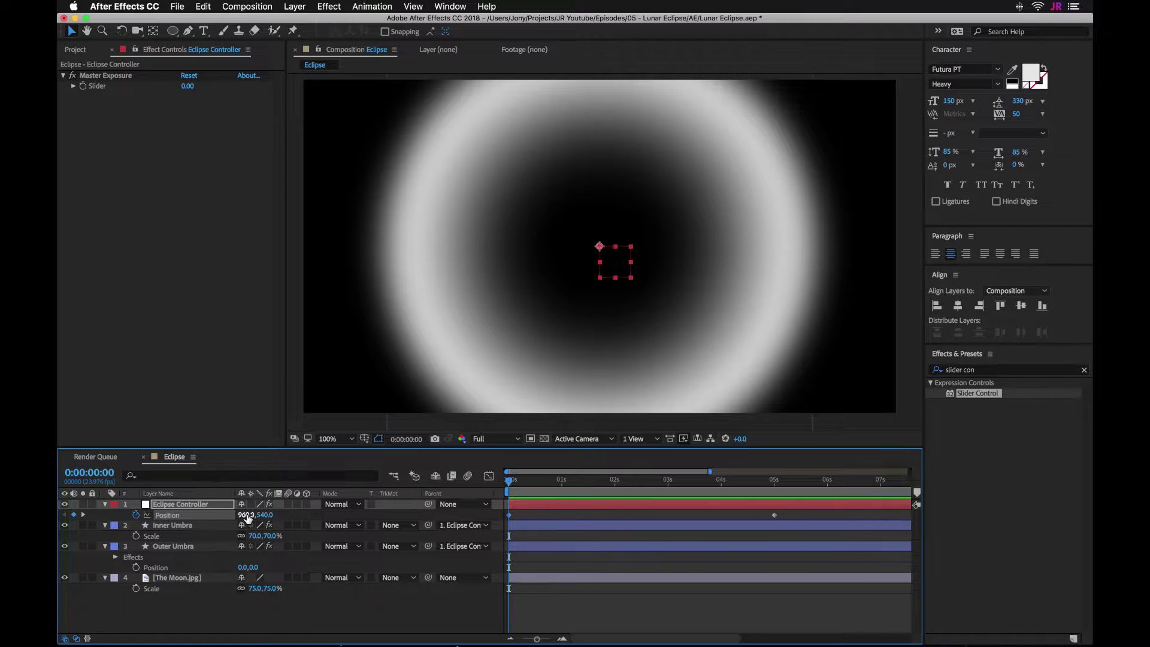
click(246, 515)
text(0)
key(Tab)
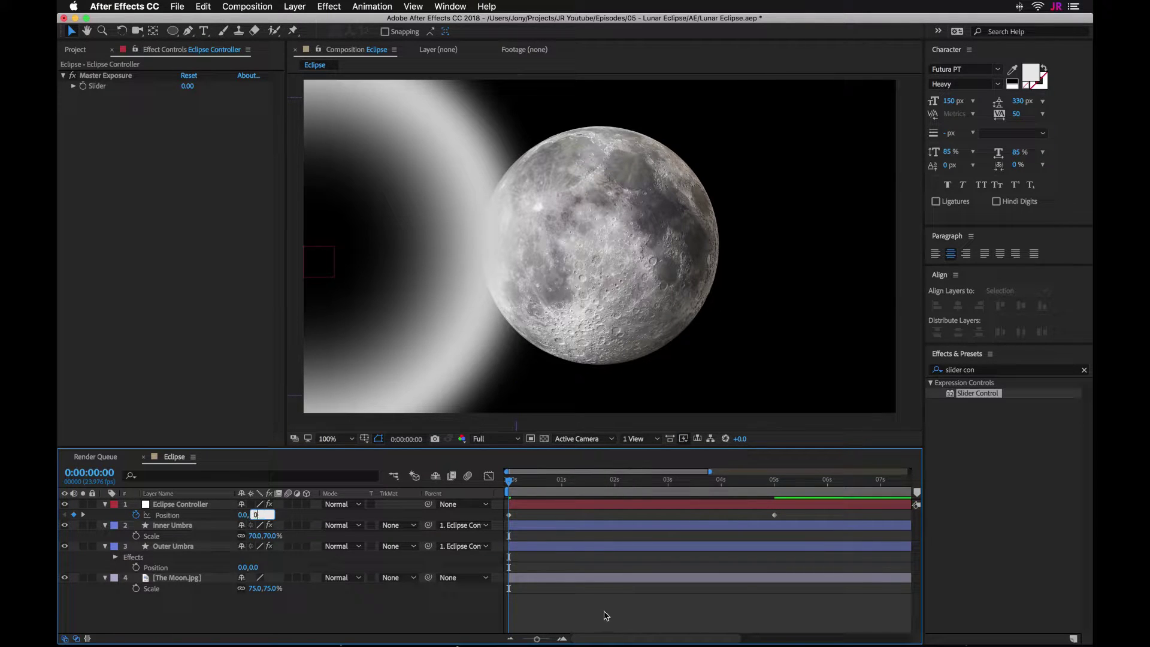
text(0)
key(Return)
drag(557, 479, 467, 483)
- Hide the Inner Umbra and Outer Umbra layers and save the project
click(65, 525)
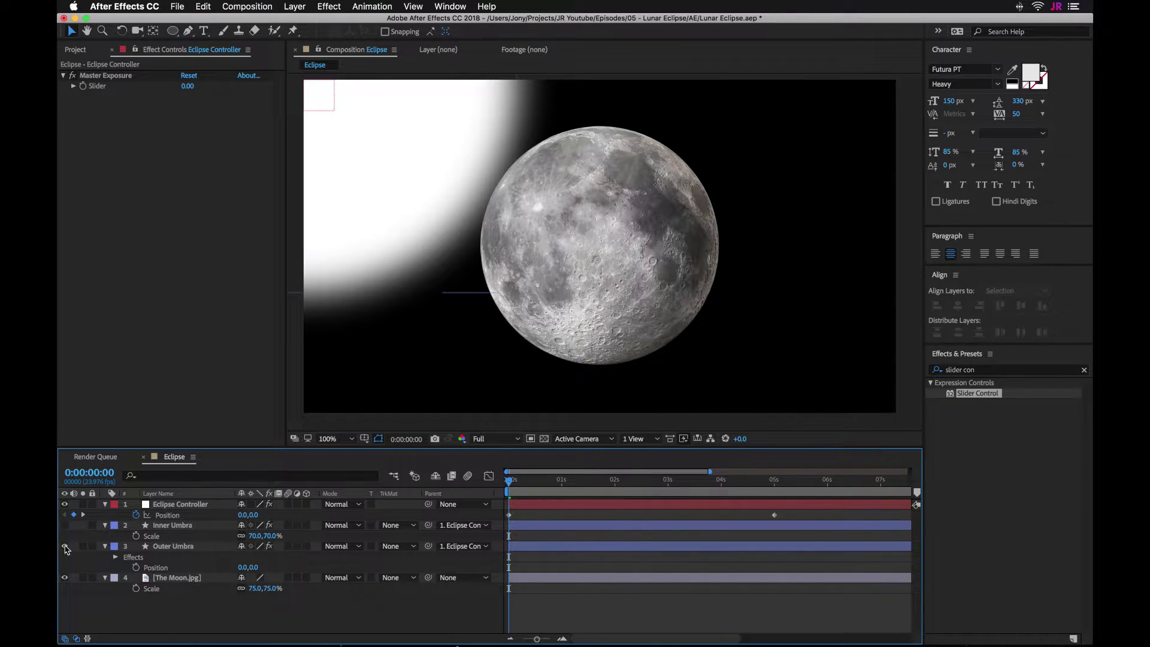
click(65, 546)
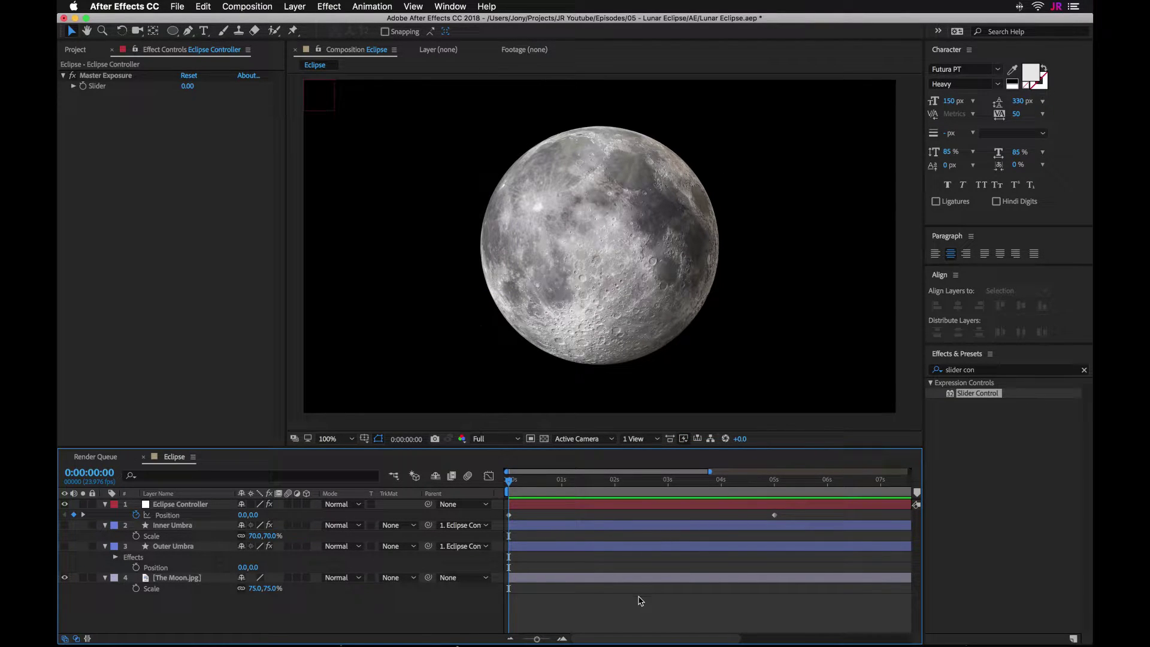
key(super+s)
- Set The Moon.jpg's track matte to Alpha Inverted Matte "Outer Umbra" and preview it
click(180, 545)
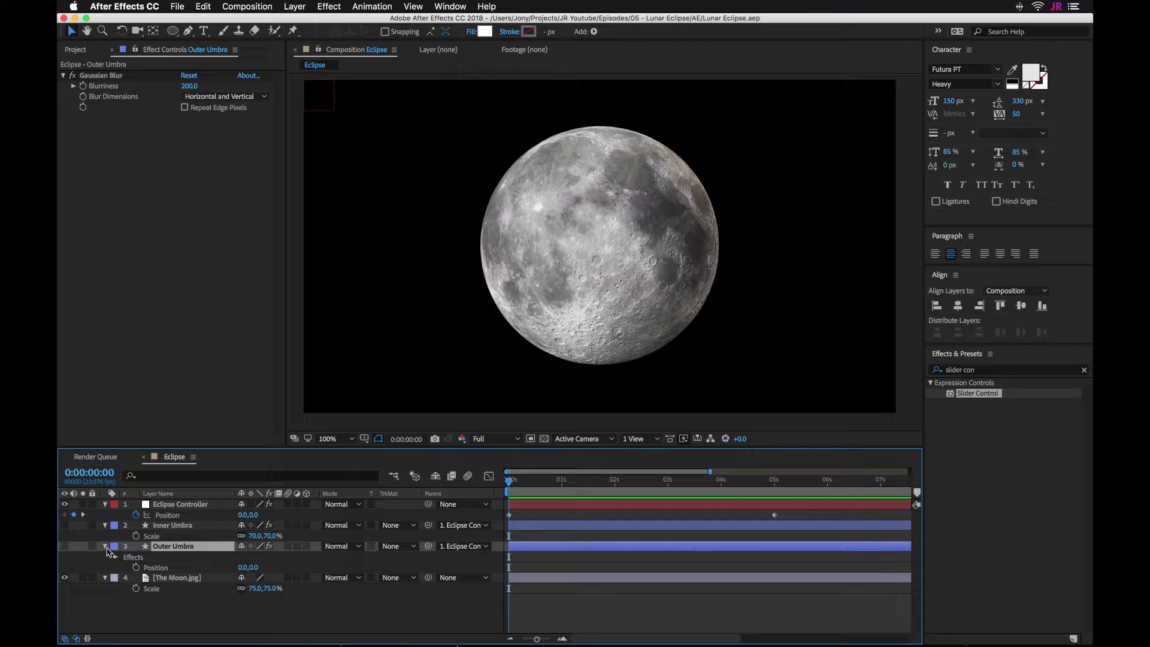
click(106, 547)
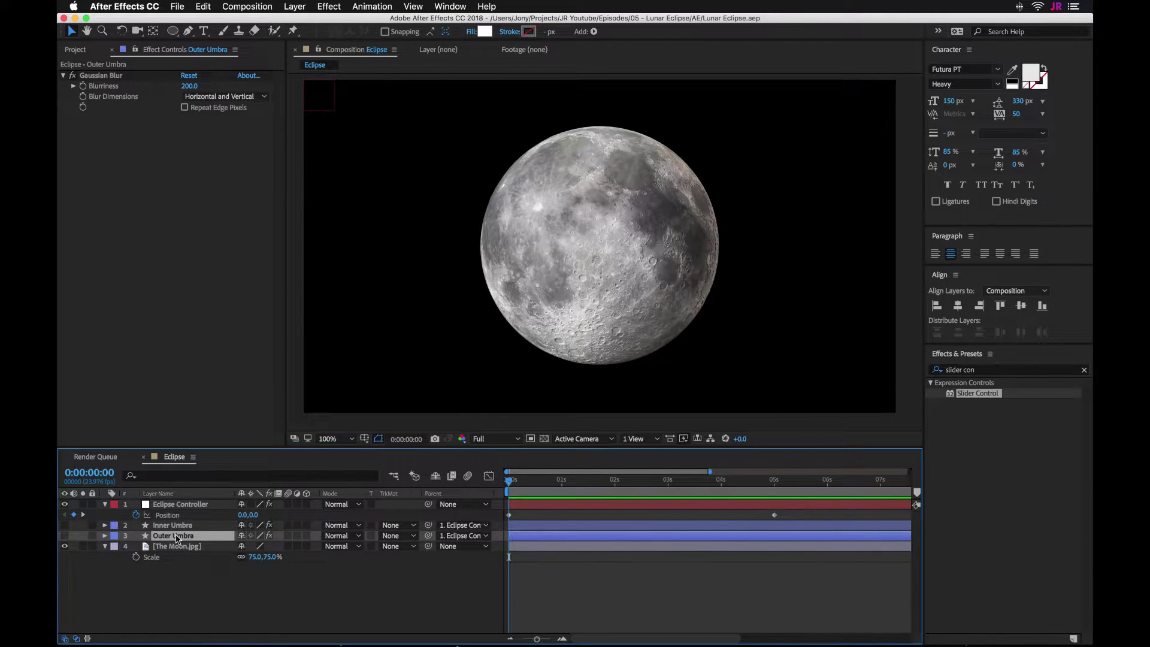
key(F2)
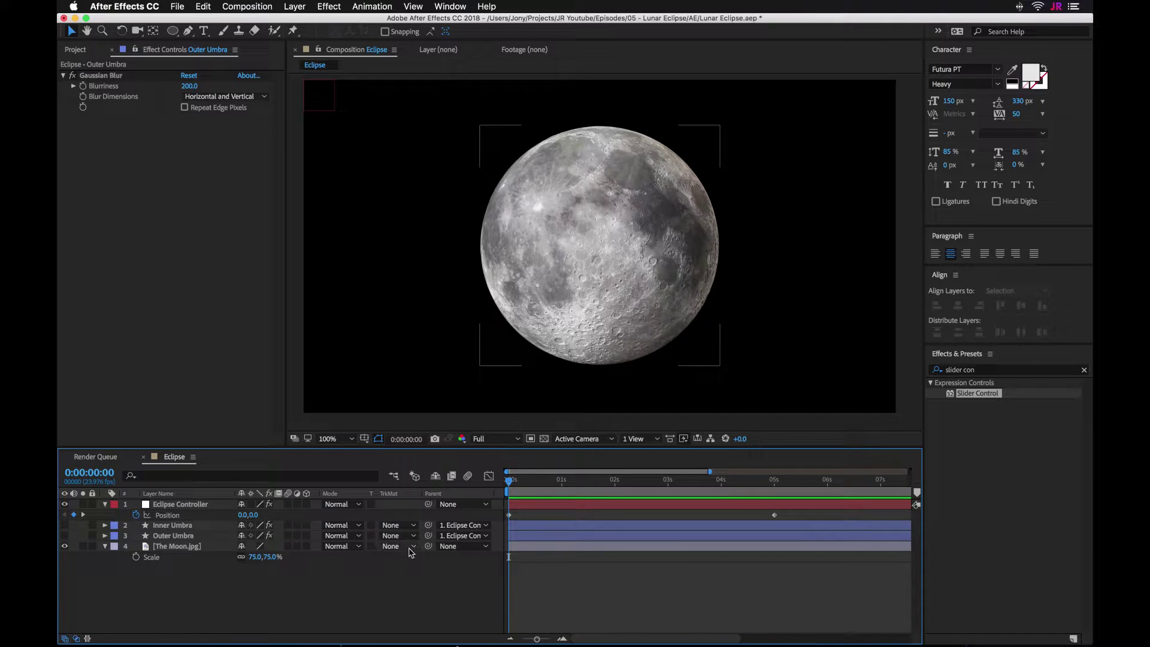
click(410, 548)
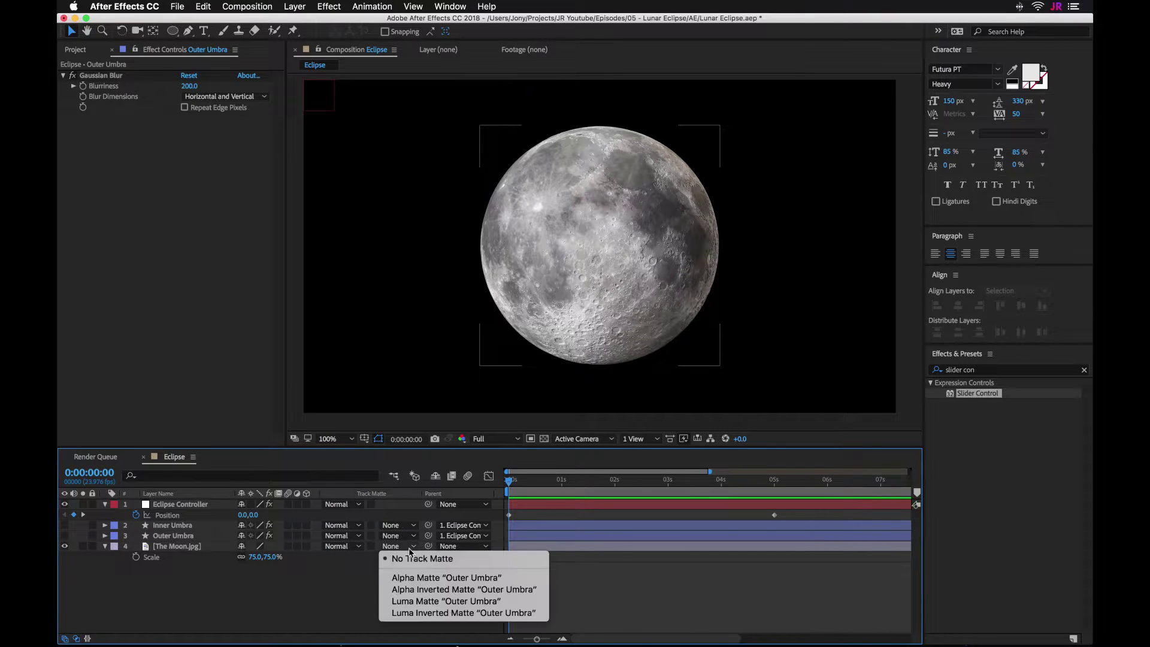
click(411, 589)
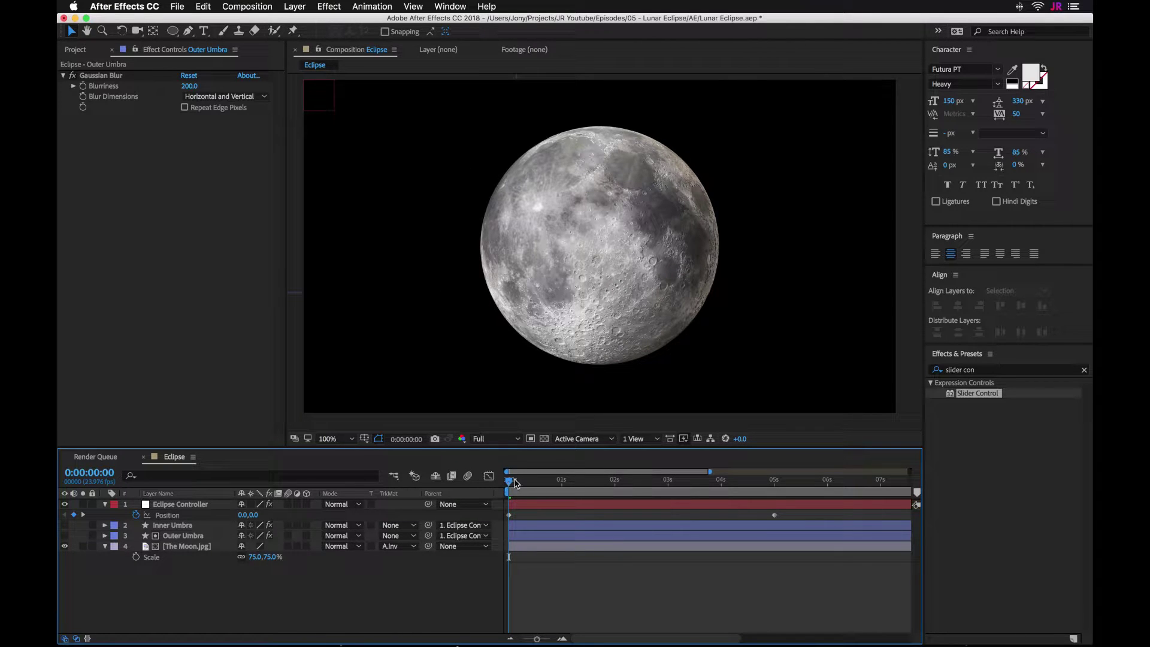
drag(515, 480, 579, 478)
- Apply the Exposure effect to The Moon.jpg
click(599, 239)
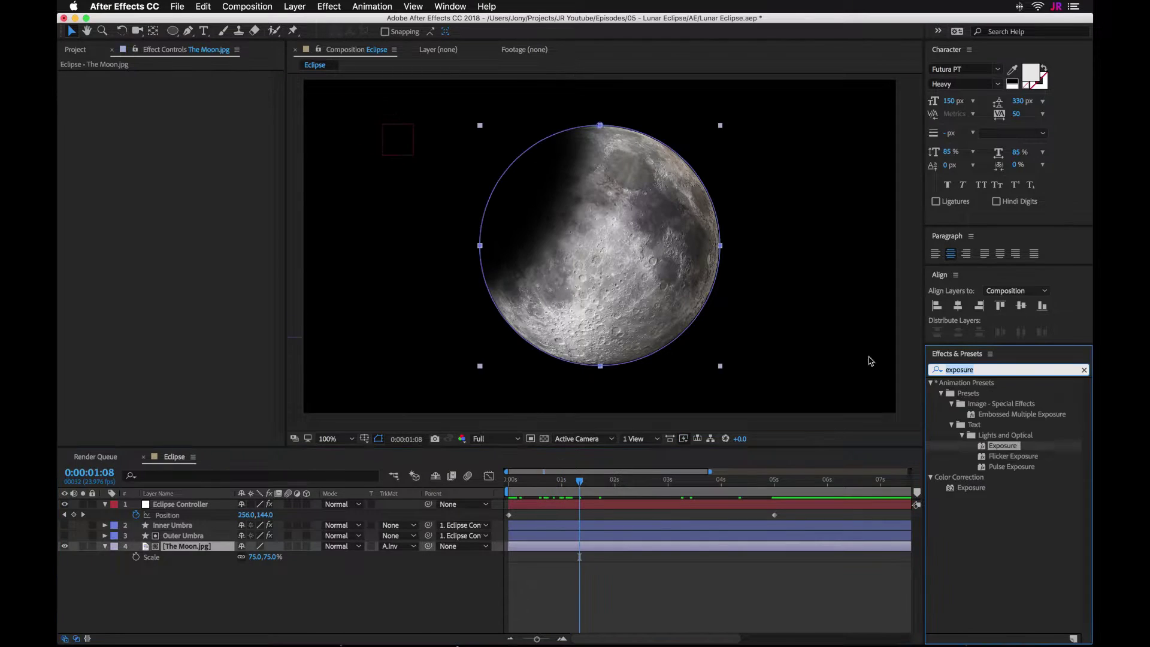
click(1006, 369)
text(exposur)
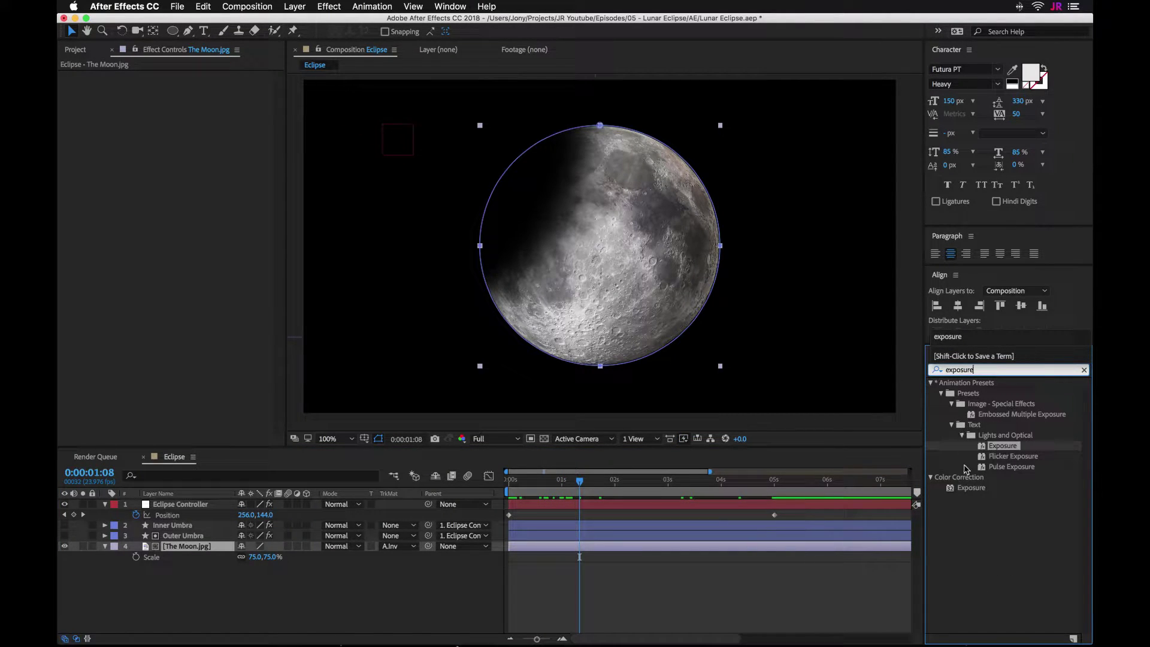
drag(971, 488, 210, 548)
- At 0:00:02:18, raise the moon's Exposure to 4.00 and reveal its settings
click(655, 480)
drag(201, 109, 255, 119)
click(198, 547)
key(e)
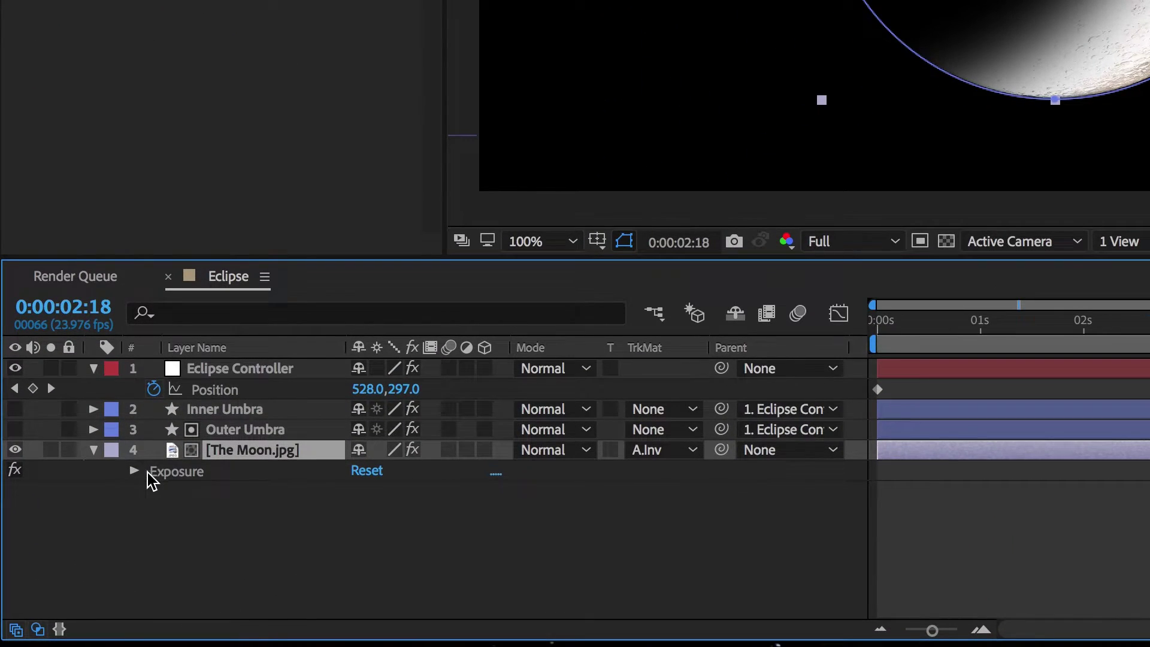
click(127, 558)
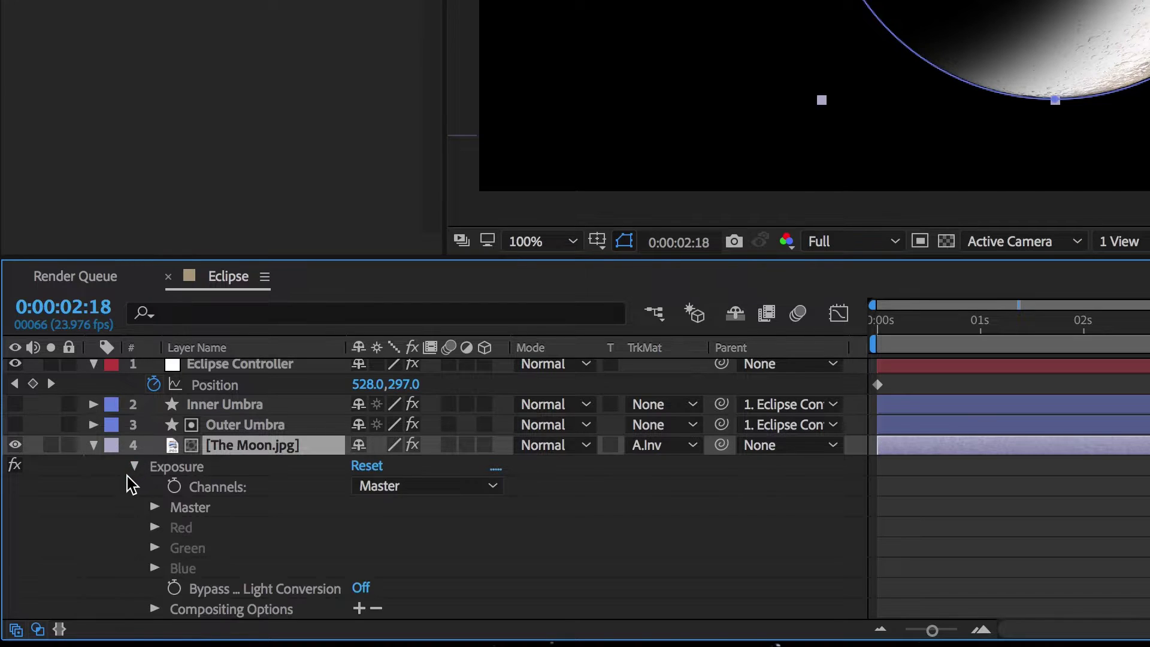
- Add an Exposure expression pick-whipped to the Master Exposure slider
click(155, 509)
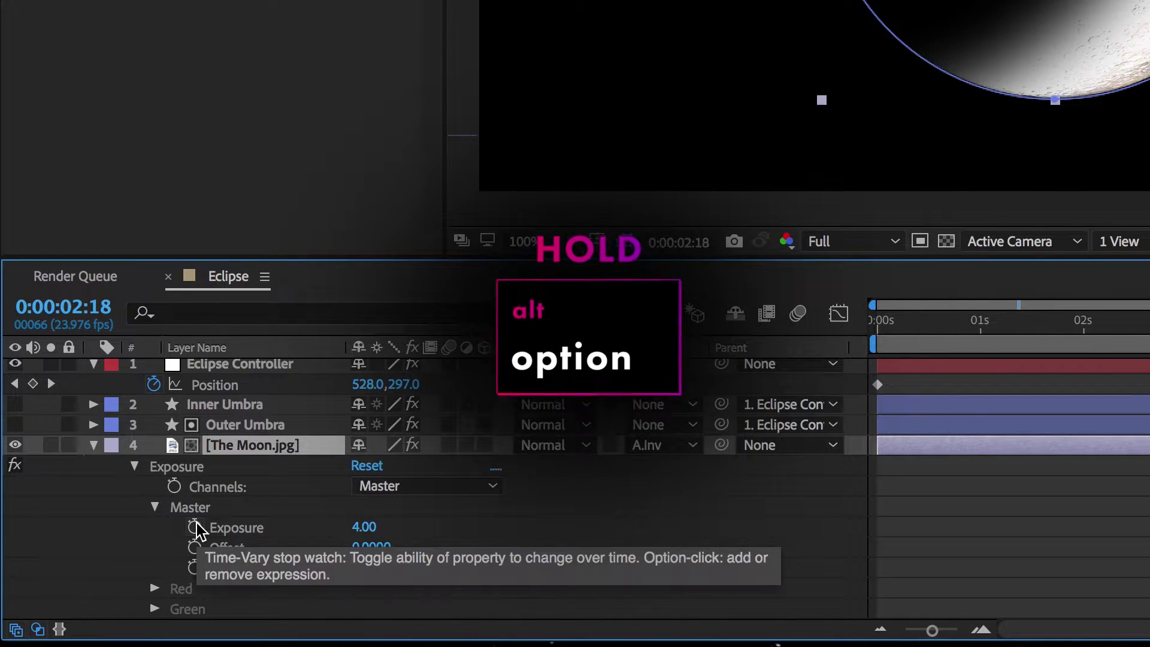
alt+click(197, 524)
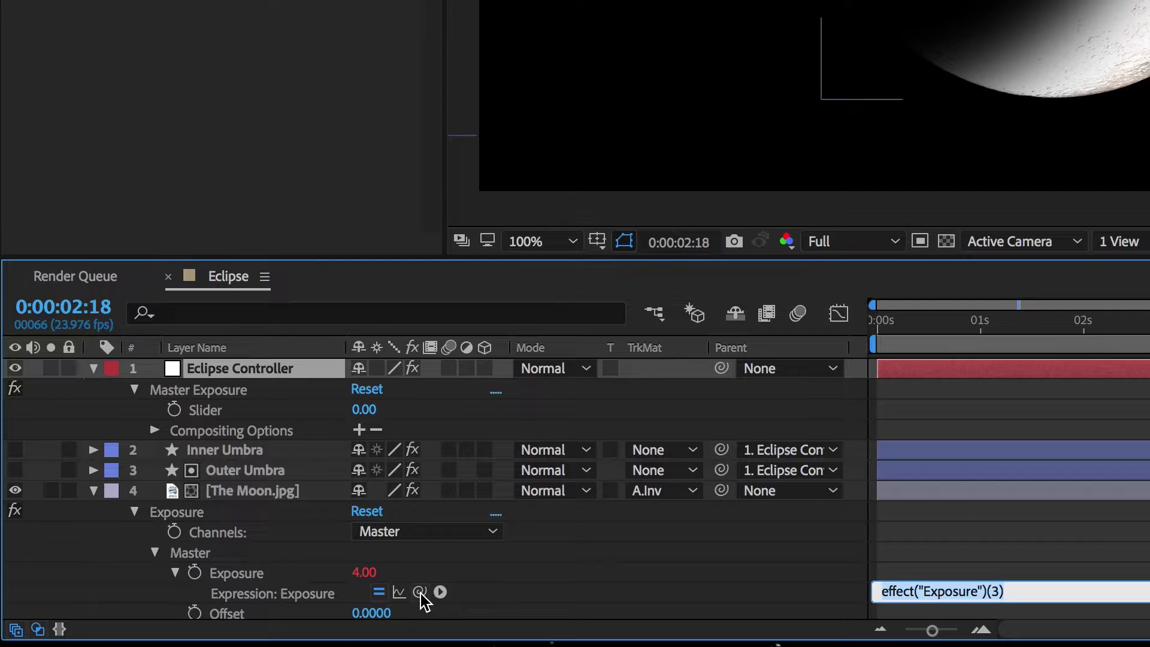
click(414, 582)
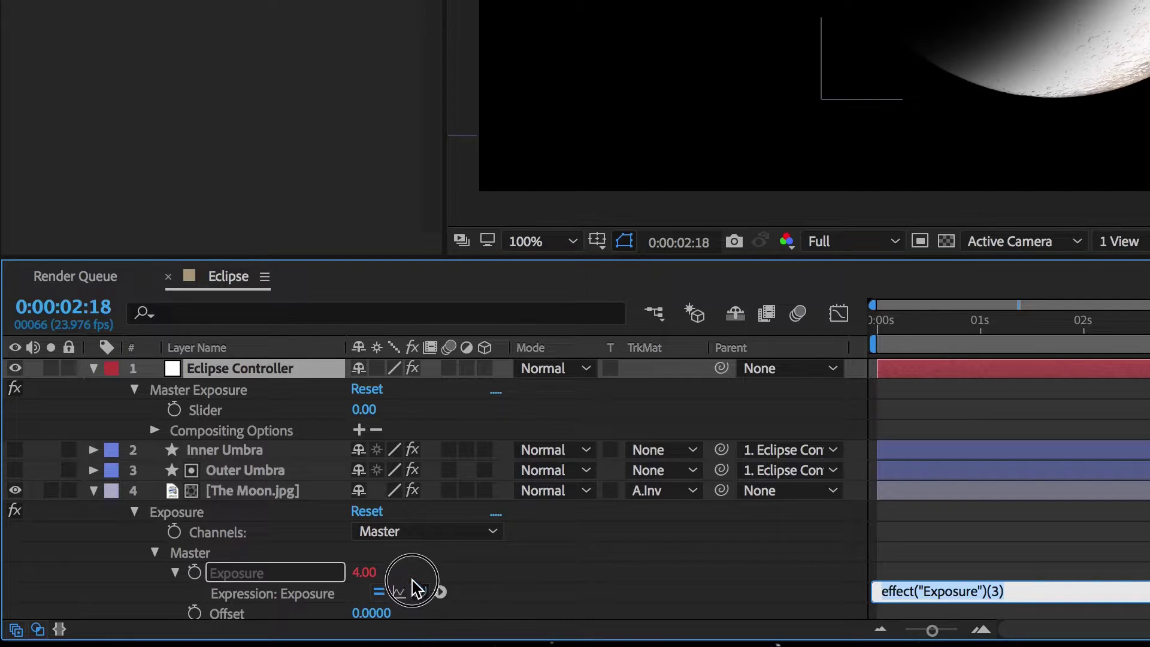
drag(414, 584, 225, 419)
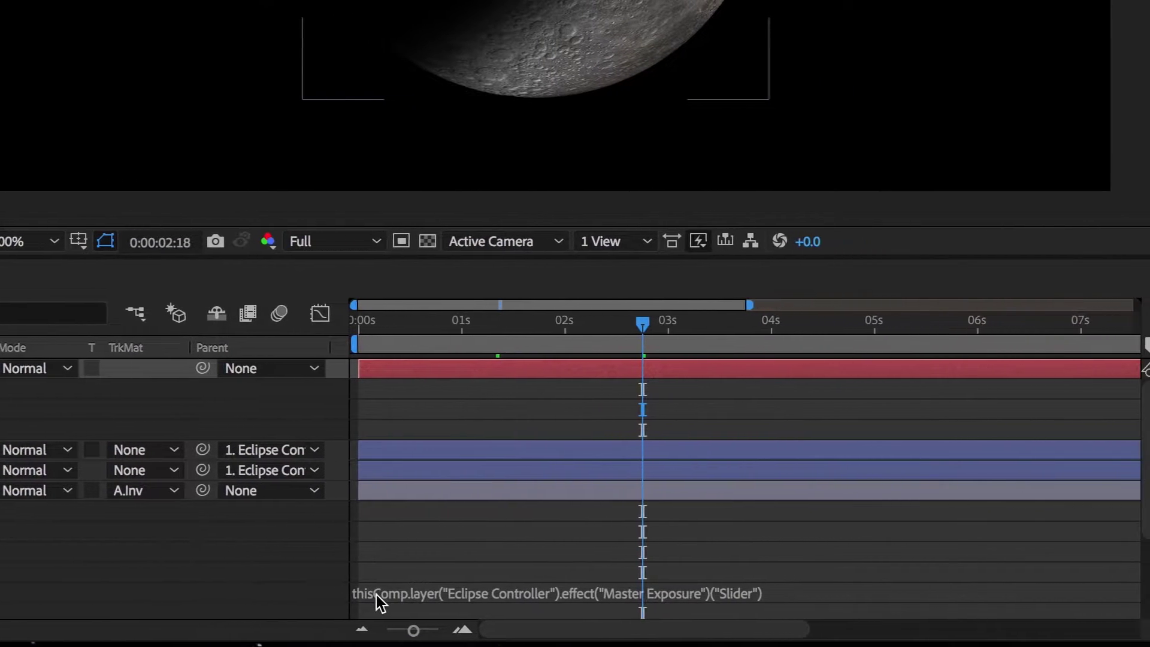
- Wrap the expression in linear(..., 0, 100, 0, 4), then test and revert the slider
click(458, 593)
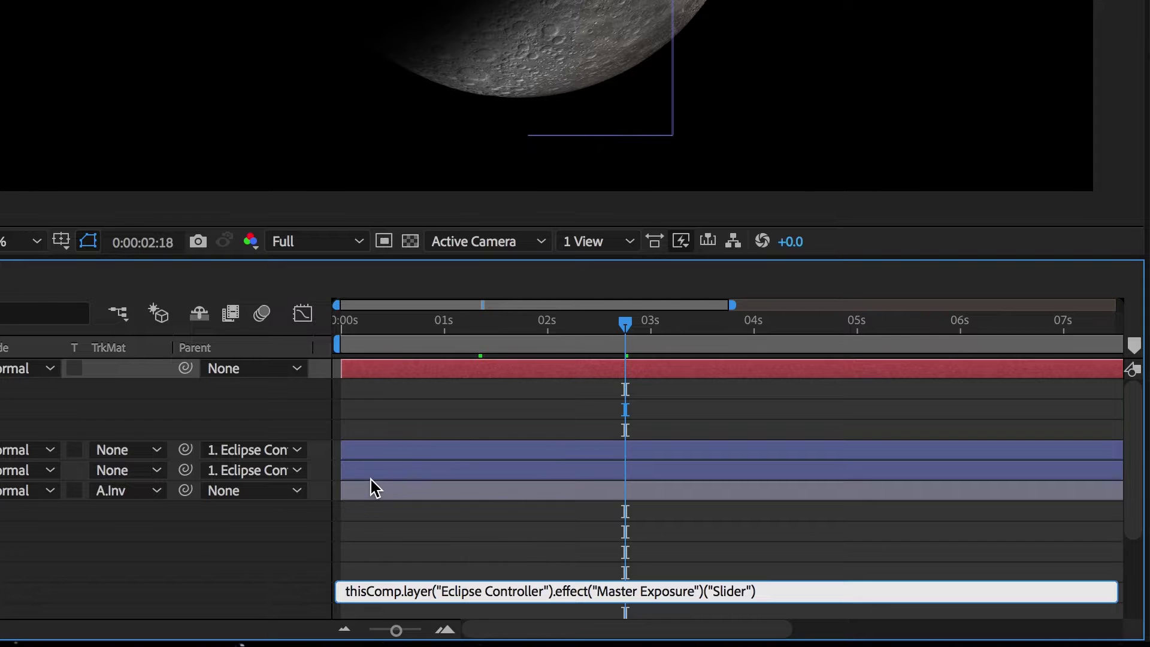
text(linear)
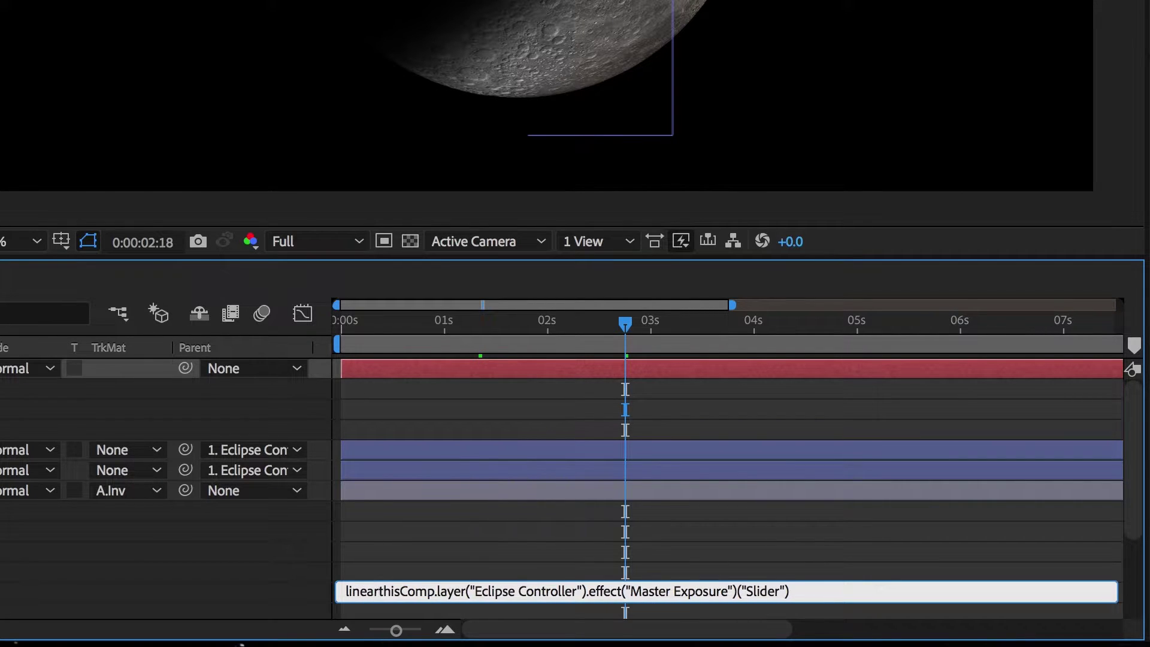
text(()
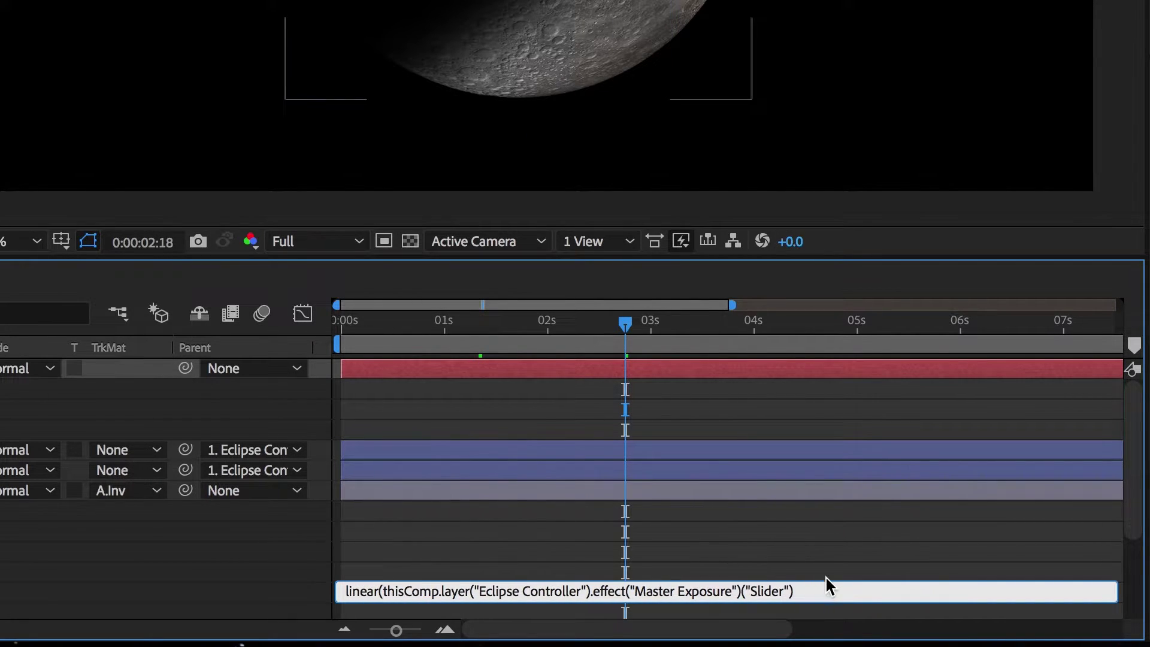
click(827, 589)
text(, 0, 100, 0, 4)
click(929, 550)
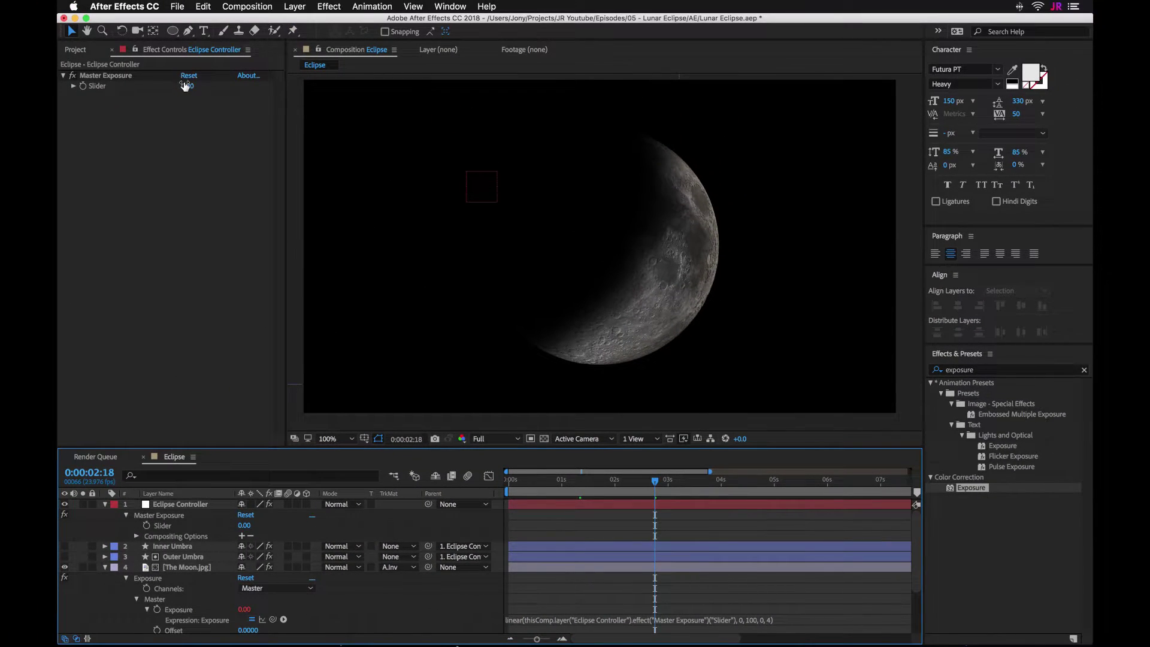
drag(186, 86, 252, 87)
key(super+z)
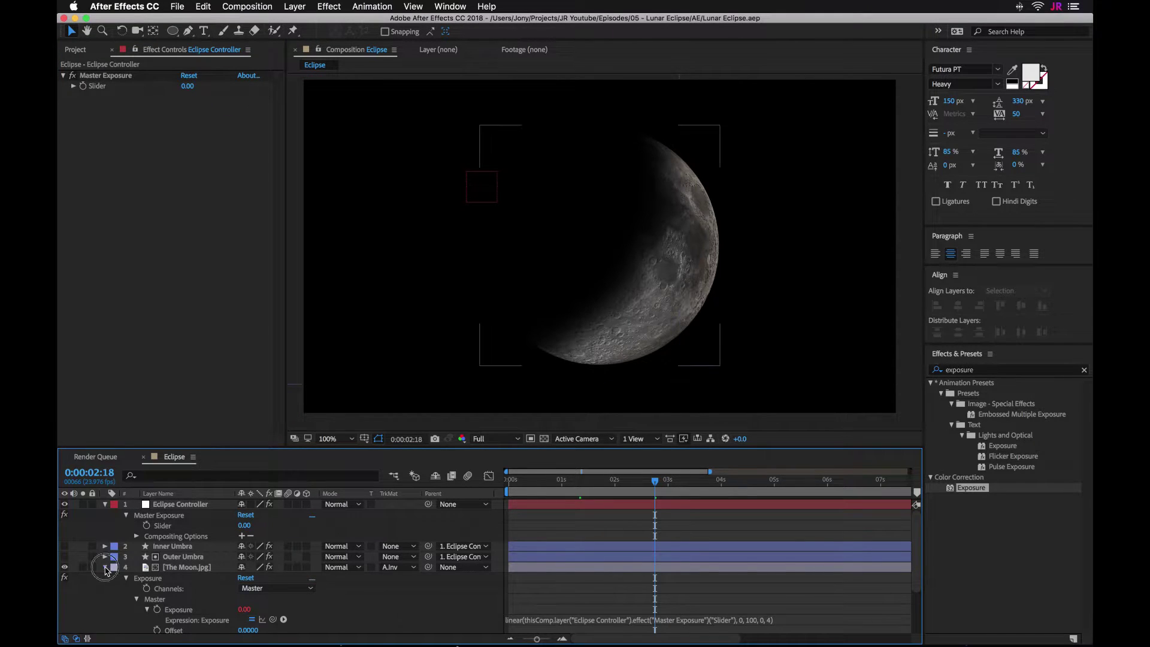
- Rename the moon image layer to 'White Moon'
click(209, 569)
right_click(208, 570)
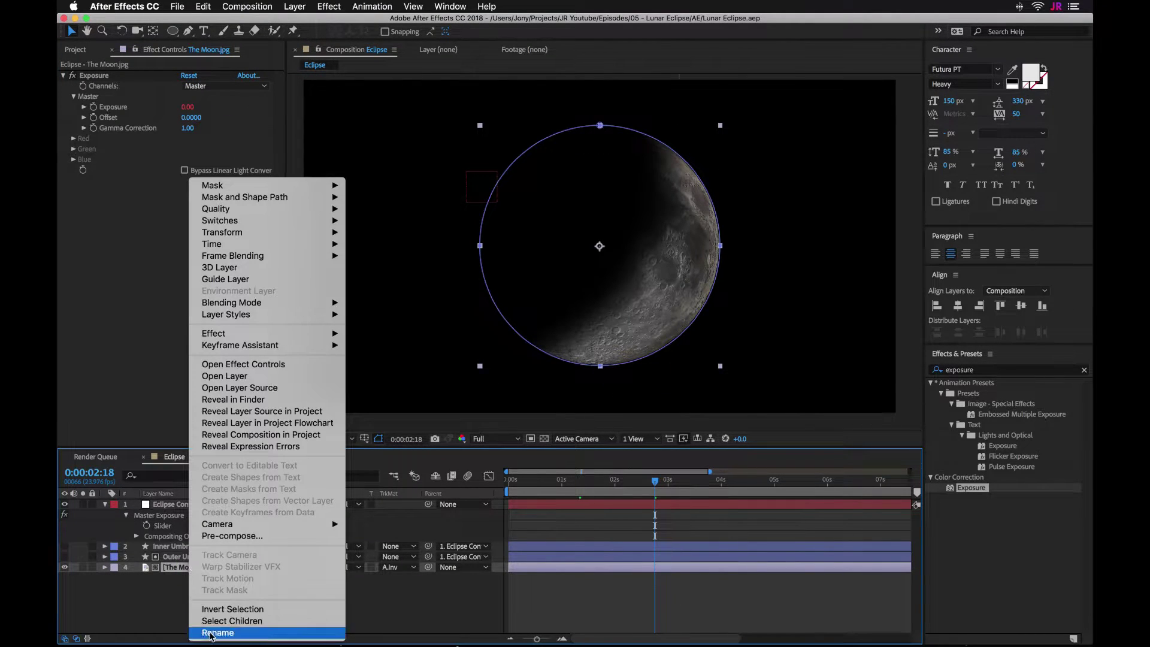
click(210, 636)
text(White Moon)
key(Return)
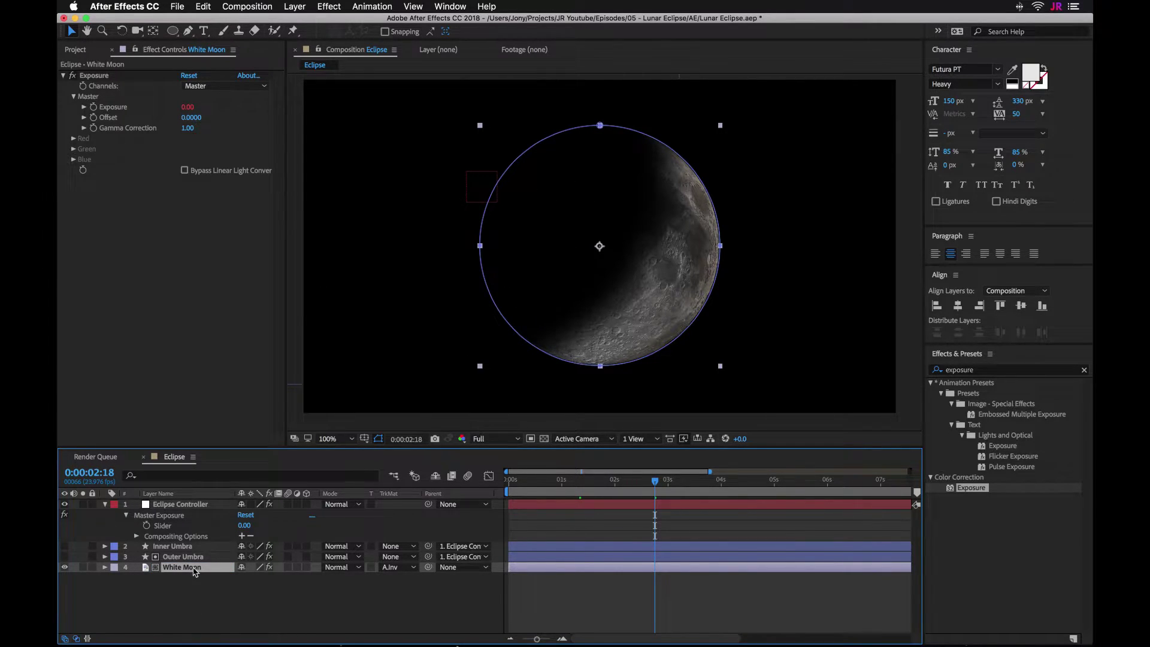
- Duplicate White Moon, move the copy to the bottom, set Track Matte to None and delete its Exposure effect
key(super+d)
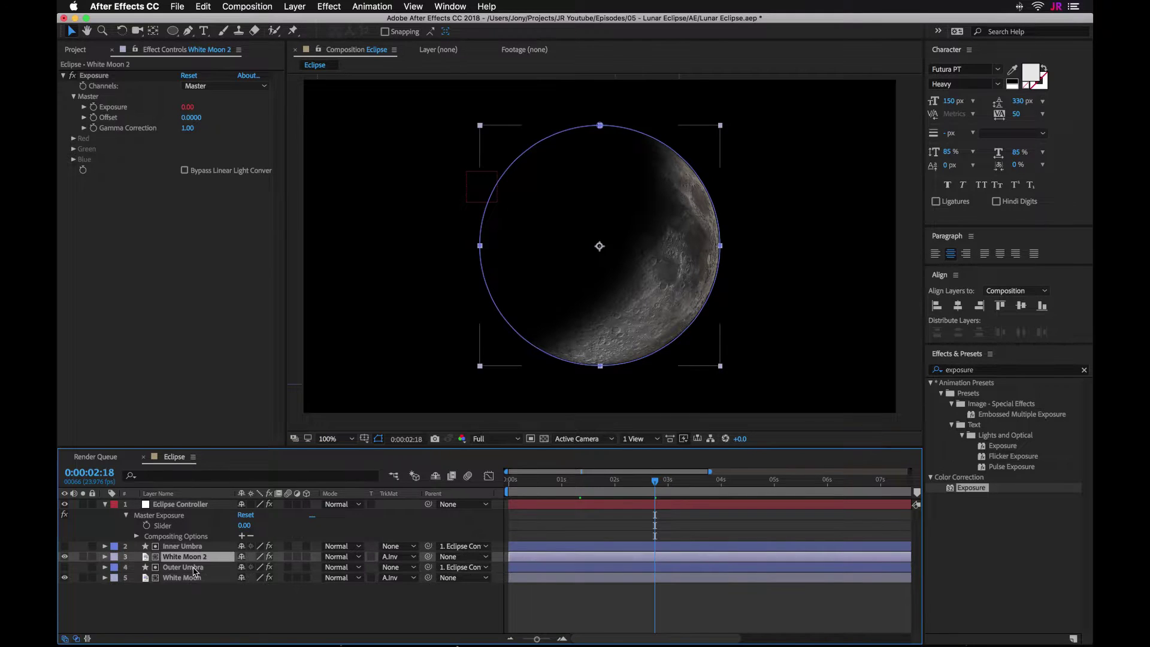
drag(193, 560, 198, 587)
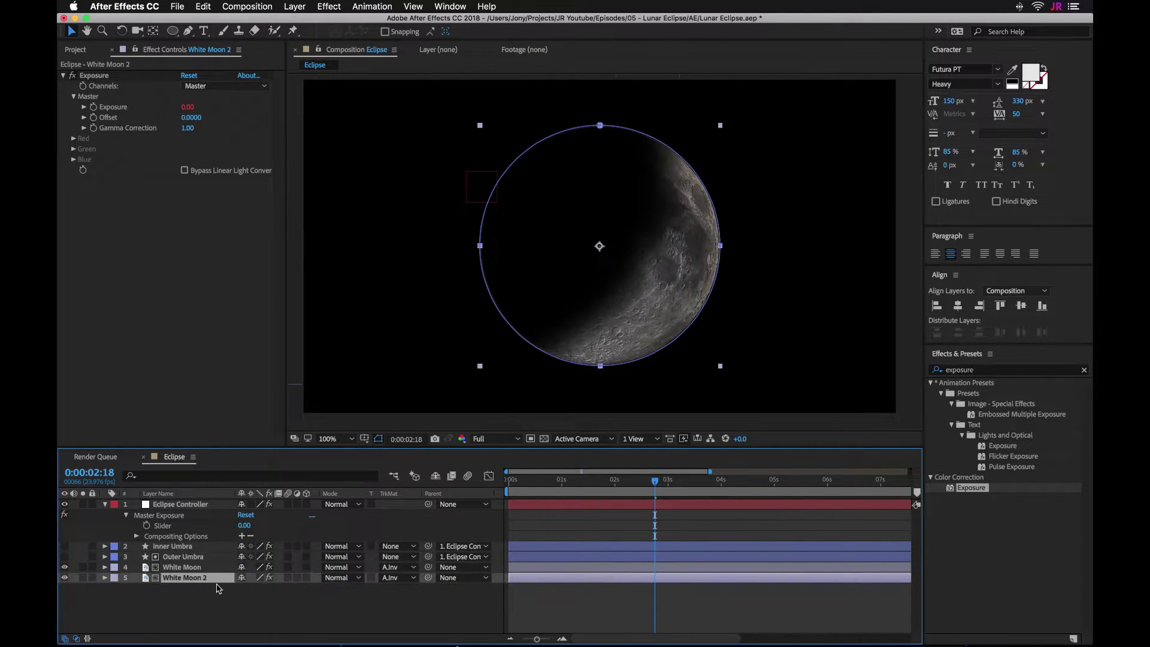
click(397, 578)
click(400, 582)
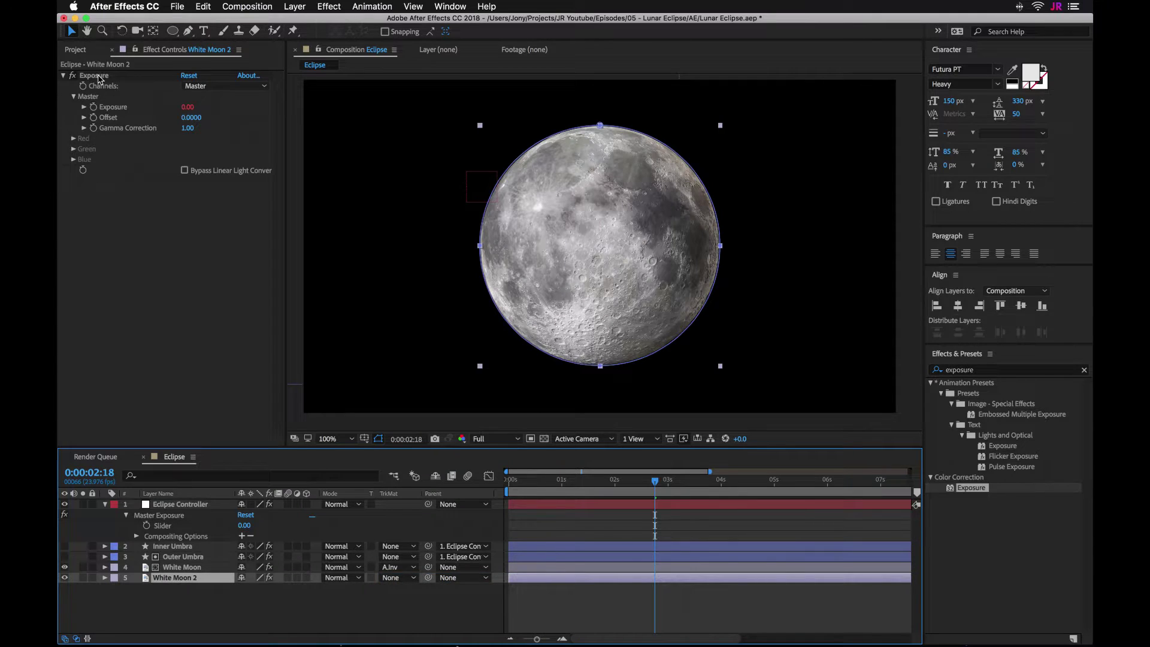
click(99, 78)
key(Delete)
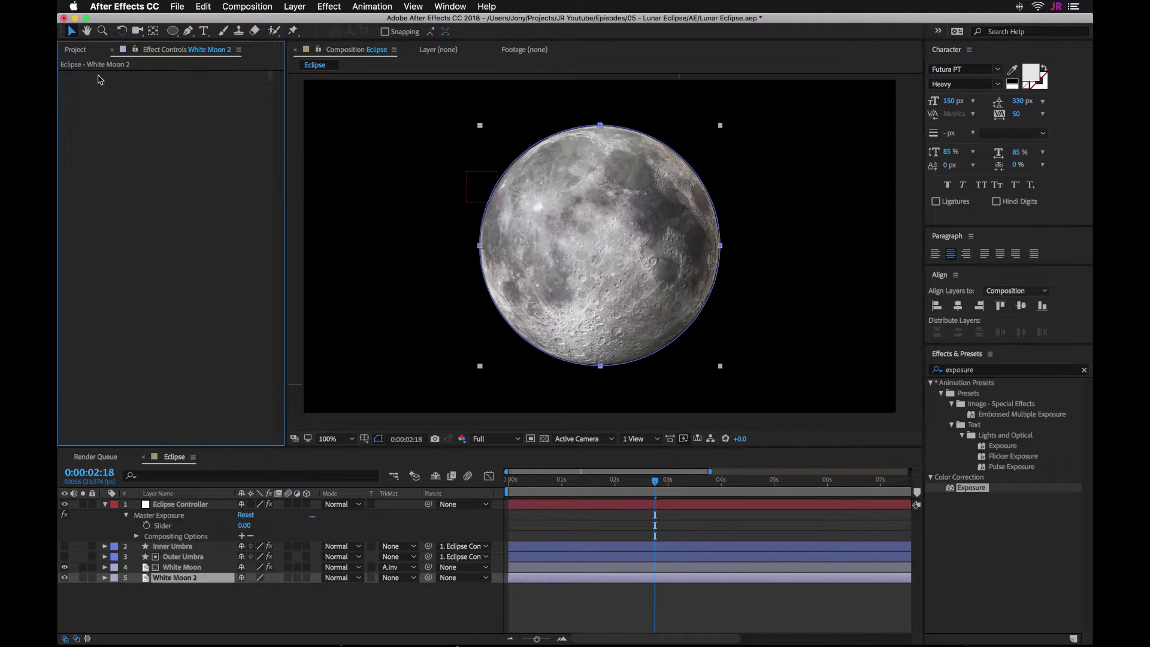
- Apply Levels with Output White 0 to the copy and rename it 'Silhouette'
click(1084, 369)
text(levels)
drag(978, 456, 204, 583)
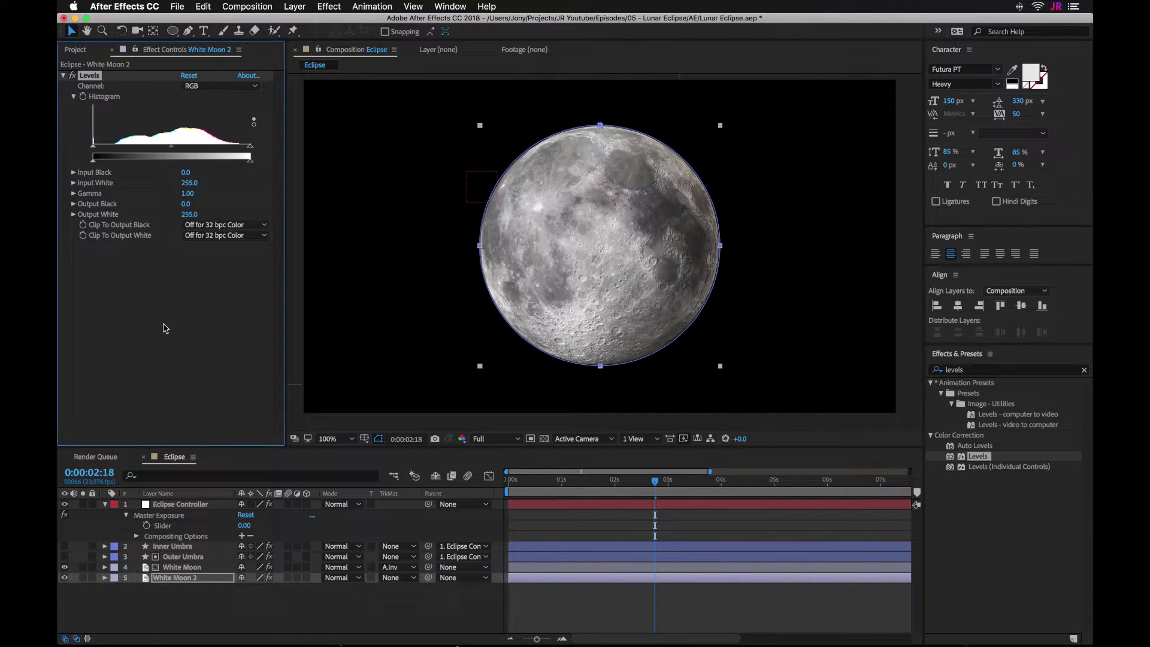
click(189, 214)
text(0)
key(Return)
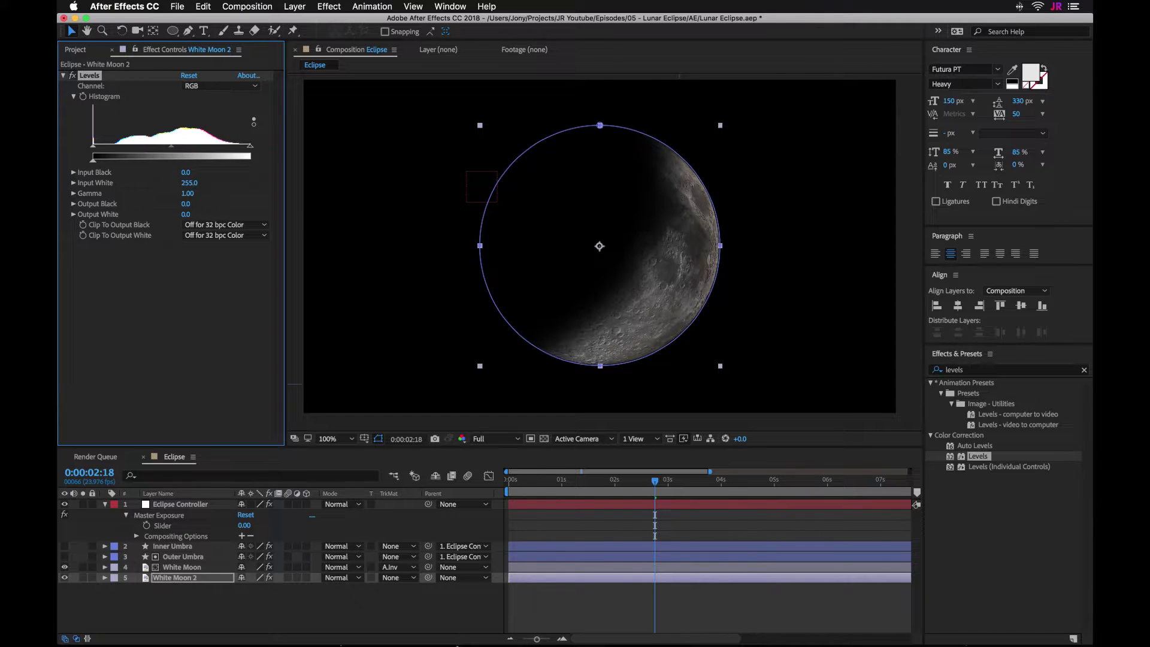
right_click(194, 578)
click(217, 634)
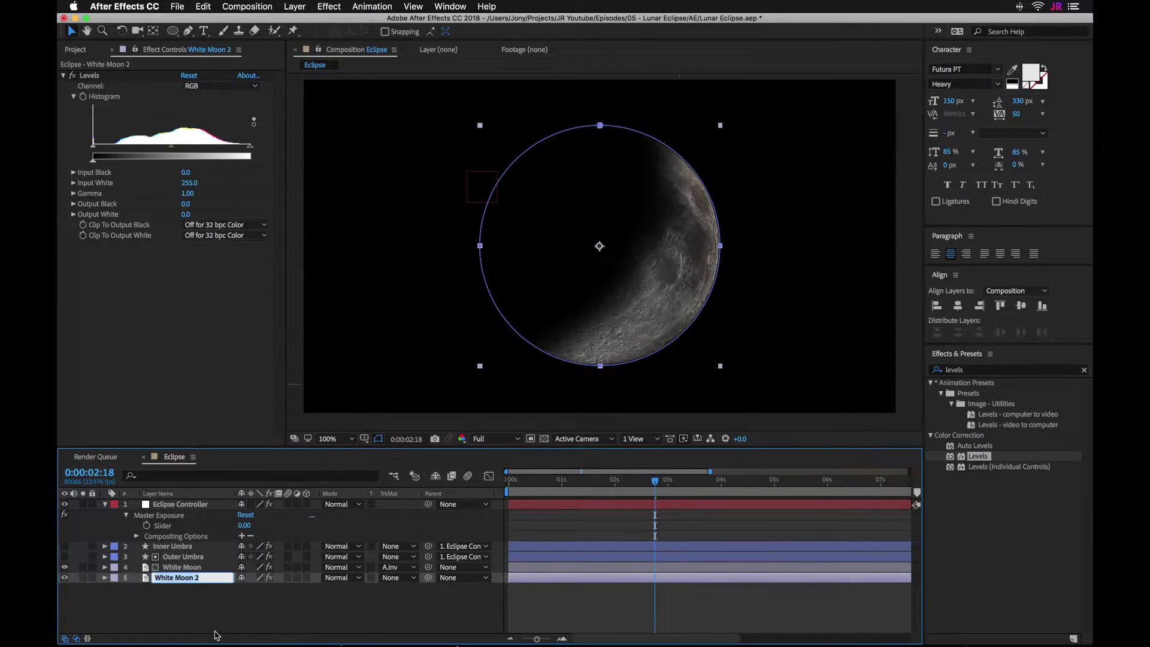
text(Silhouette)
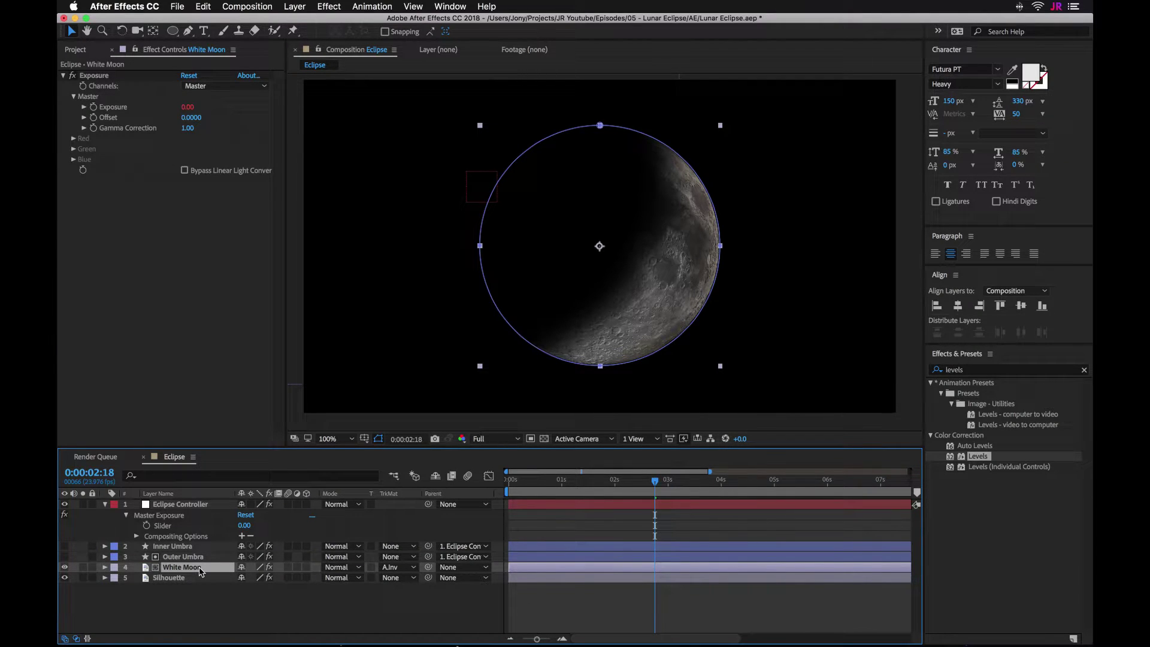
- Duplicate White Moon, place the copy above Silhouette with no track matte, and delete its Exposure effect
key(super+d)
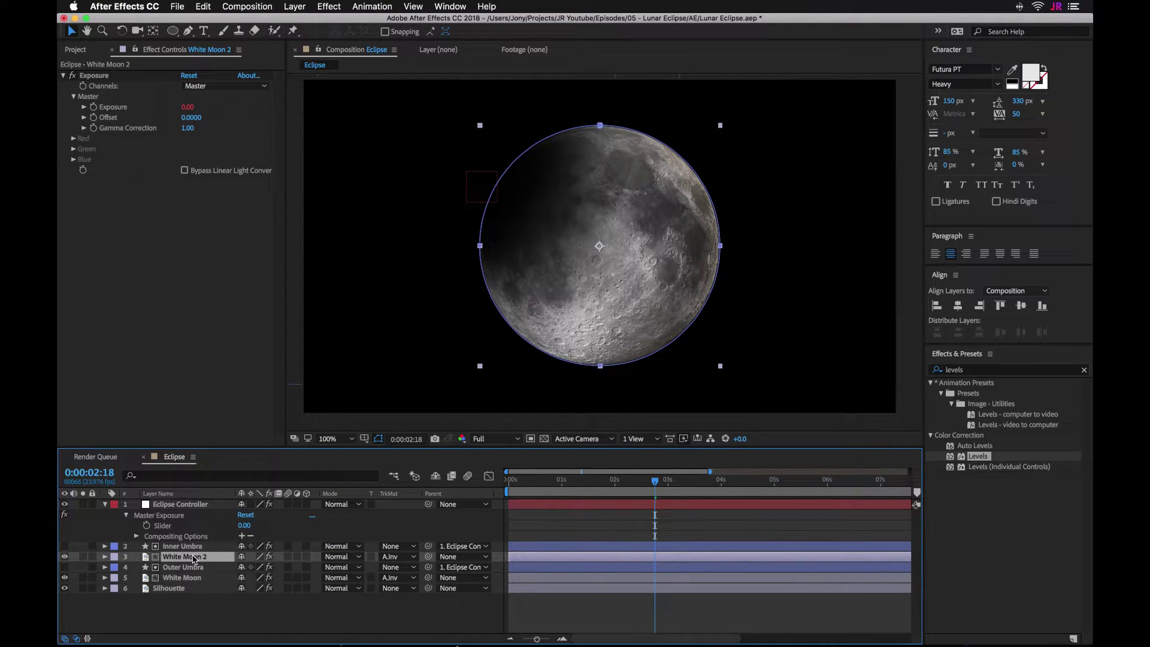
drag(193, 559, 193, 584)
click(403, 579)
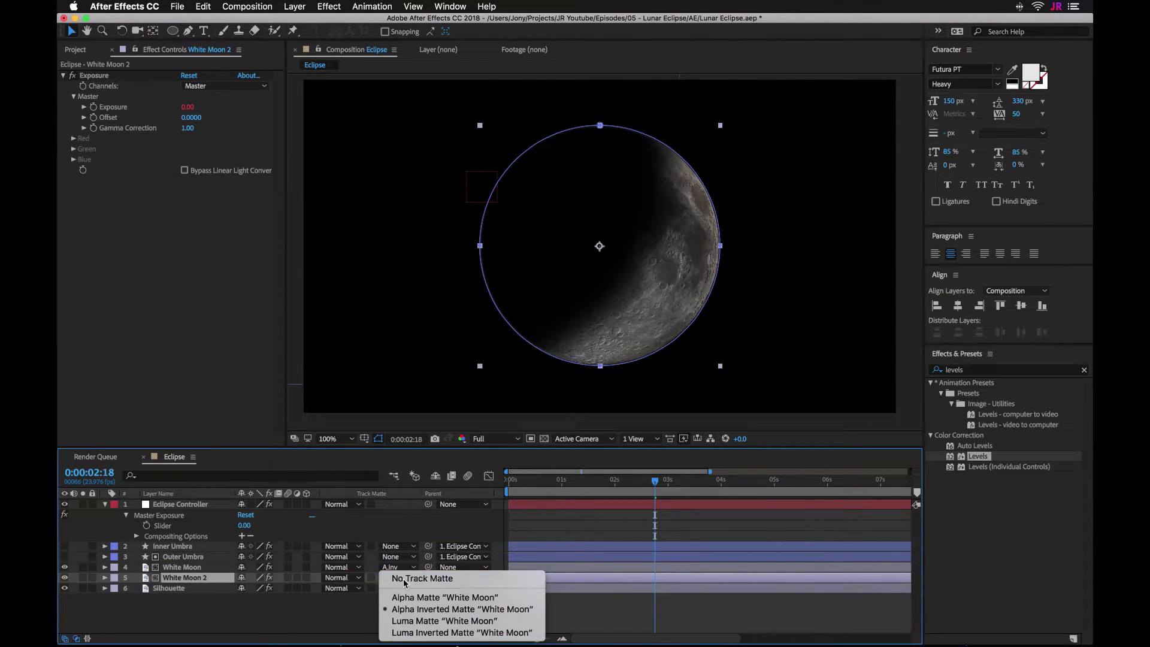
click(404, 579)
click(109, 77)
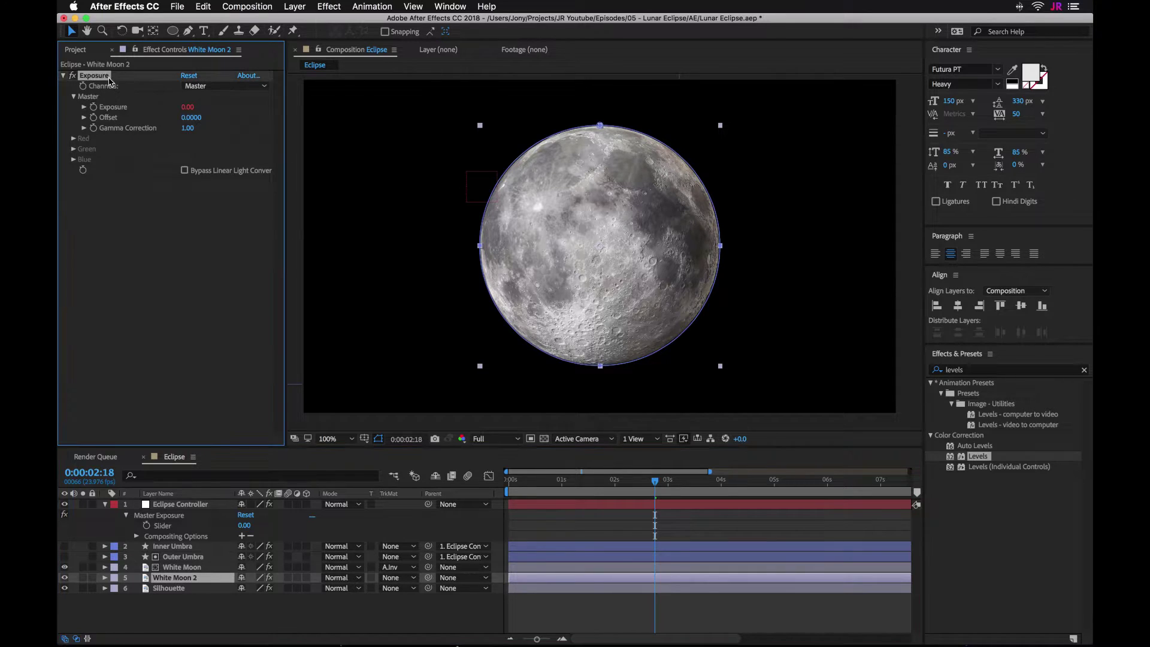
key(Delete)
- Apply Brightness & Contrast to White Moon 2 with Brightness -100 and Contrast -100
click(945, 368)
text(b)
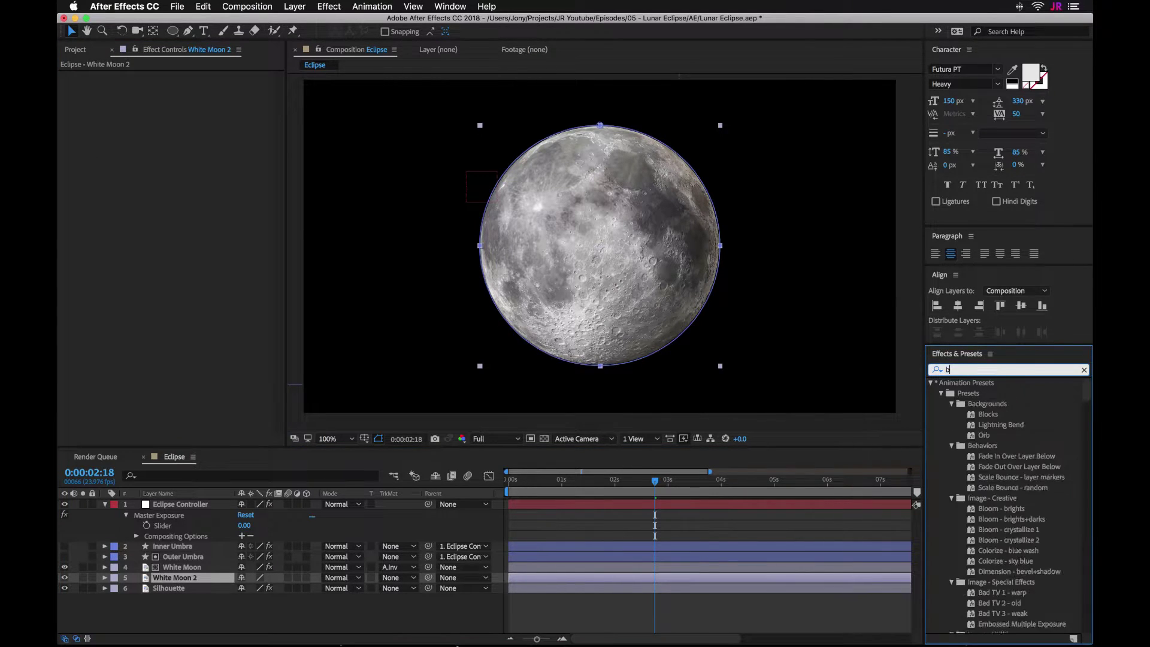
text(rightness)
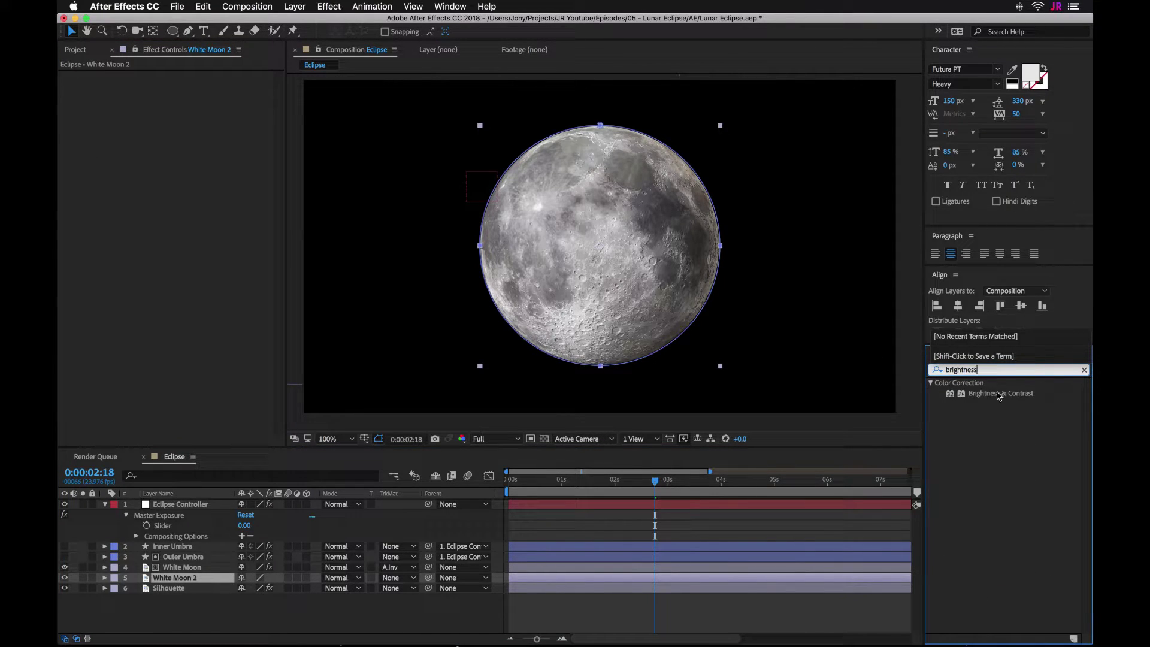
drag(999, 396, 199, 579)
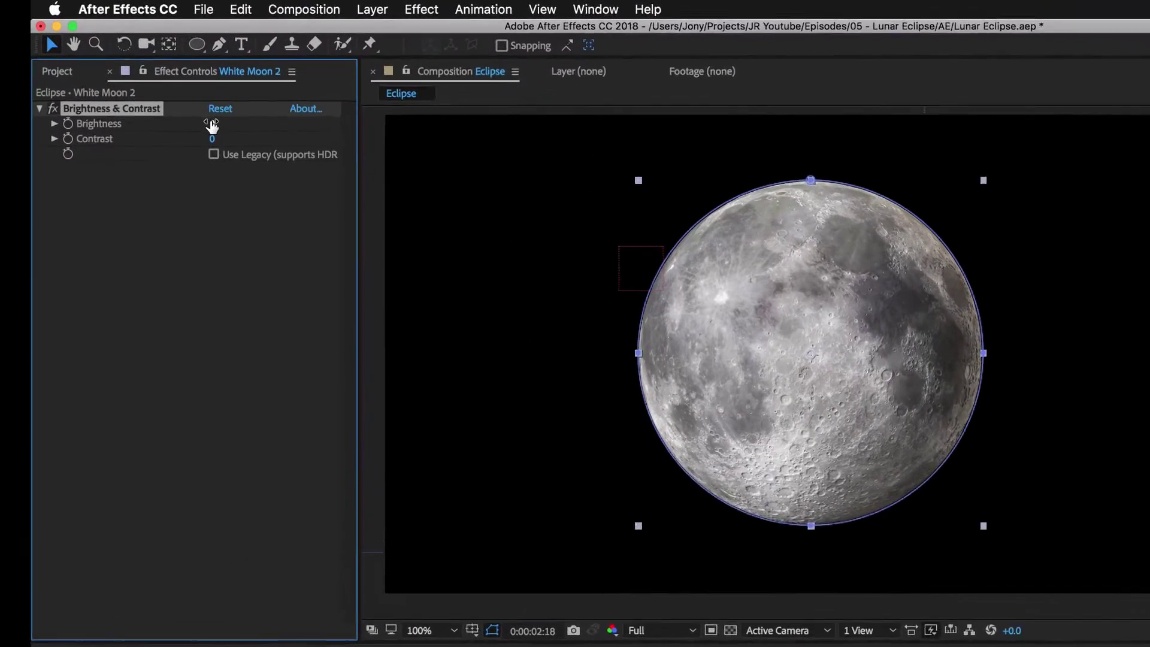
click(184, 86)
text(-100)
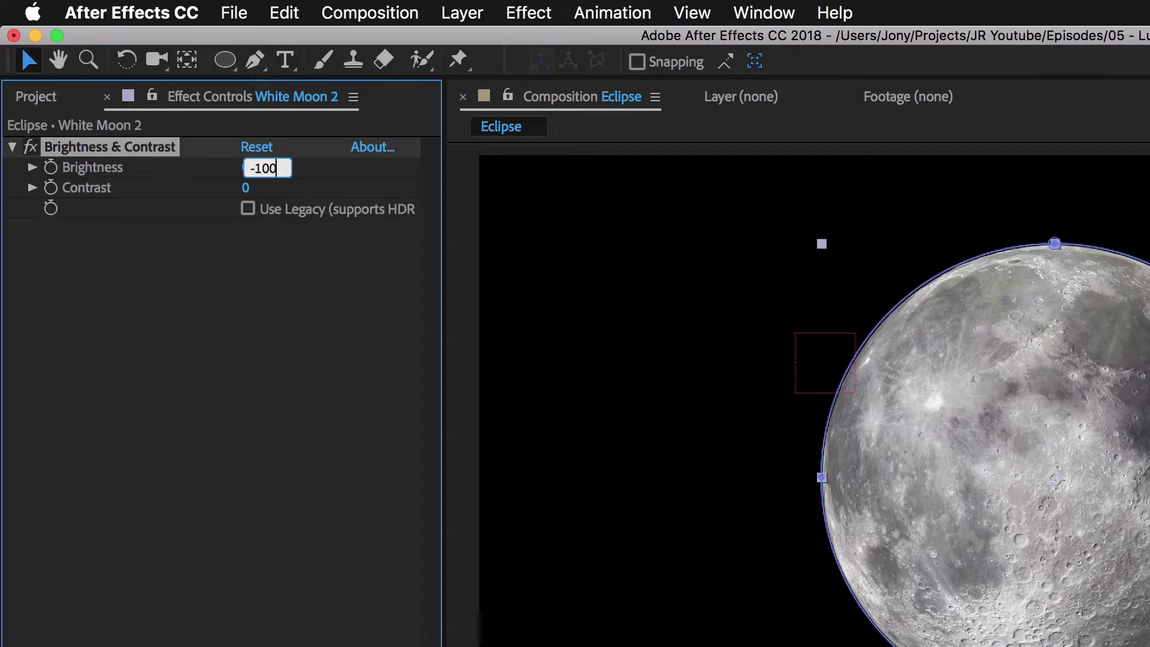
click(206, 319)
click(246, 187)
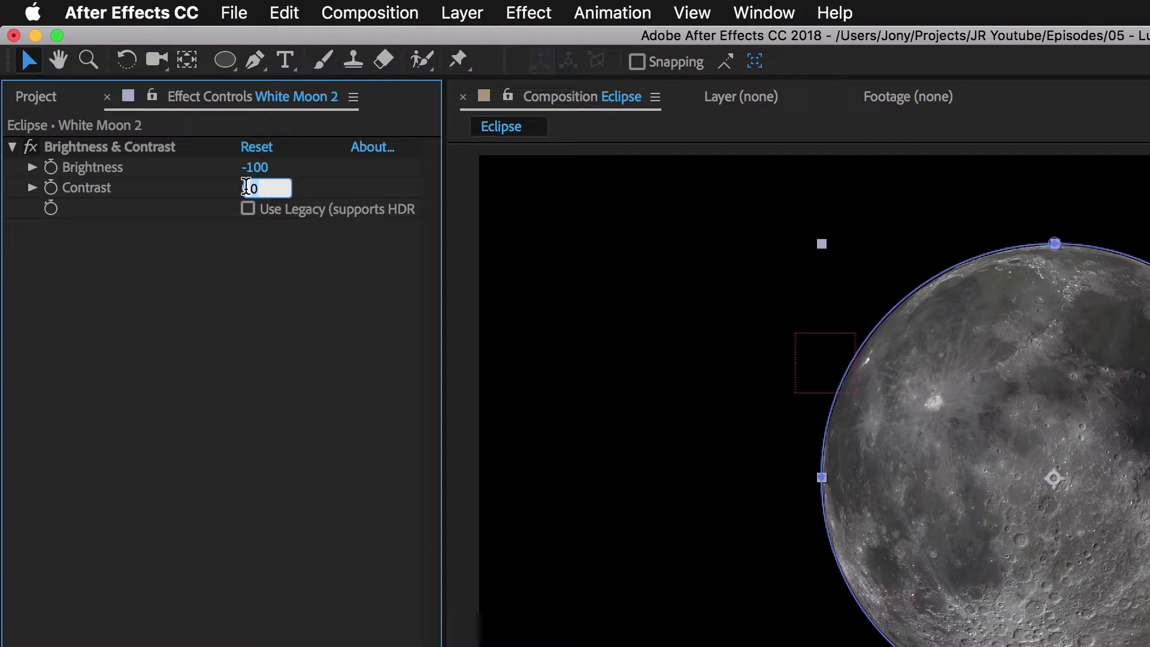
text(-100)
key(Return)
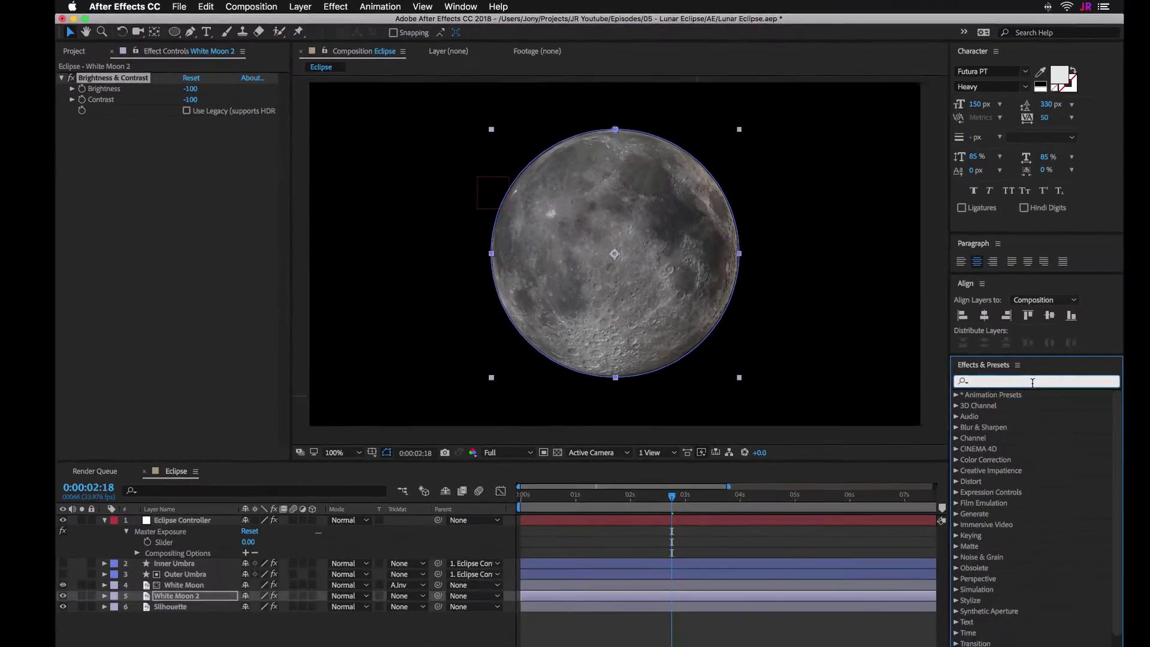
- Apply Curves to White Moon 2, pulling down the RGB, Green and Blue curves to tint it deep red
text(curves)
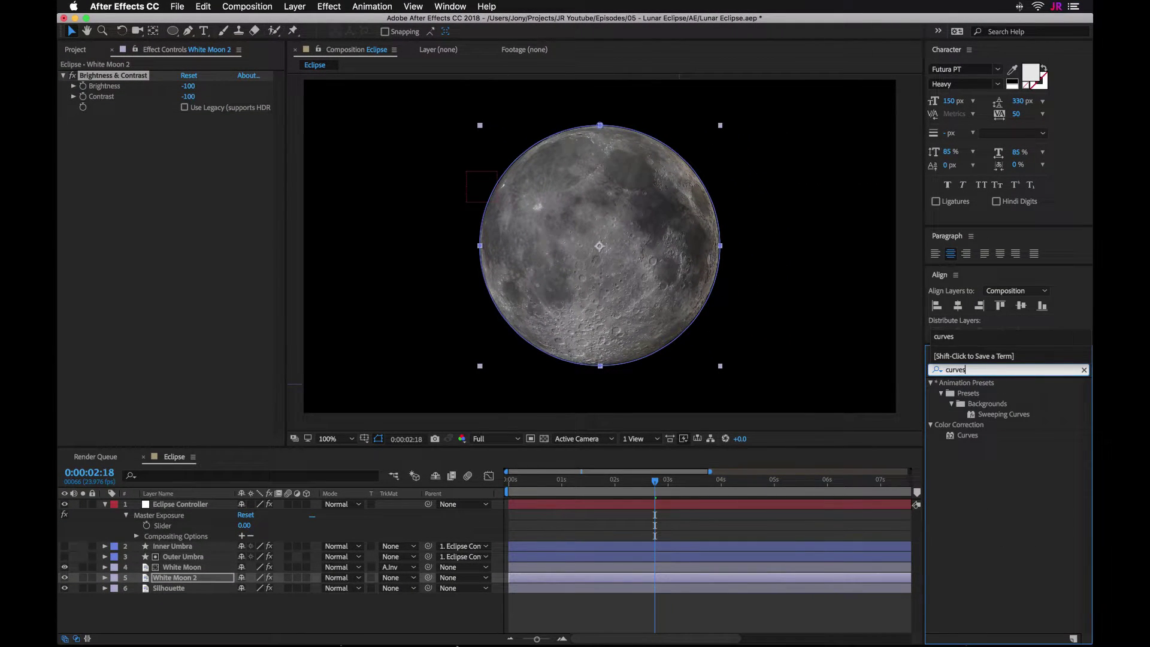
drag(967, 436, 99, 290)
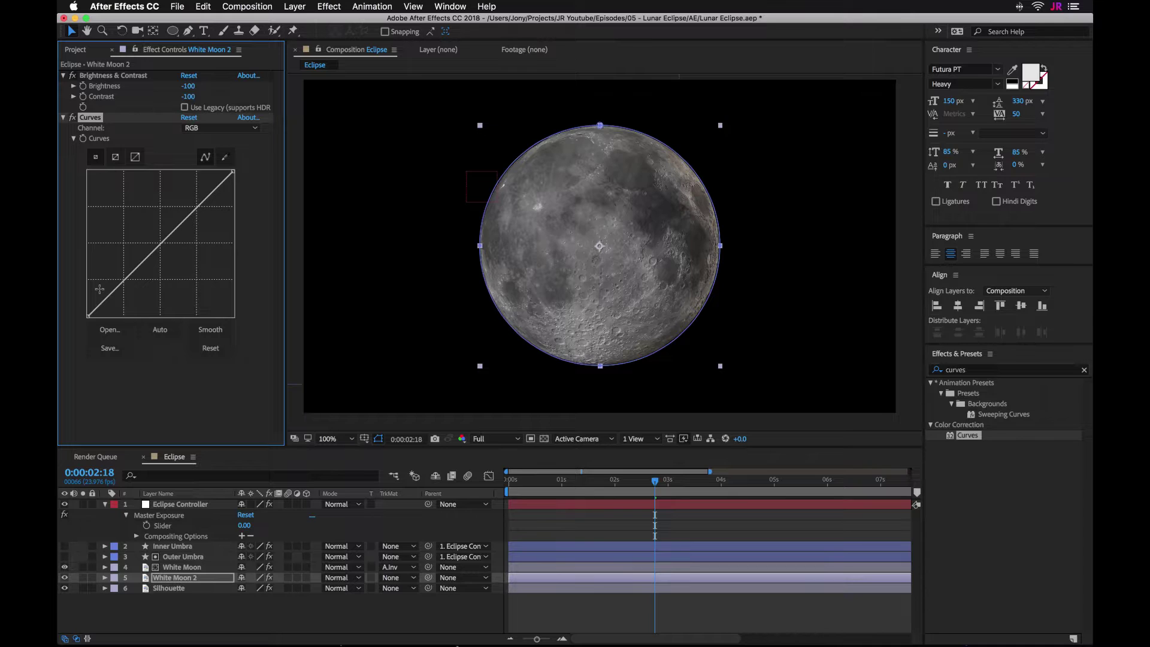
drag(233, 172, 233, 222)
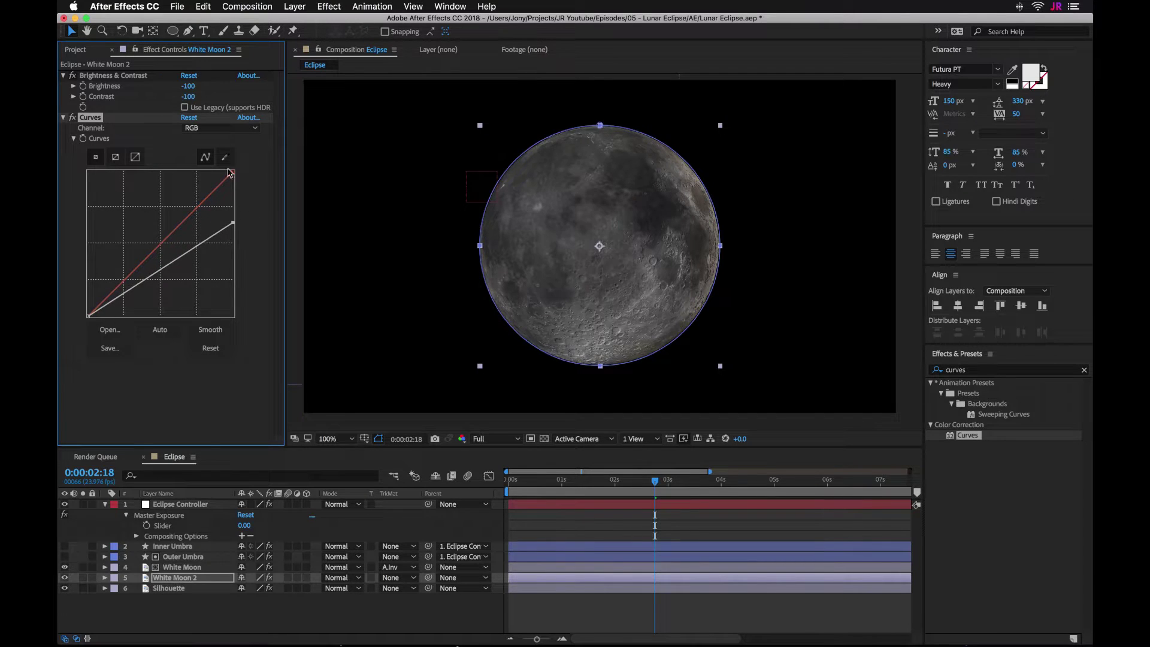
click(240, 128)
click(206, 164)
drag(234, 171, 246, 276)
click(240, 128)
click(205, 175)
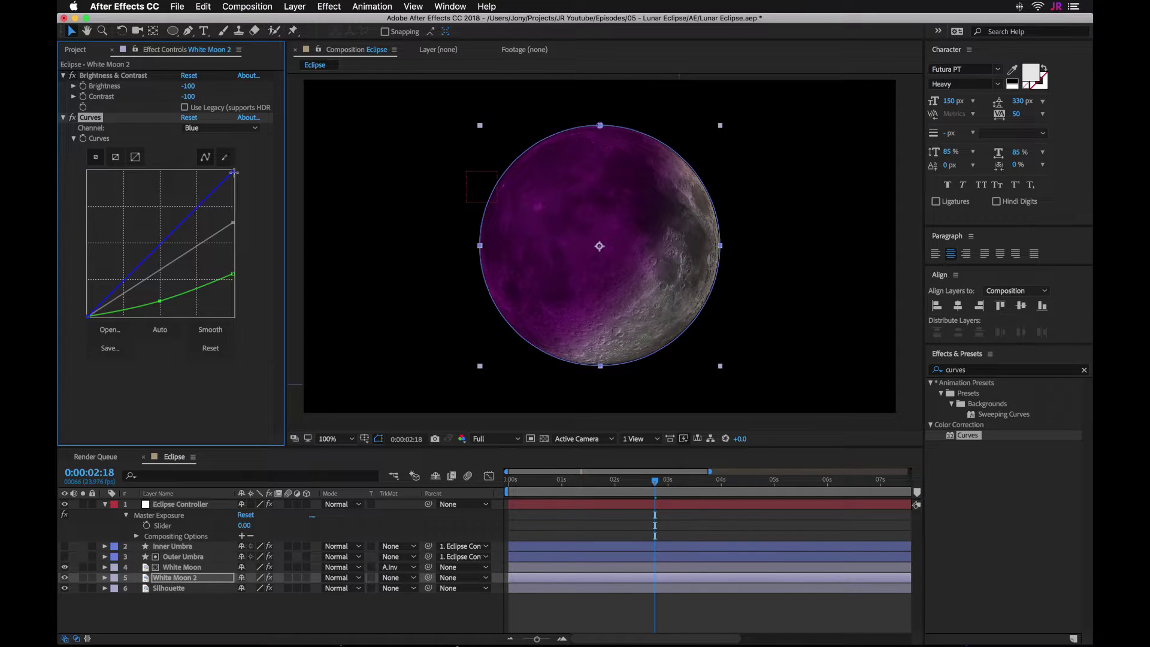
drag(234, 173, 246, 291)
drag(162, 303, 161, 306)
- Rename White Moon 2 to 'Red Moon'
right_click(193, 578)
click(242, 632)
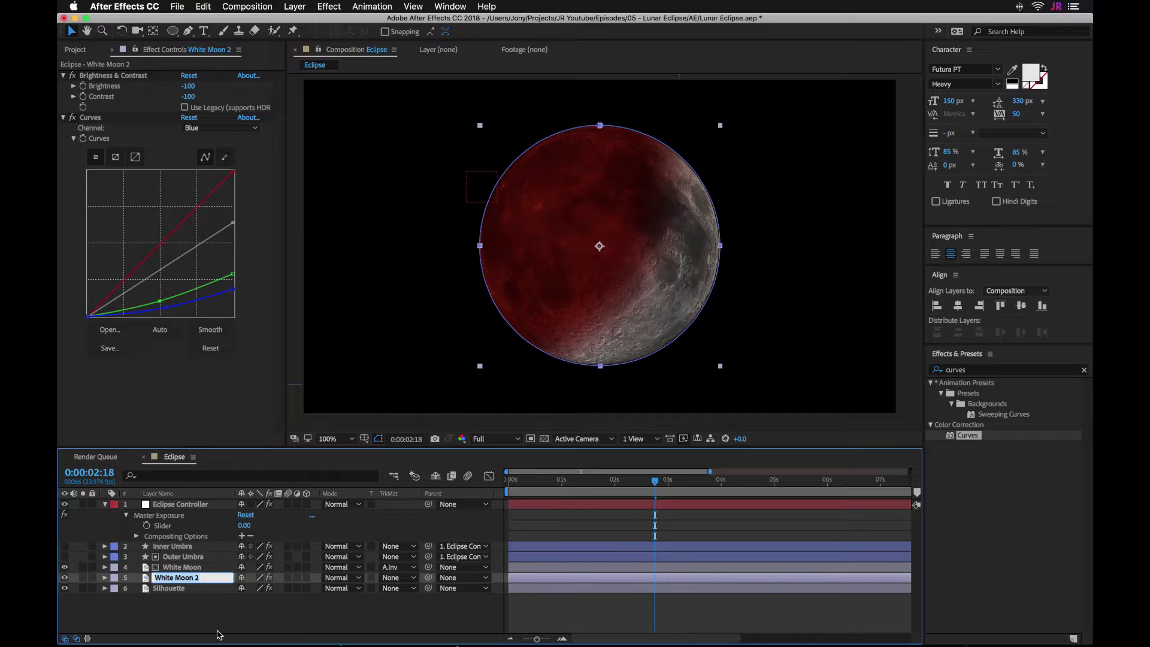
text(Red Moon)
key(Return)
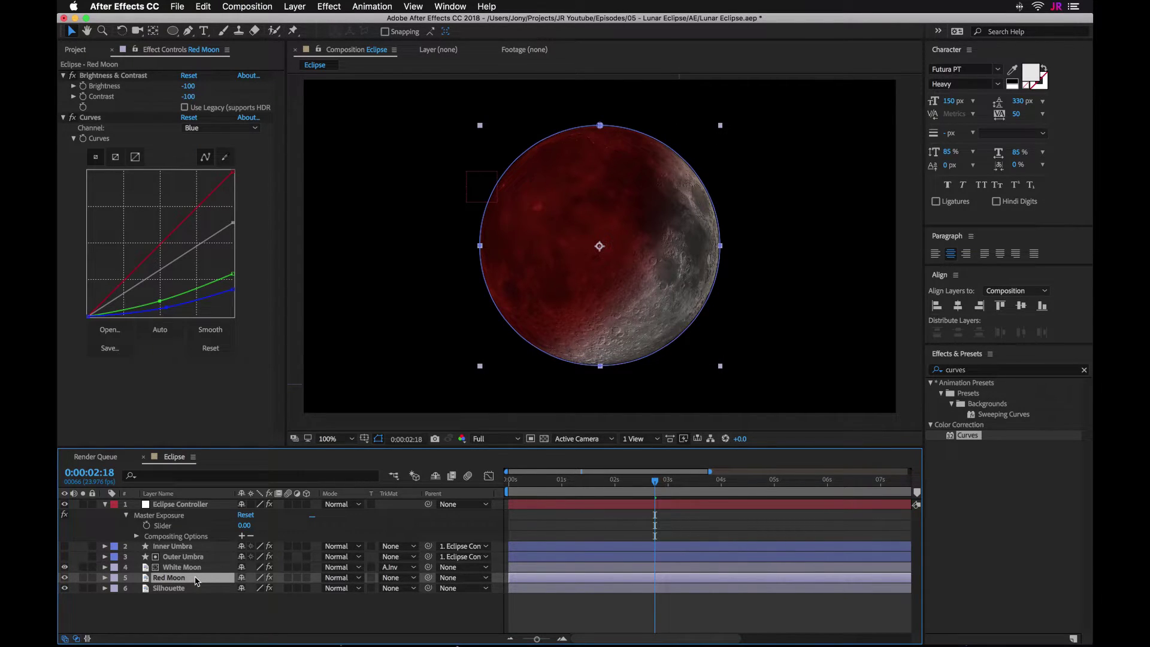
- Add an Opacity expression to Red Moon that is pick-whipped to the Master Exposure slider
key(t)
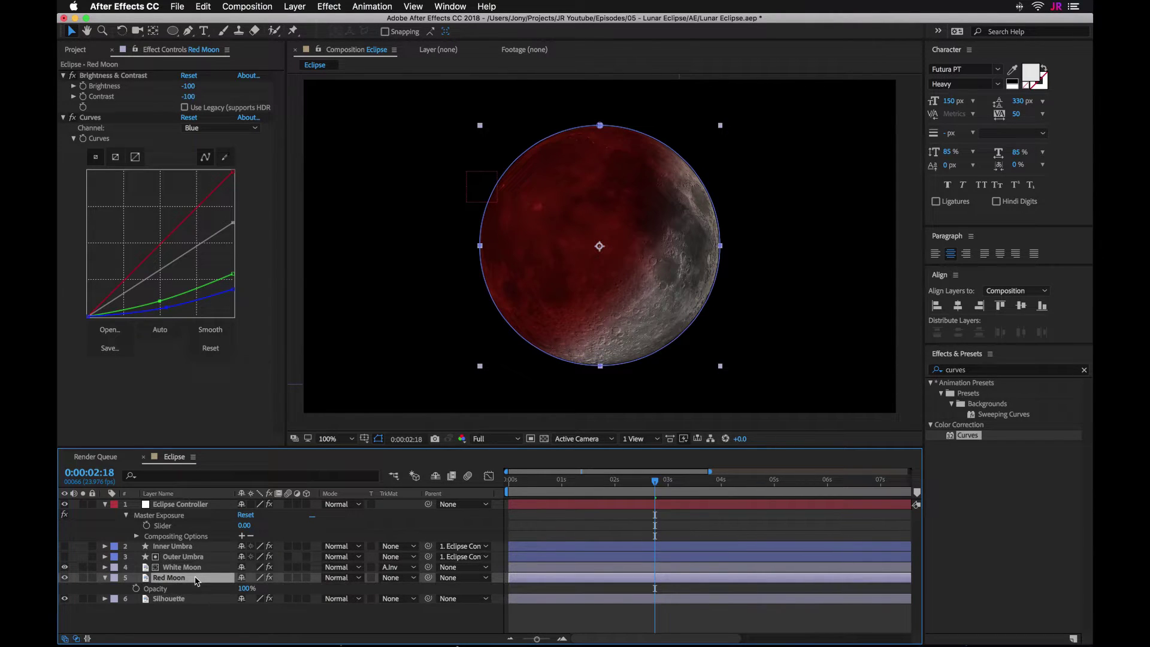
alt+click(136, 589)
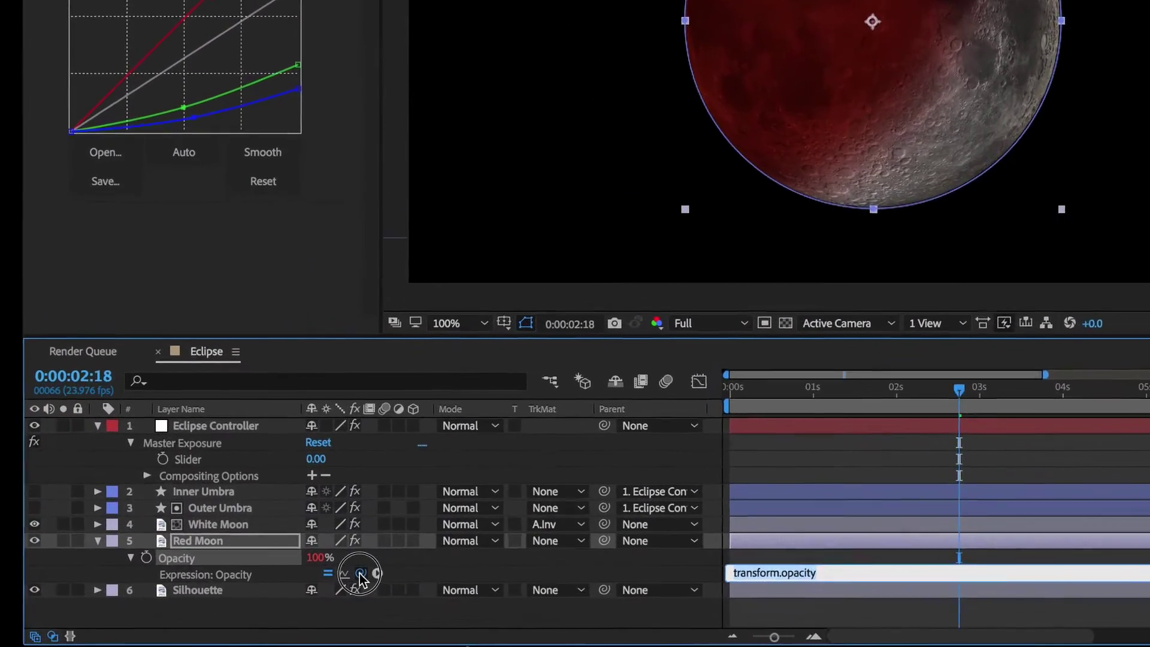
drag(273, 599, 205, 543)
drag(287, 449, 250, 419)
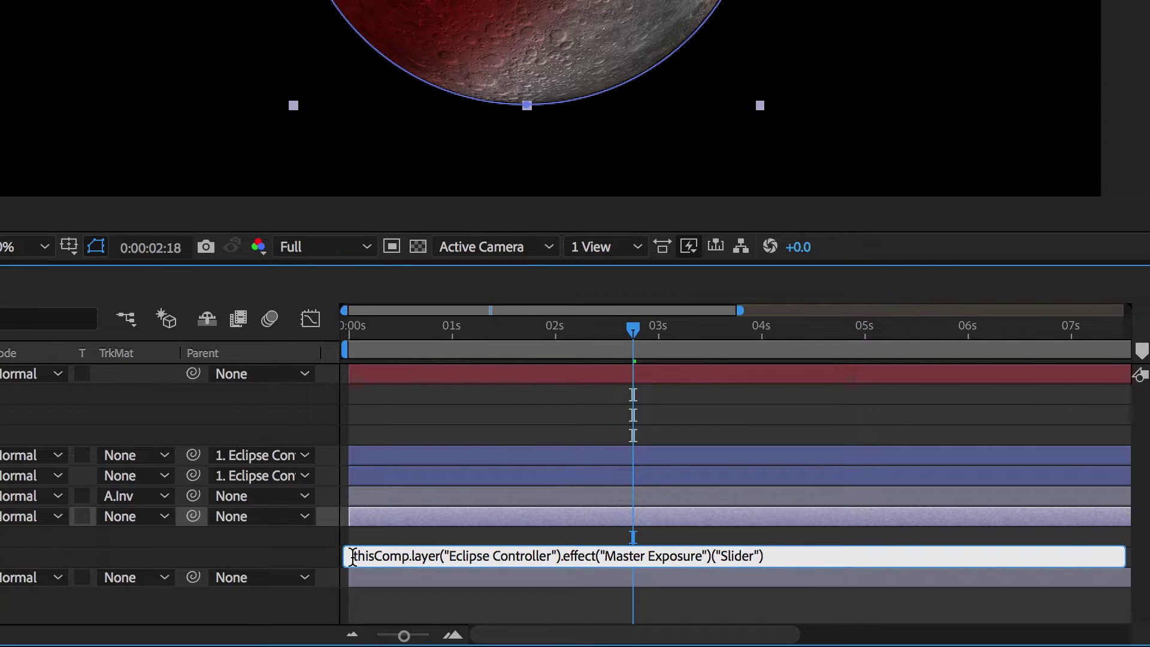
- Wrap the expression as ease(..., 15, 100, 0, 100) and test it with the Master Exposure slider
click(353, 557)
text(ease)
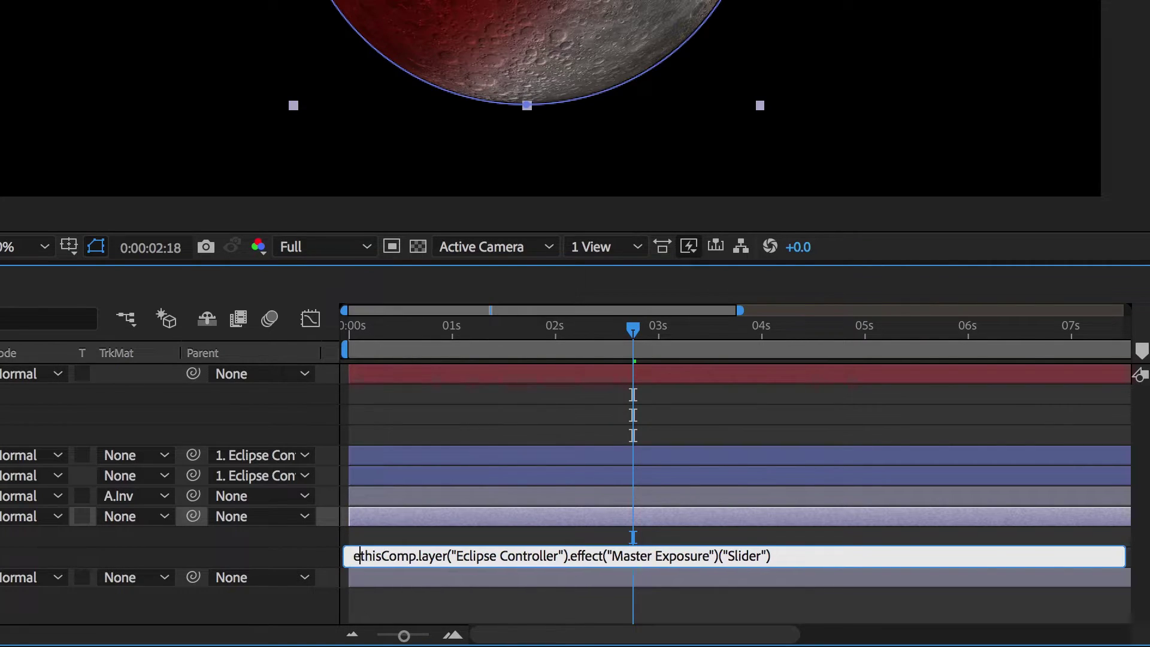
text(()
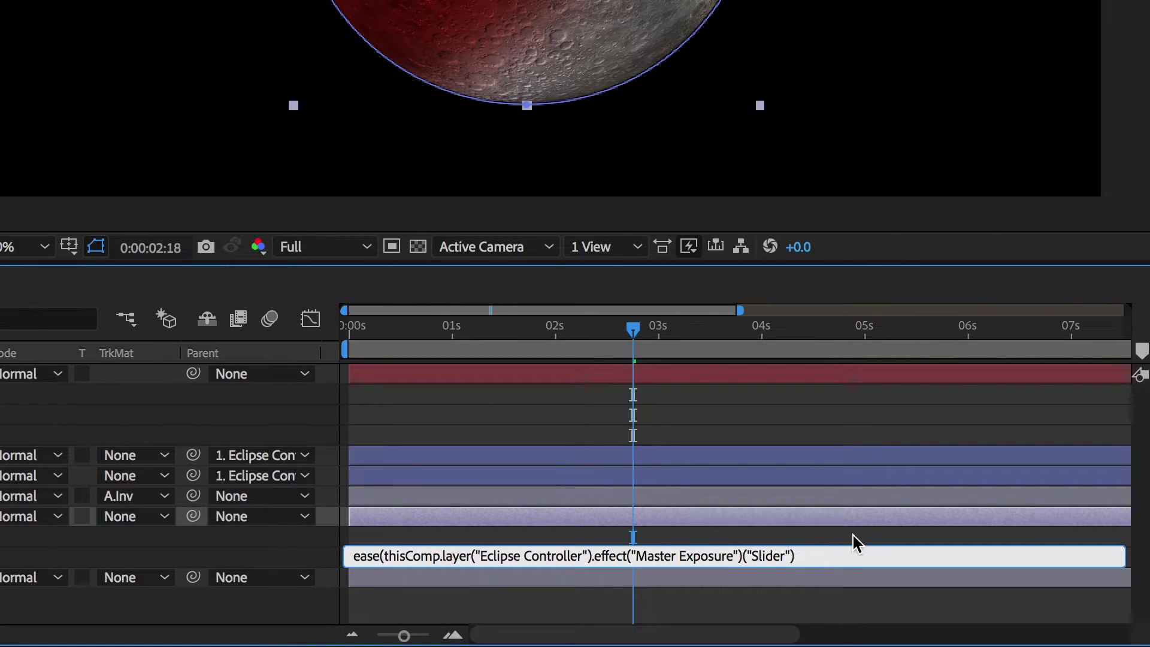
click(808, 557)
text(, 15, 100, 0, 100)
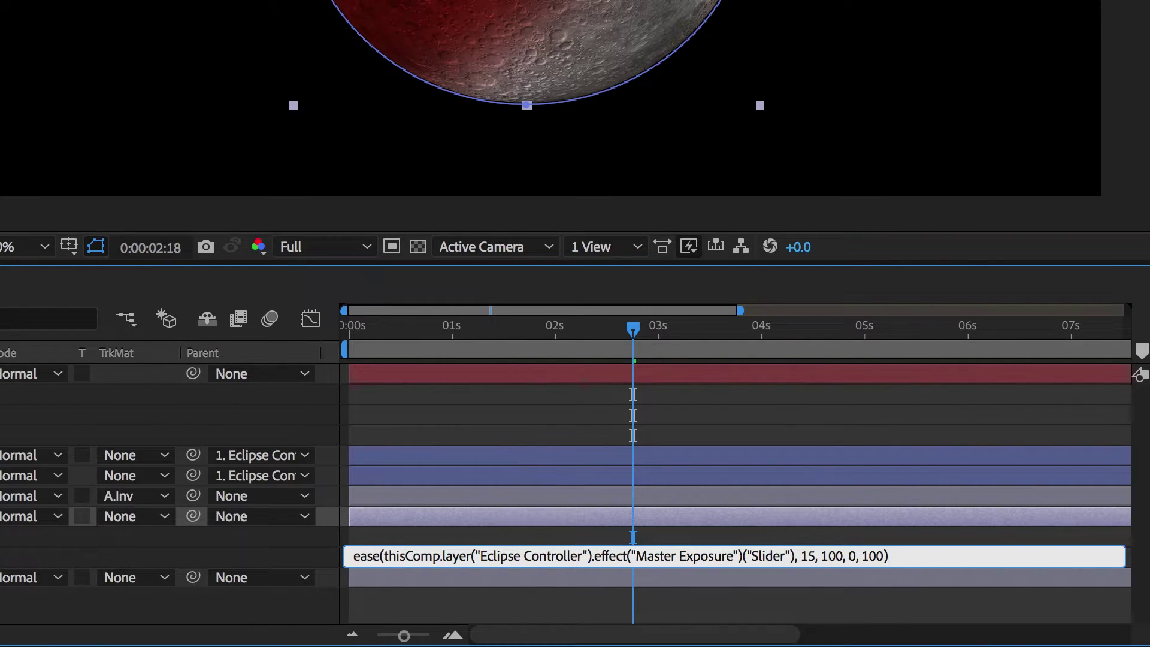
click(944, 415)
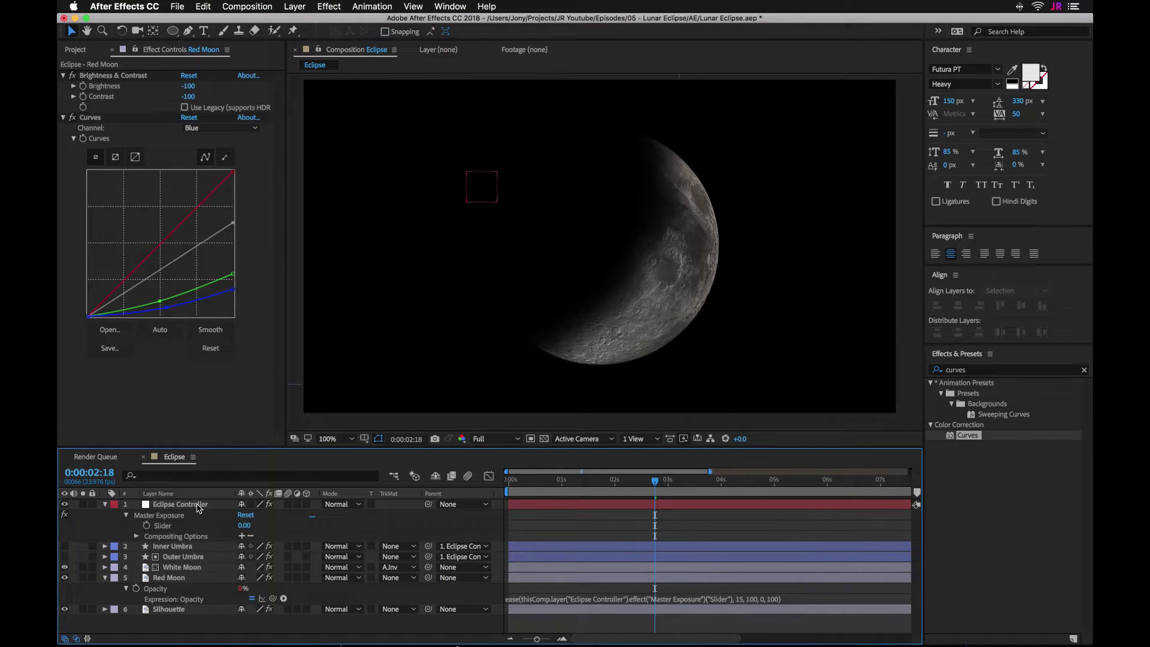
drag(244, 525, 289, 532)
click(180, 578)
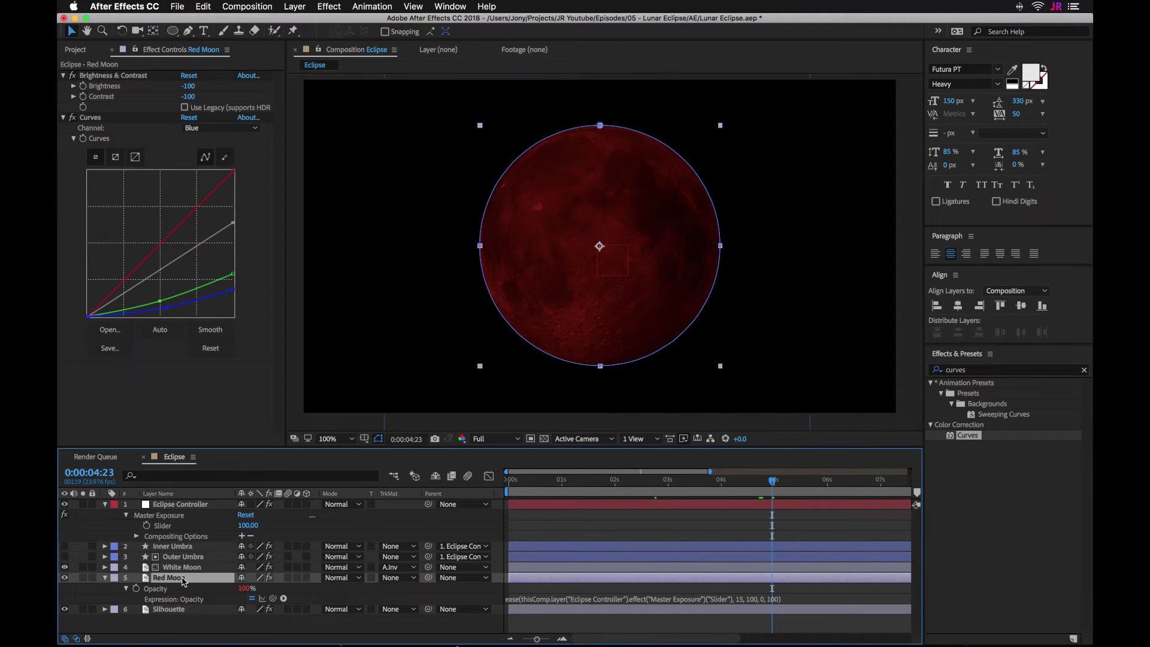
- Duplicate Red Moon, raise its green curve toward orange and set Brightness to 0
key(super+d)
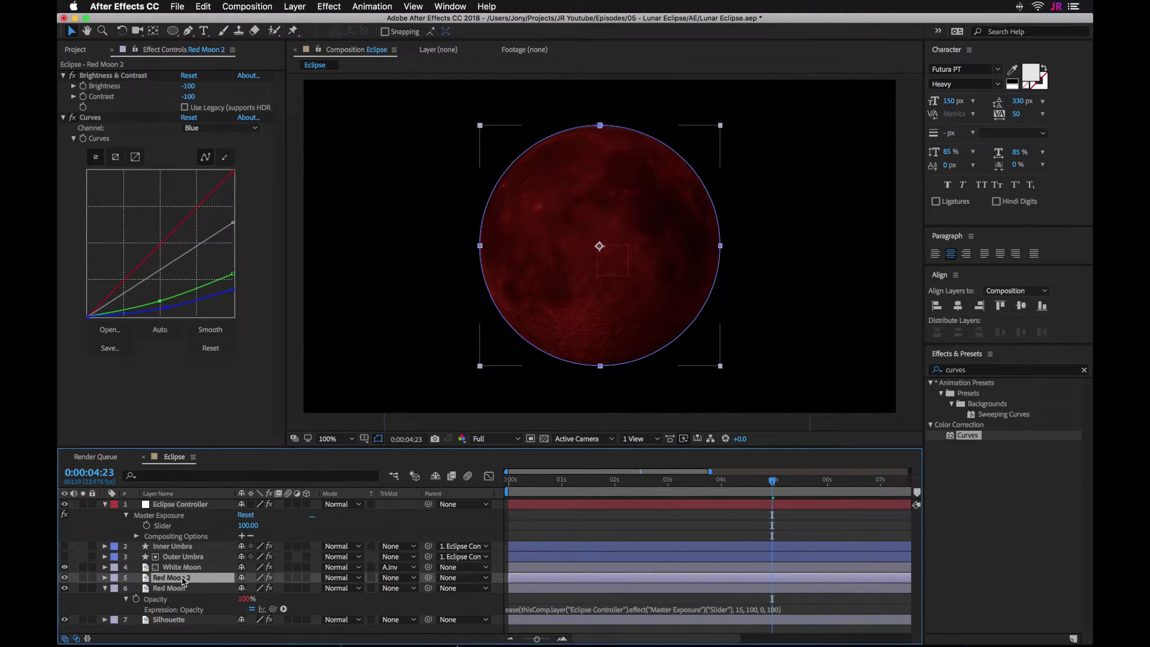
drag(233, 273, 233, 211)
drag(160, 301, 162, 288)
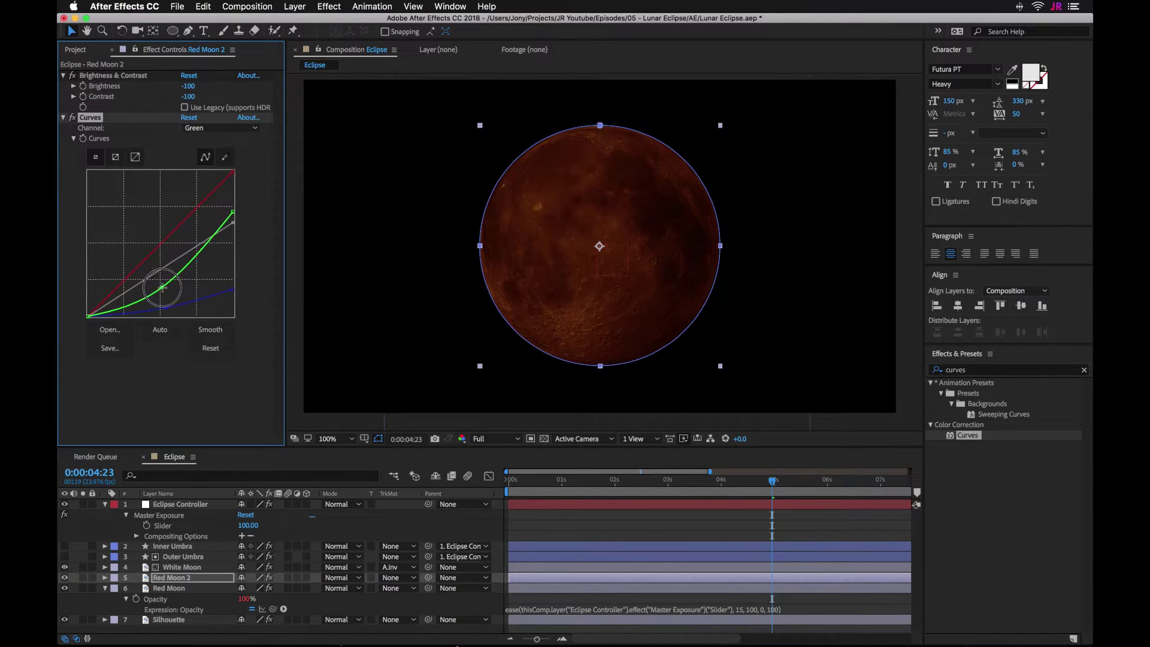
click(189, 86)
text(0)
key(Return)
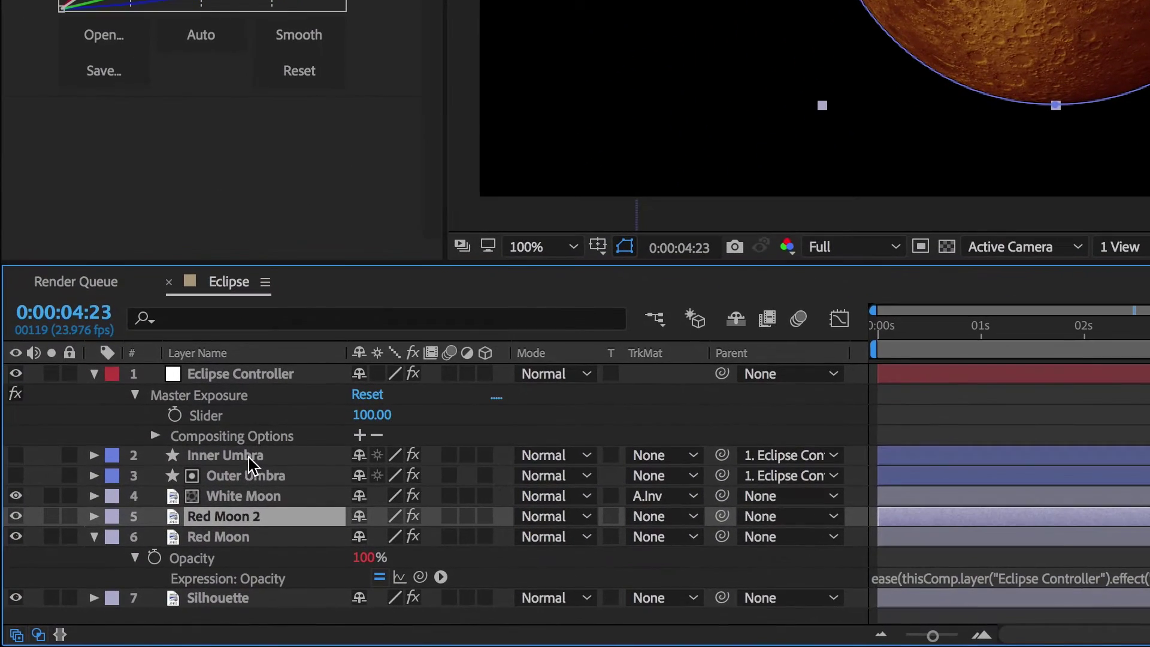
- Move Inner Umbra above the copy, then give the copy an Alpha Inverted matte and Screen mode
click(229, 486)
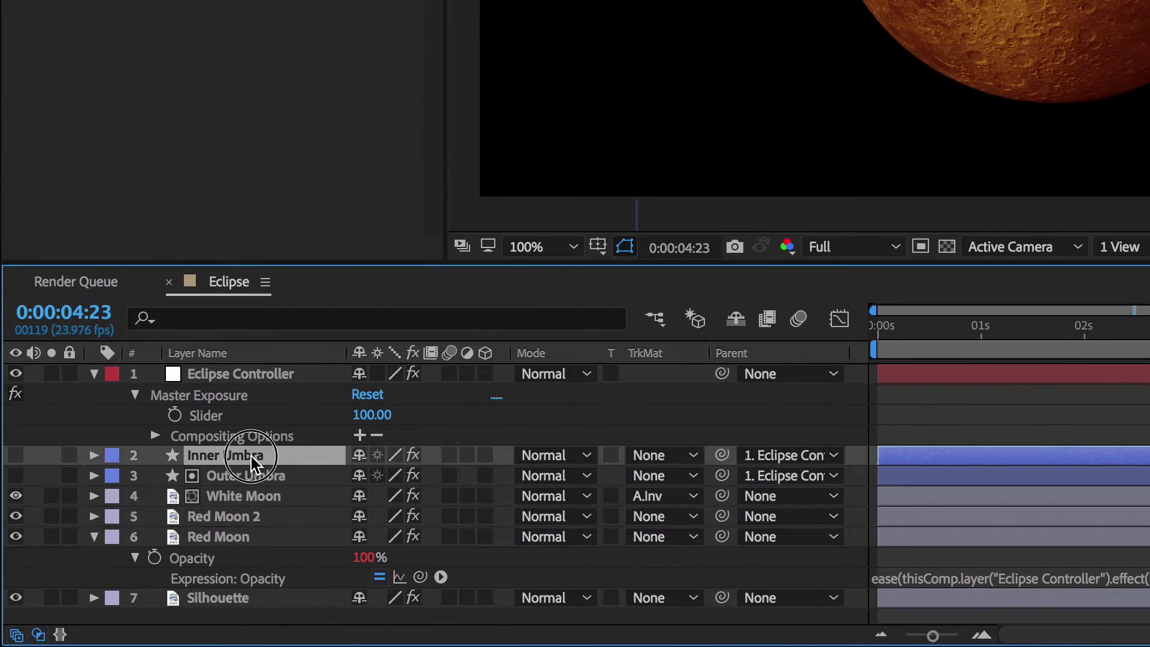
drag(250, 461, 250, 506)
click(353, 515)
click(648, 519)
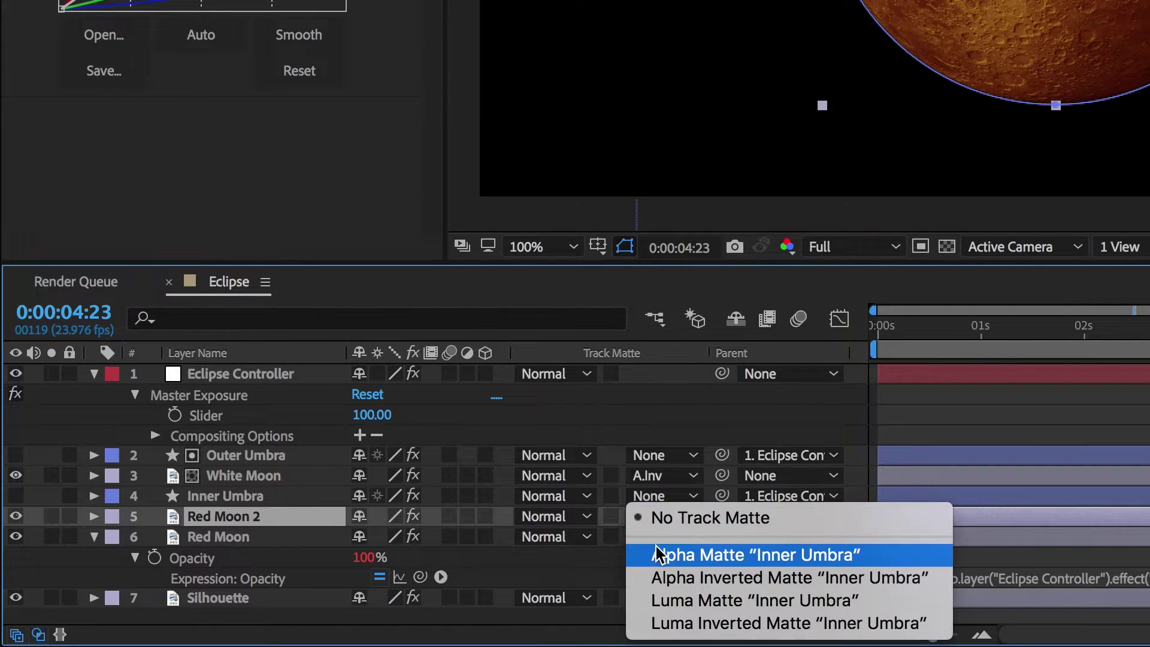
click(659, 578)
click(552, 520)
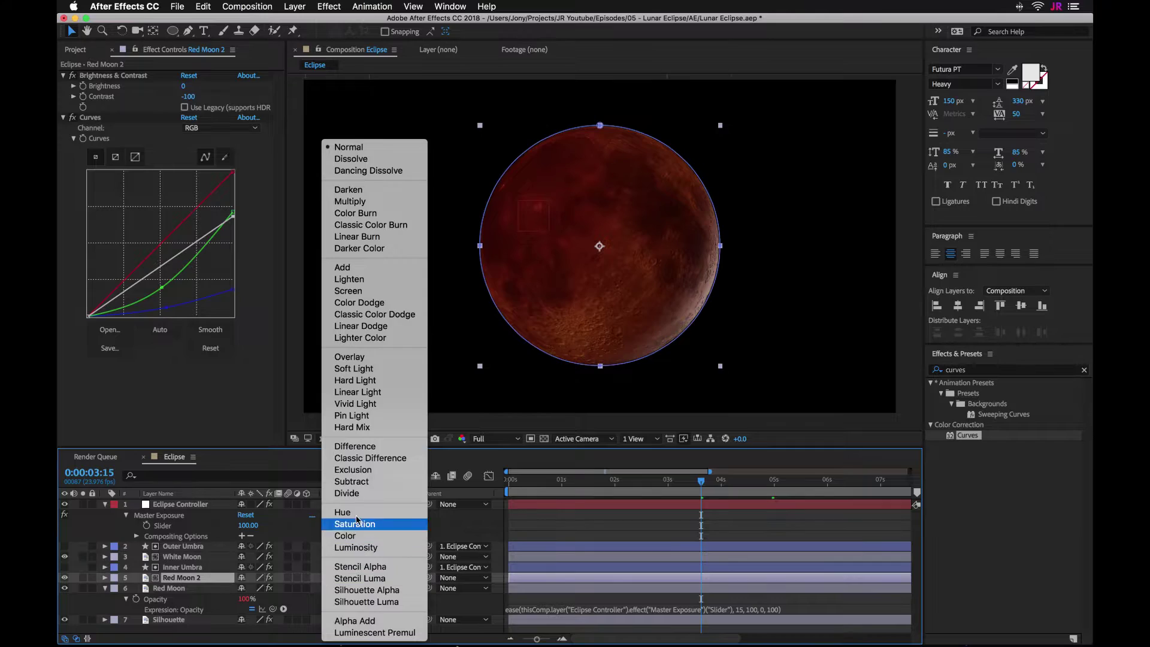
click(355, 291)
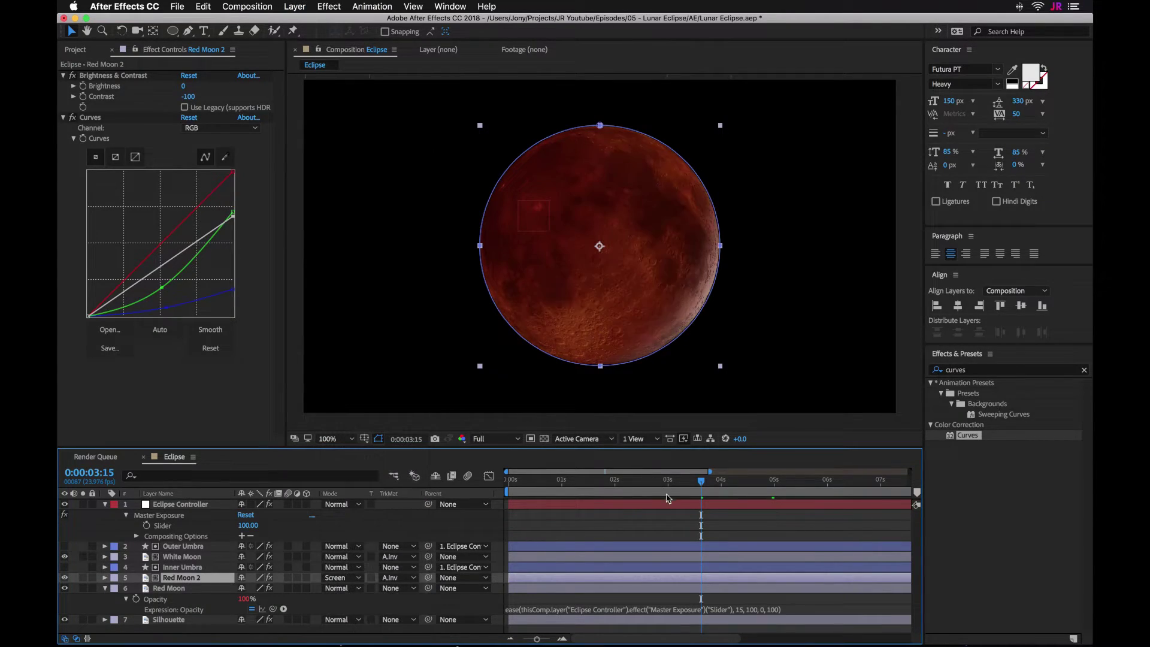
- Rename the copy 'Orange Moon' and check the partial and full eclipse on the timeline
right_click(186, 578)
click(311, 626)
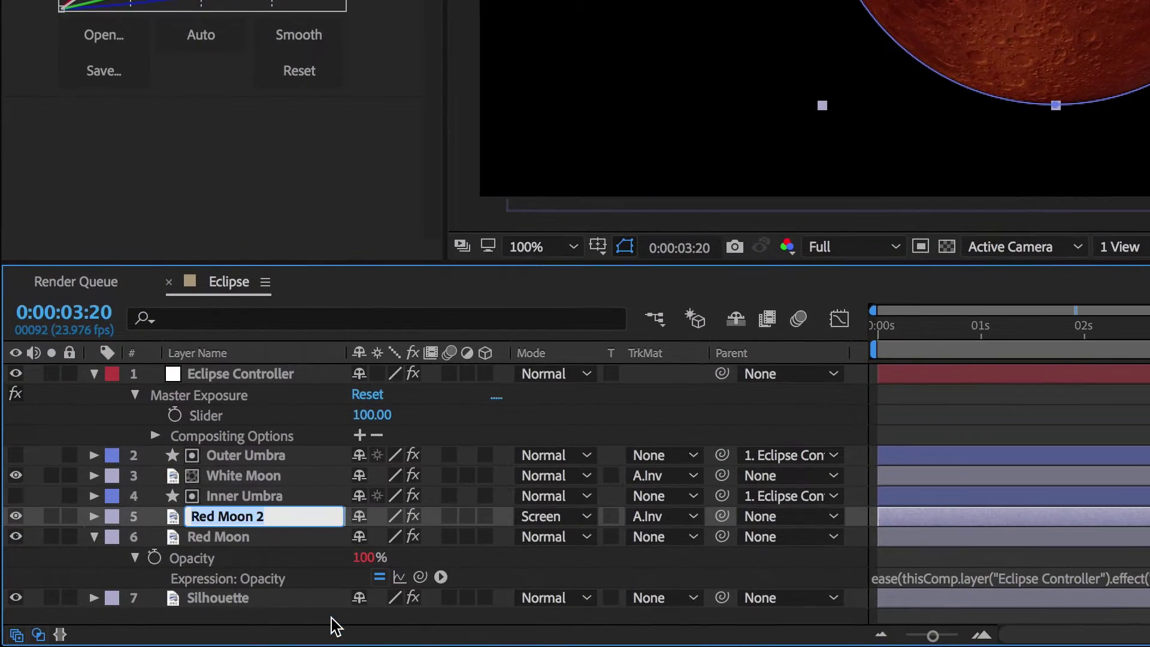
text(Orang)
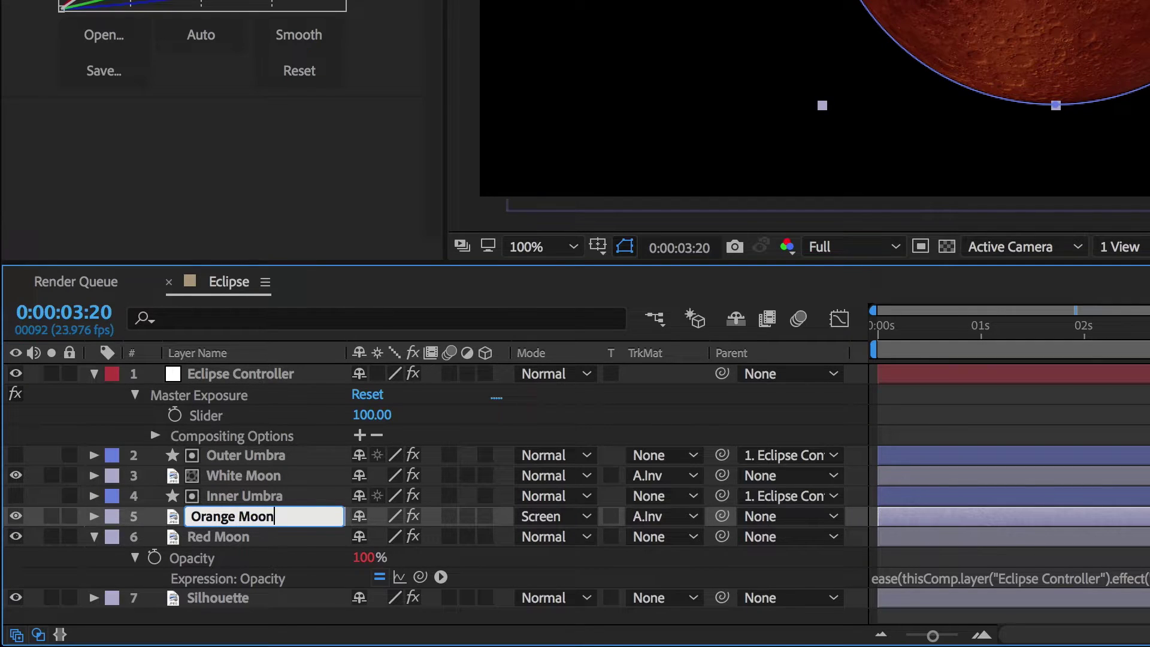
text(e Moon)
key(Return)
drag(1148, 320, 1115, 320)
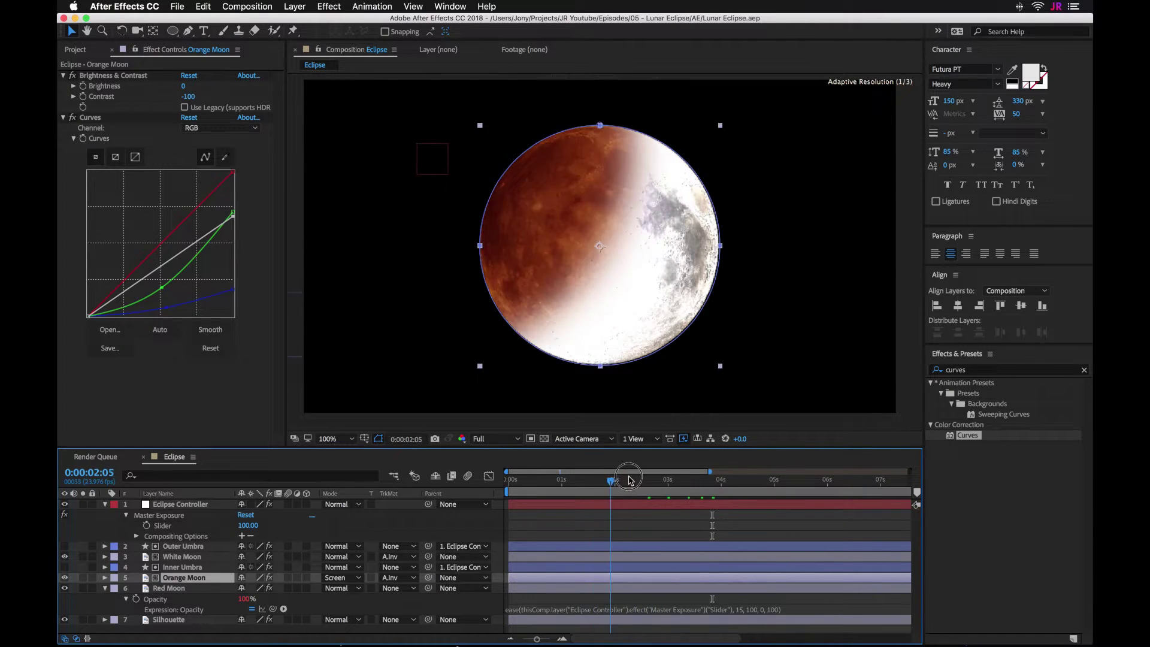
drag(630, 479, 686, 489)
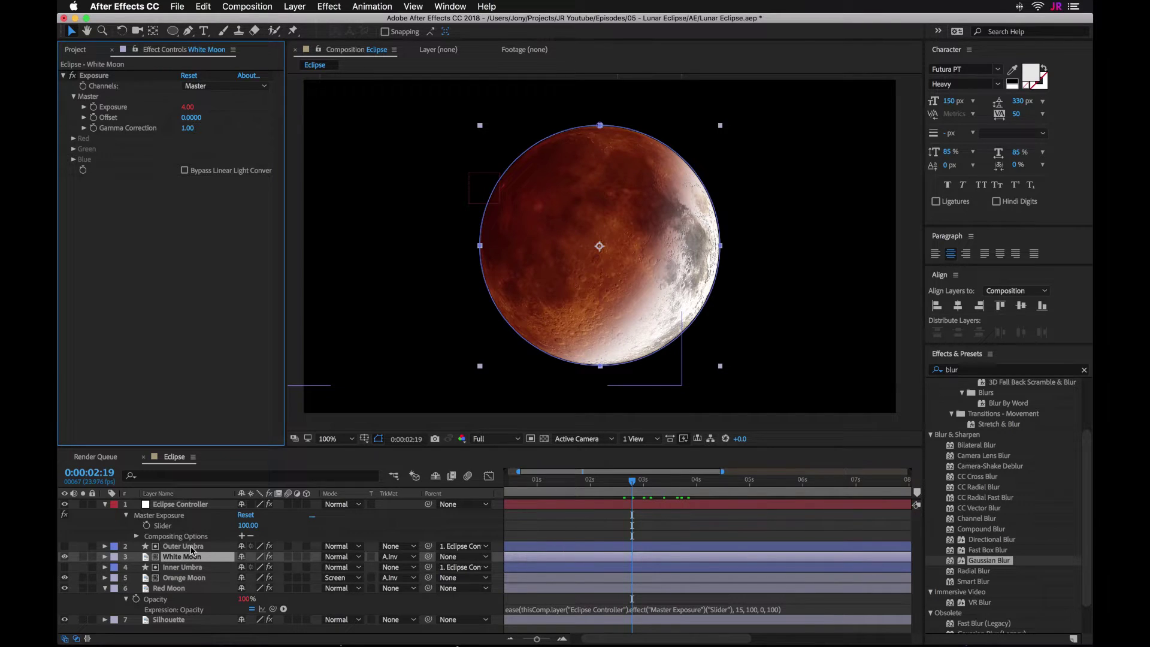
- Duplicate the selected Outer Umbra and White Moon layers and pre-compose the copies as 'Moon Glow'
key(super+d)
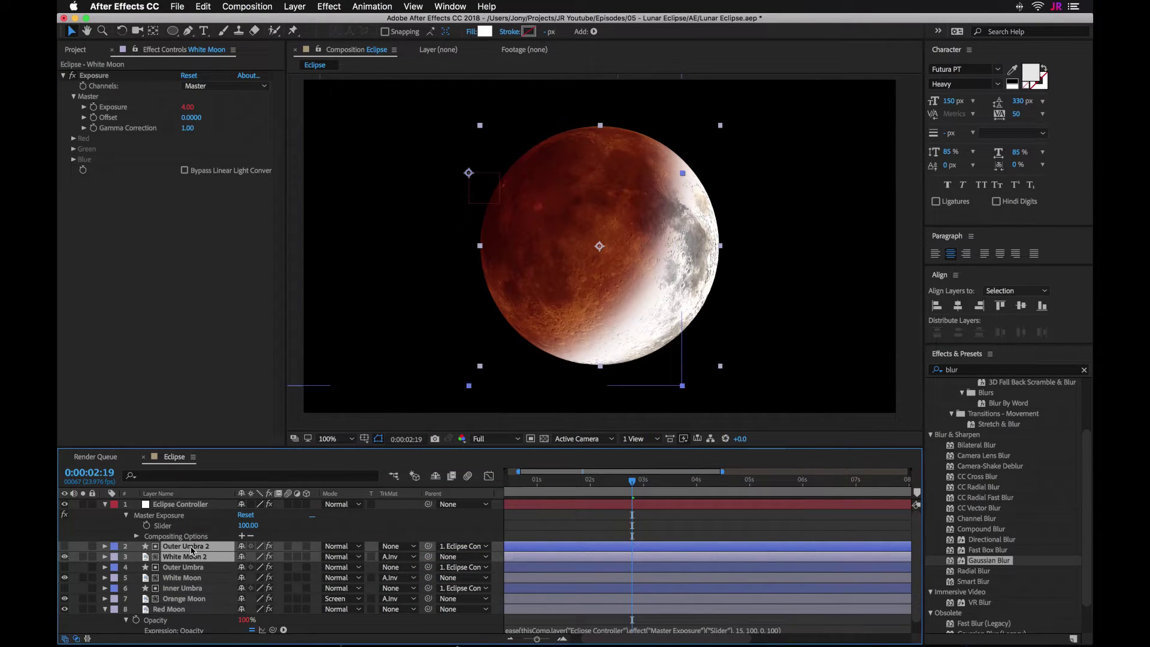
right_click(193, 550)
click(227, 536)
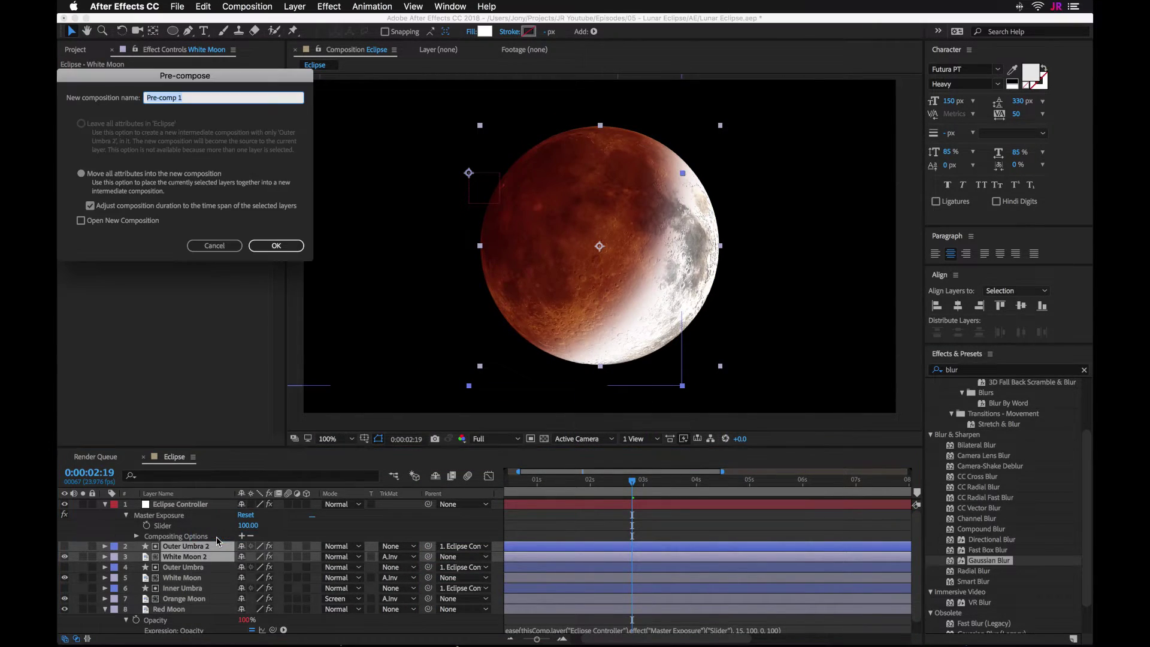
text(Moon Glow)
key(Return)
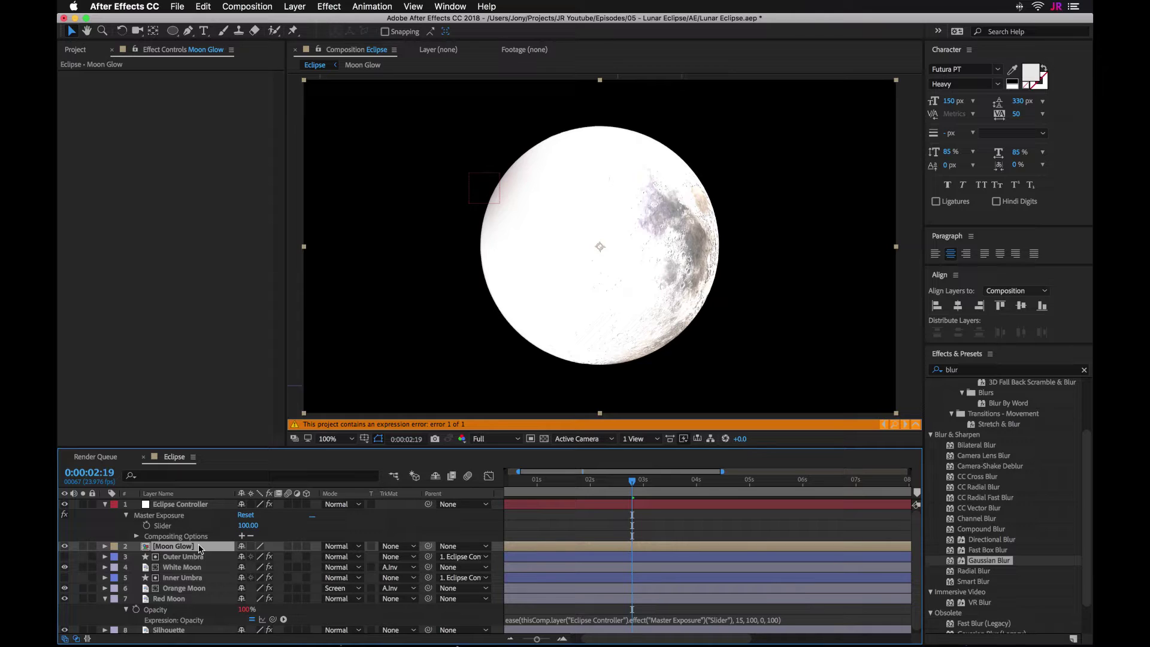
- Inside the Moon Glow precomp, remove all effects from White Moon 2 and preview the animation
double_click(179, 546)
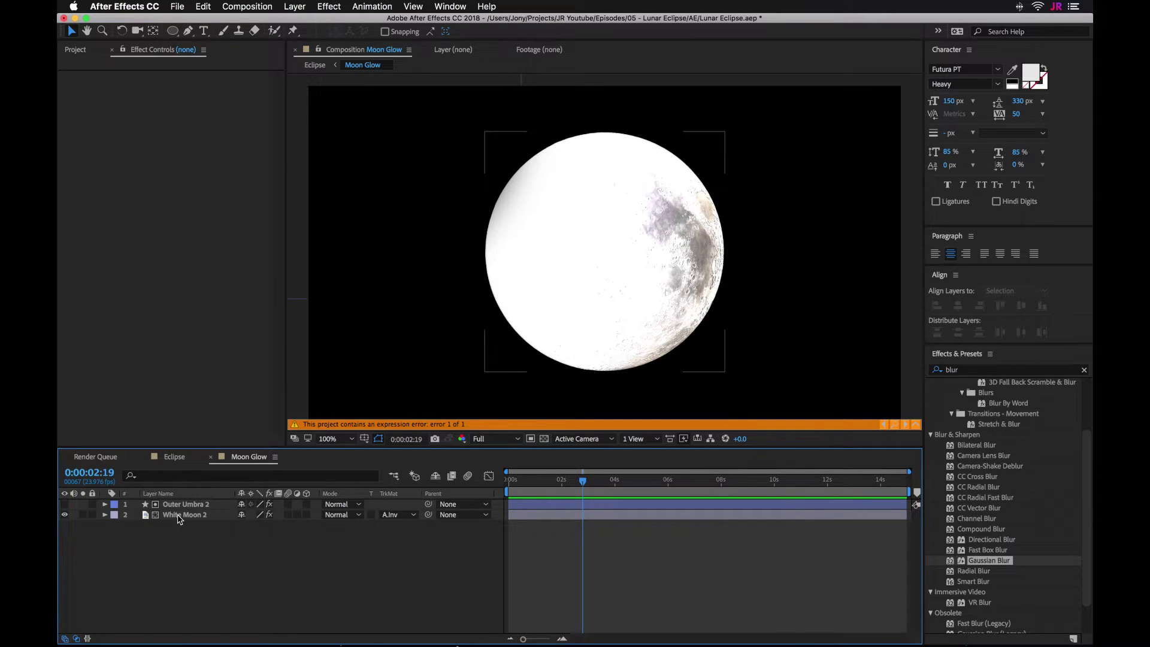
click(177, 516)
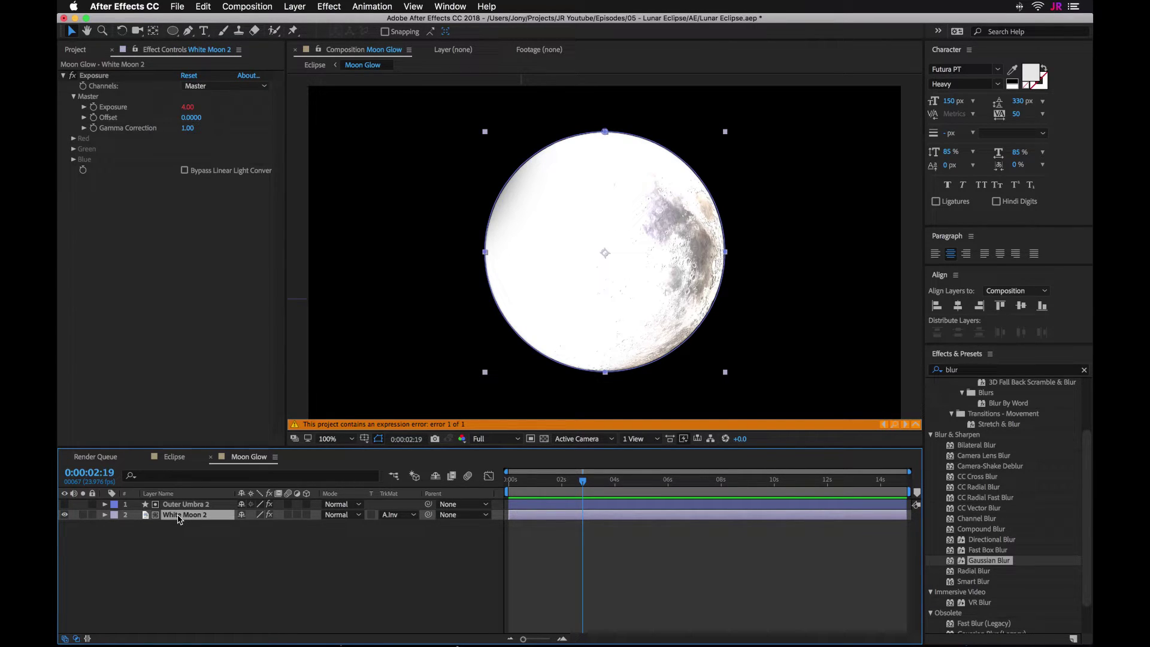
click(120, 309)
key(super+shift+e)
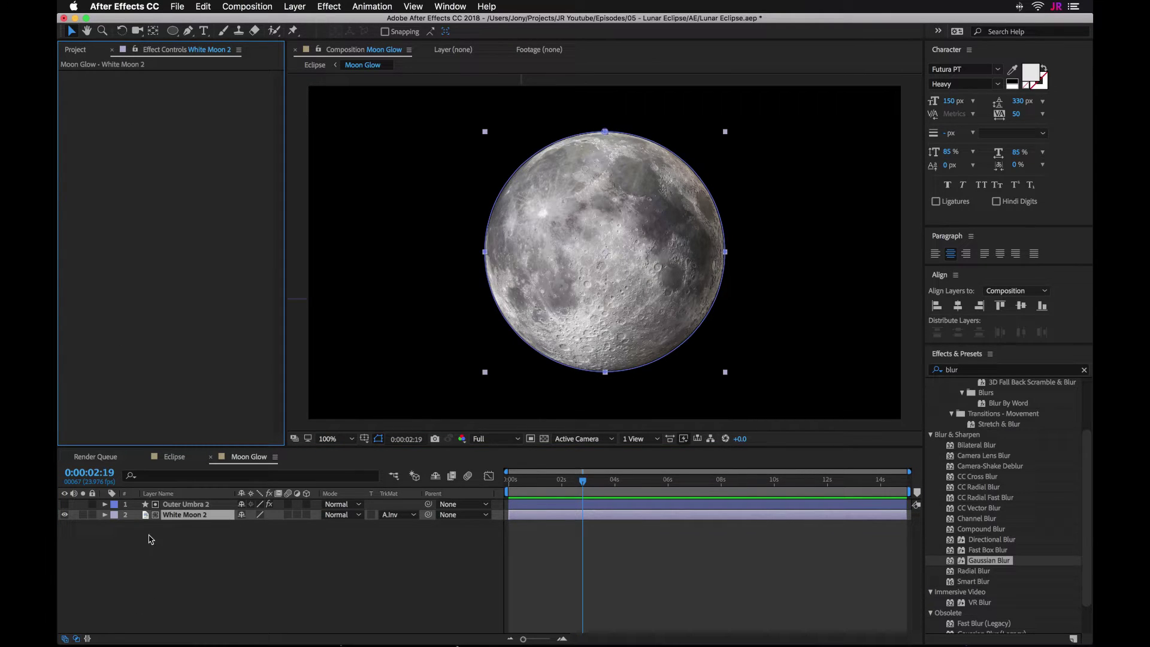
click(183, 505)
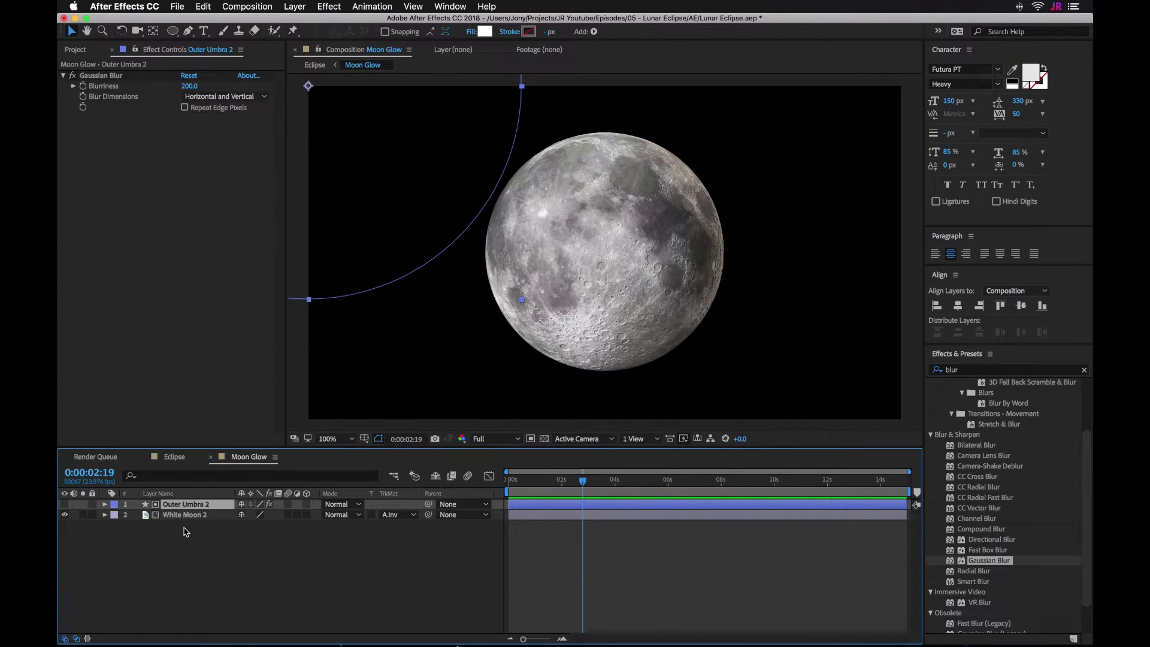
key(space)
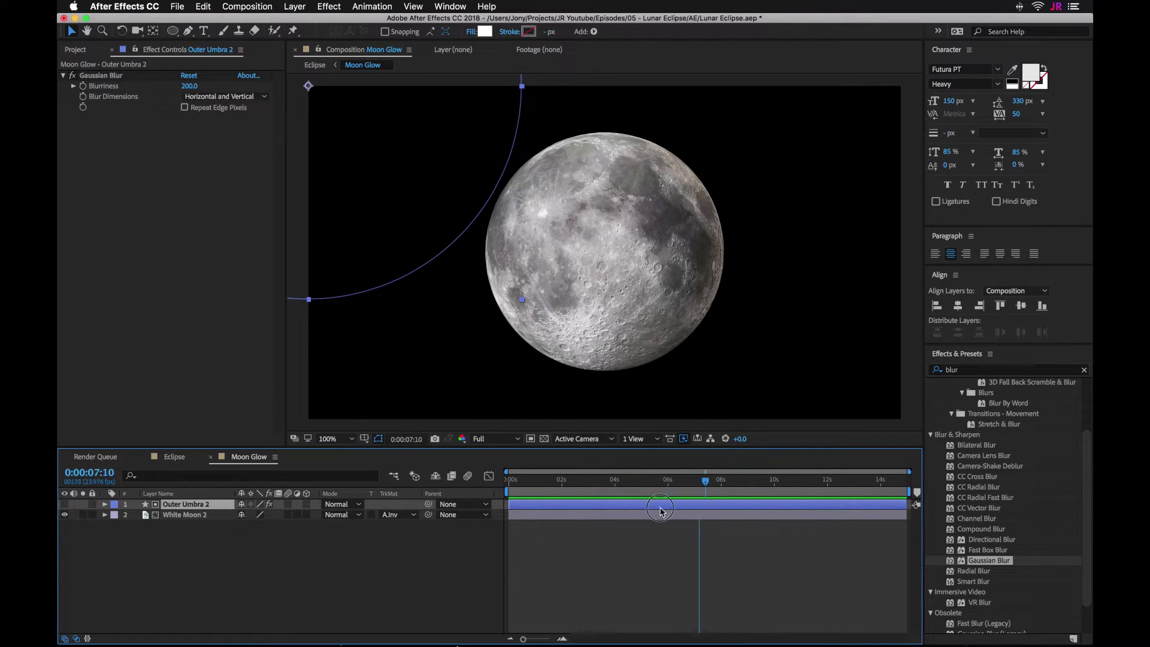
key(space)
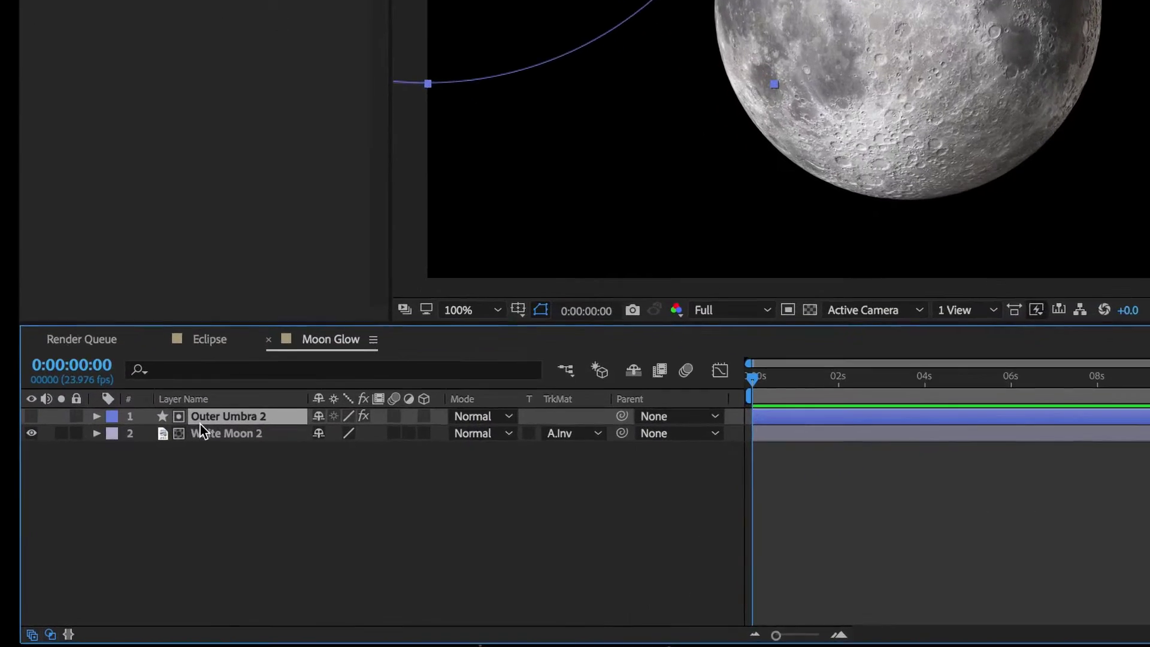
- Give Outer Umbra 2's Position the expression comp("Eclipse").layer("Eclipse Controller").transform.position, then return to Eclipse
key(p)
alt+click(154, 393)
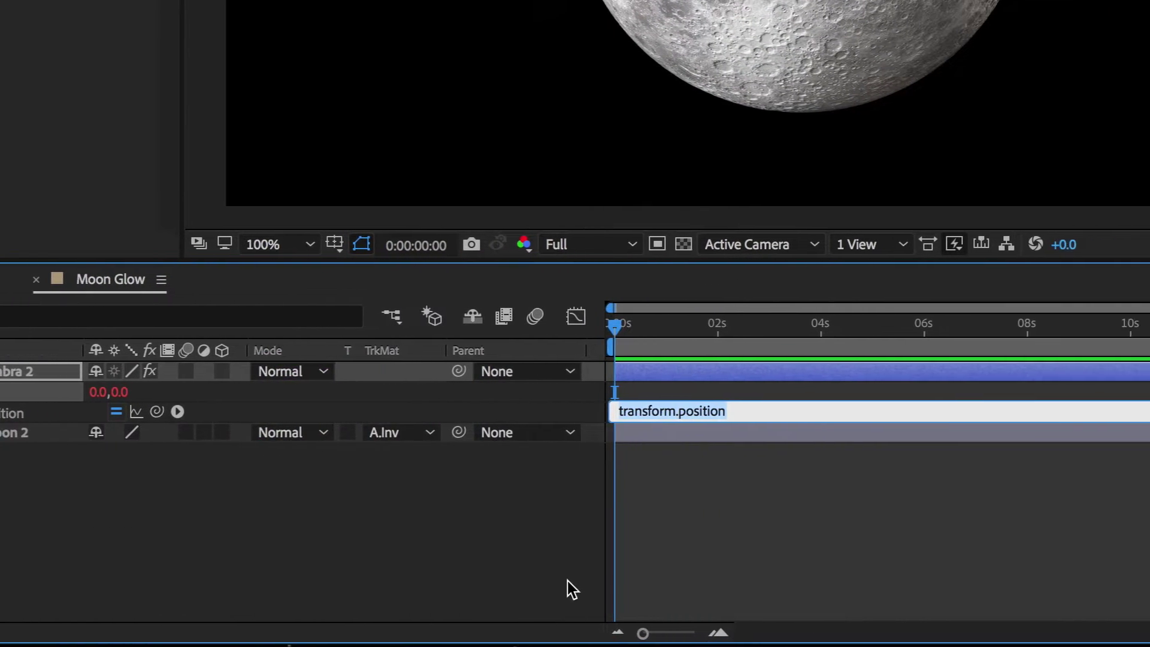
text(comp()
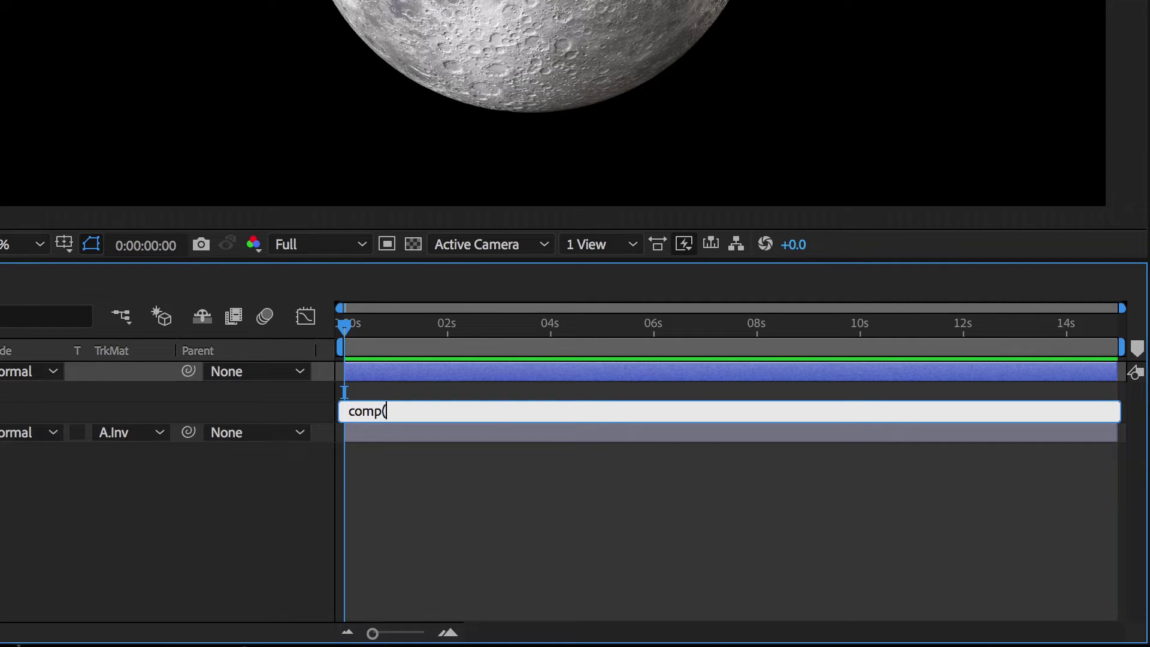
text("Eclipse").layer)
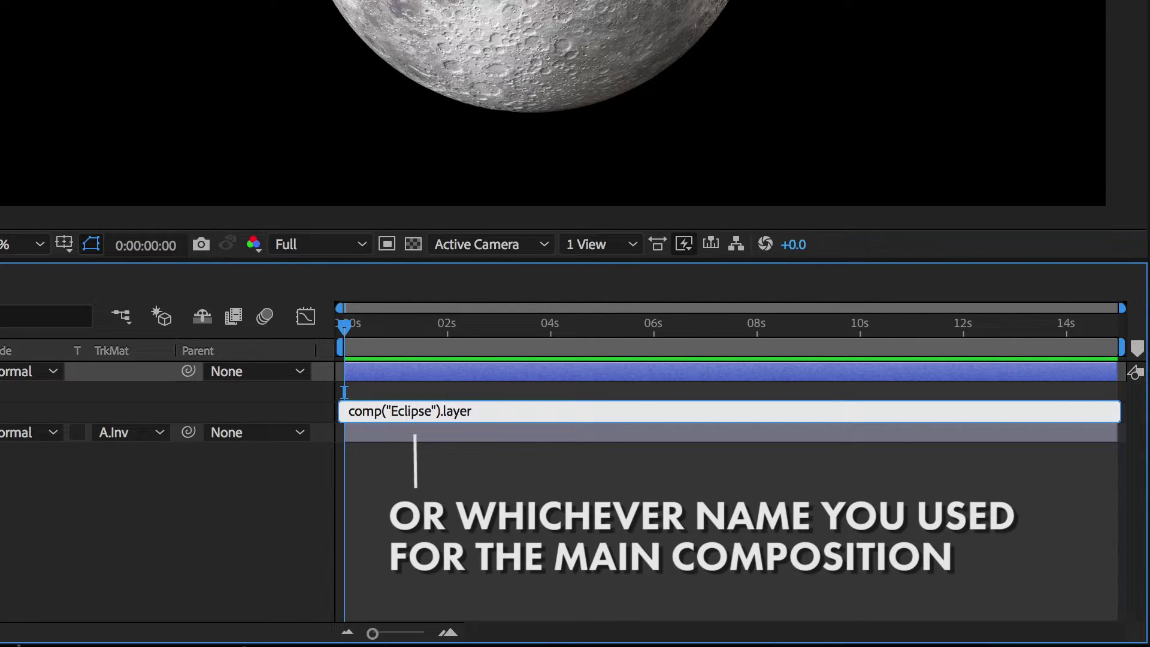
text("E)
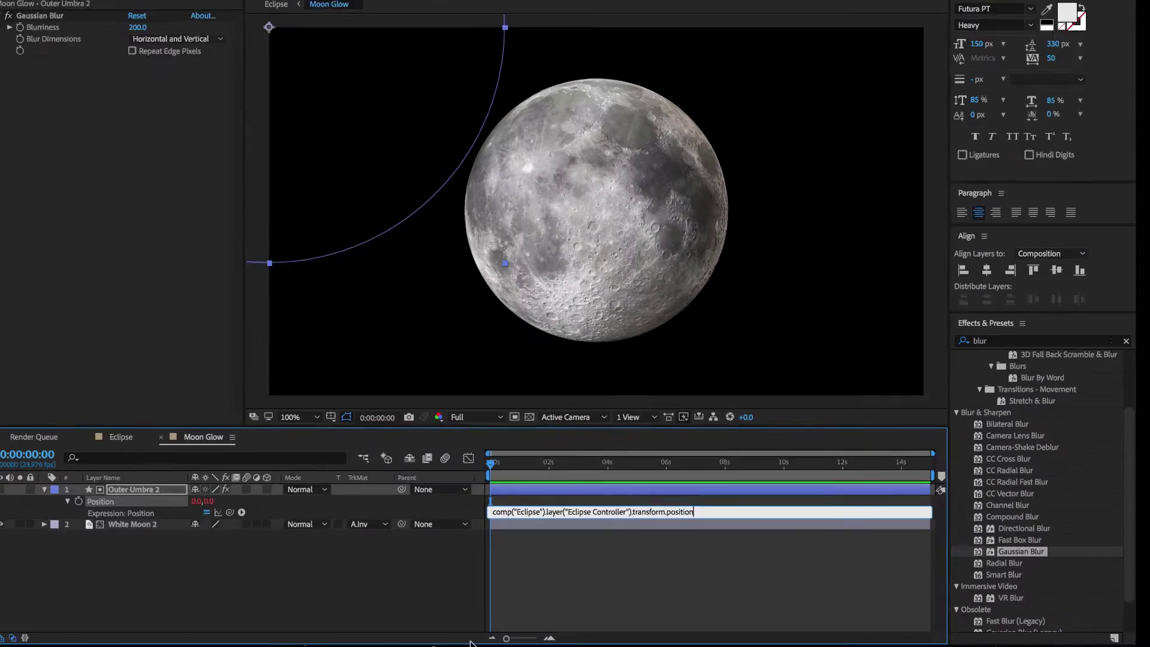
key(KP_Enter)
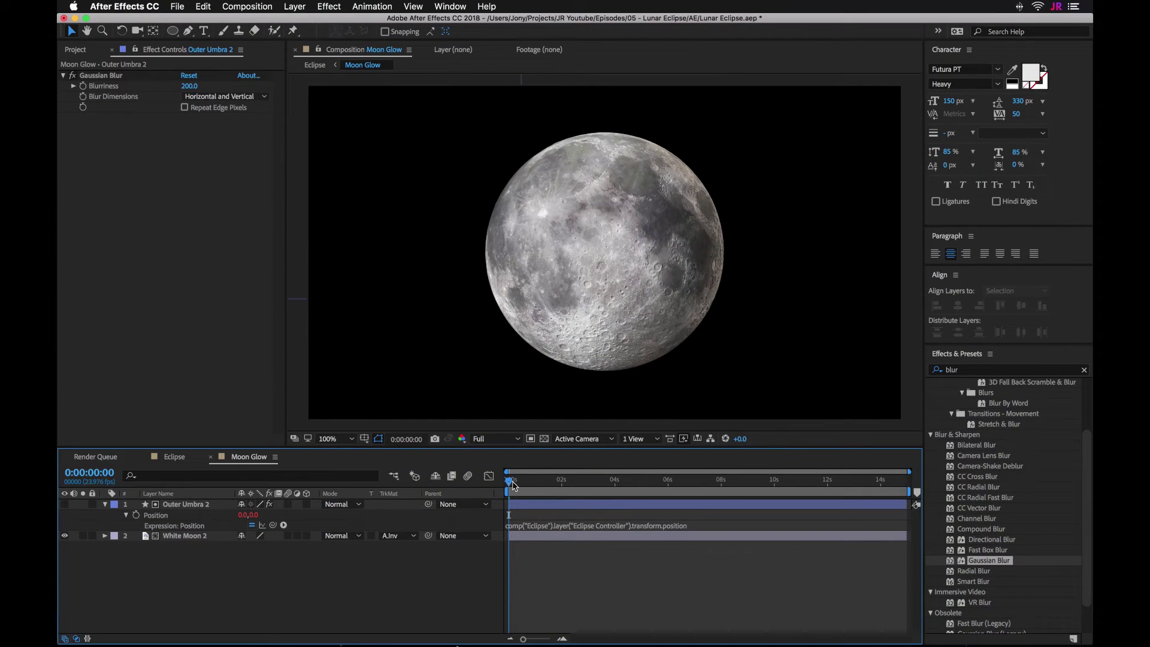
drag(513, 484, 469, 485)
key(super+Down)
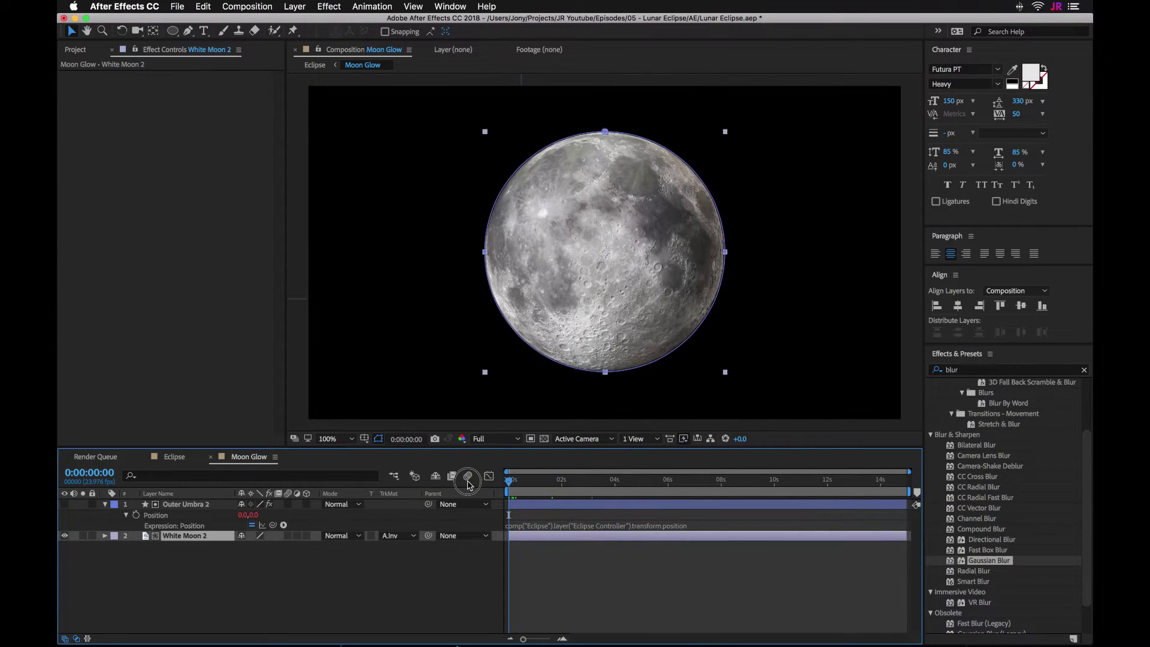
click(175, 457)
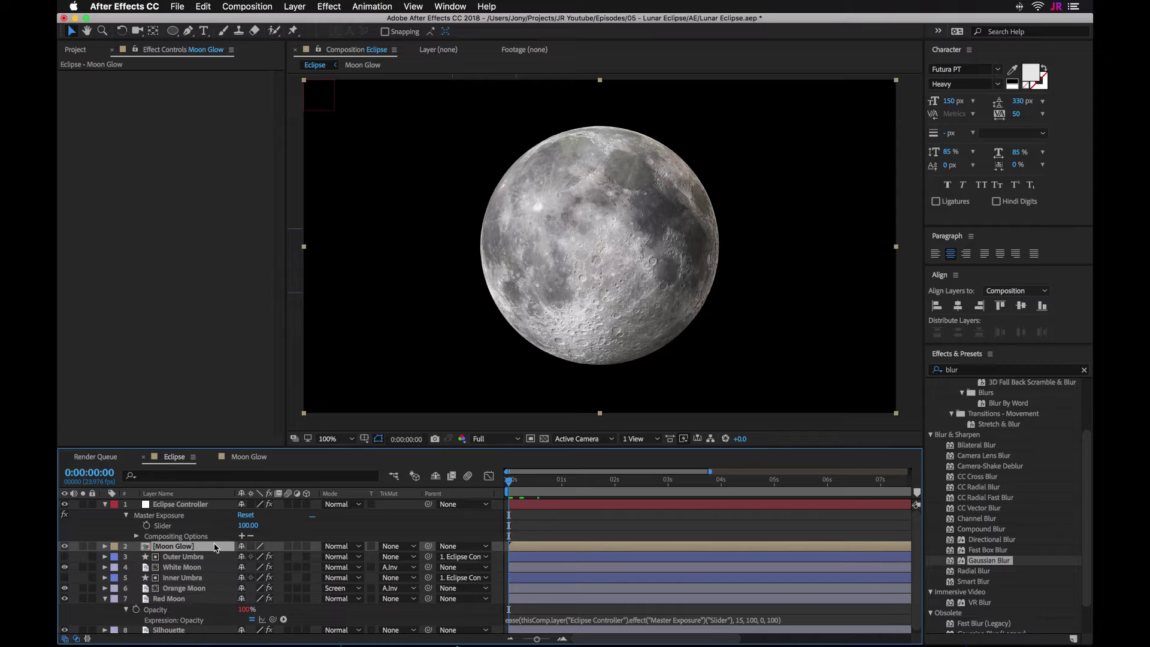
- Set Moon Glow to Add mode and apply Gaussian Blur with Blurriness 200
click(341, 546)
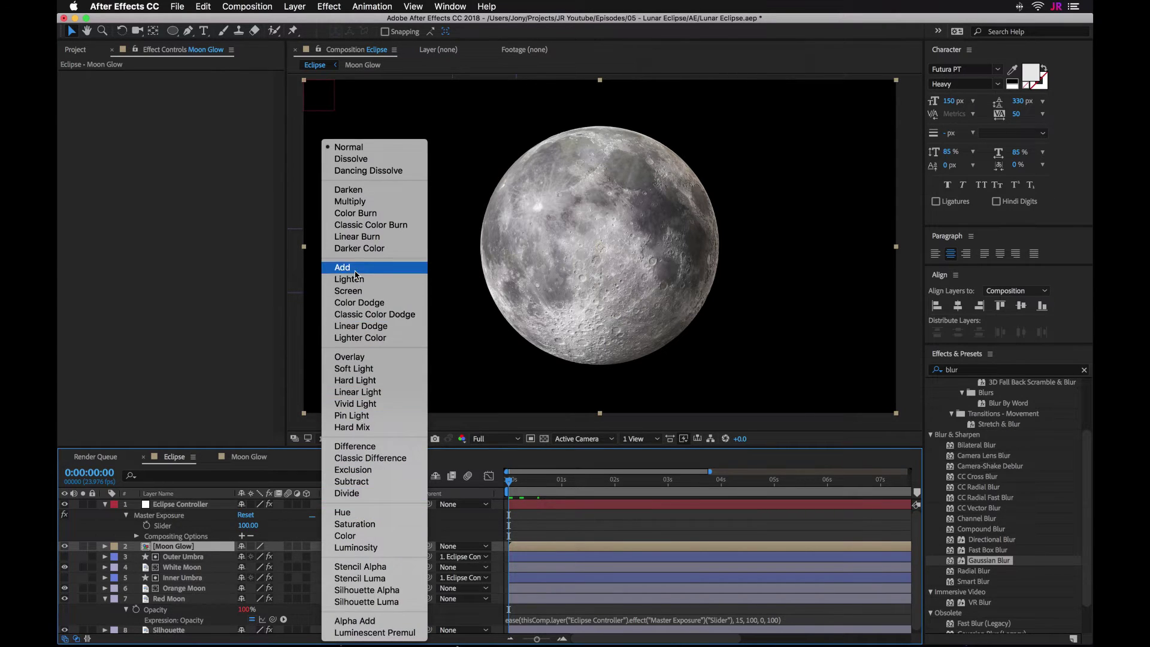
click(342, 265)
drag(508, 480, 649, 480)
click(1012, 369)
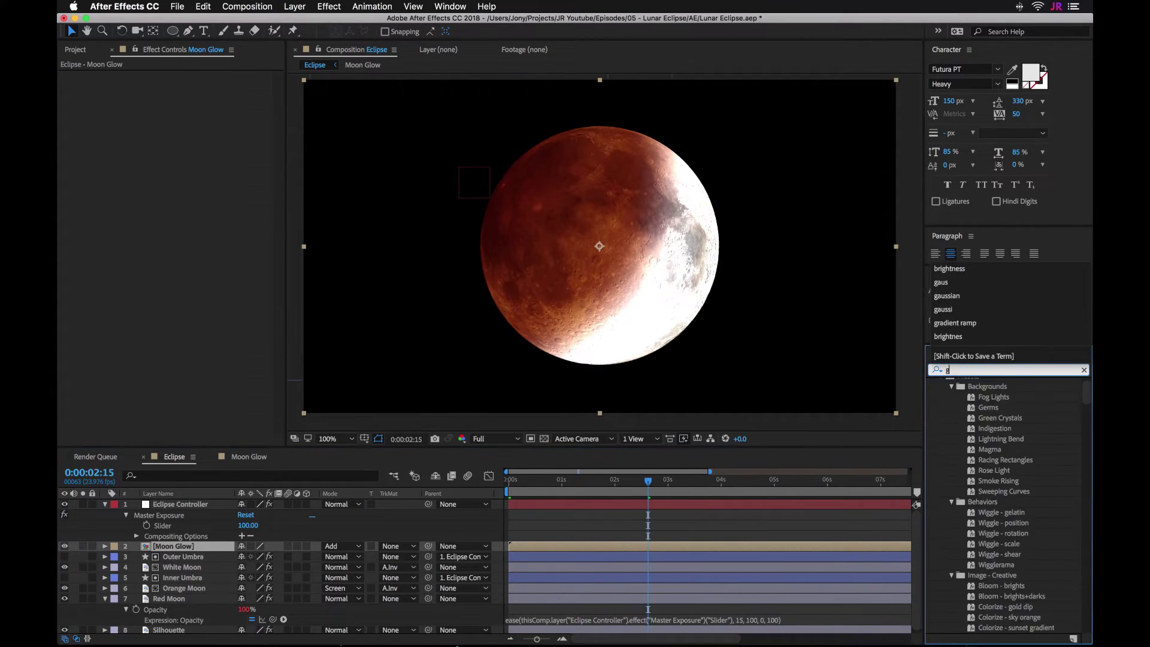
text(gau)
drag(990, 393, 203, 546)
click(191, 87)
text(2)
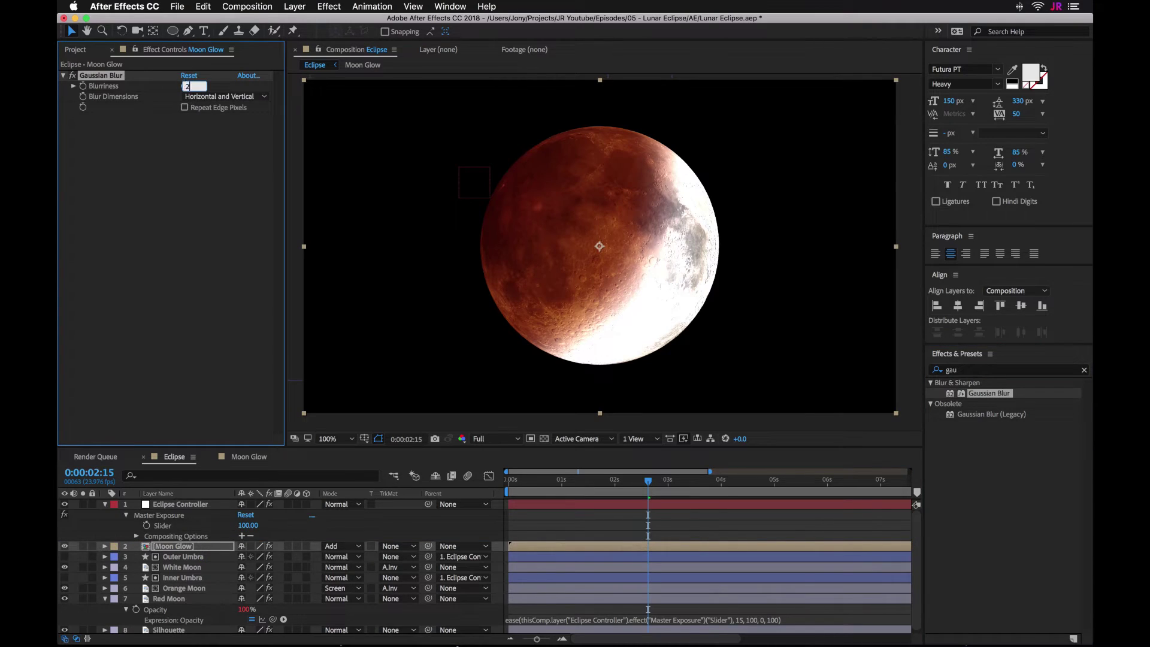
text(00)
key(Return)
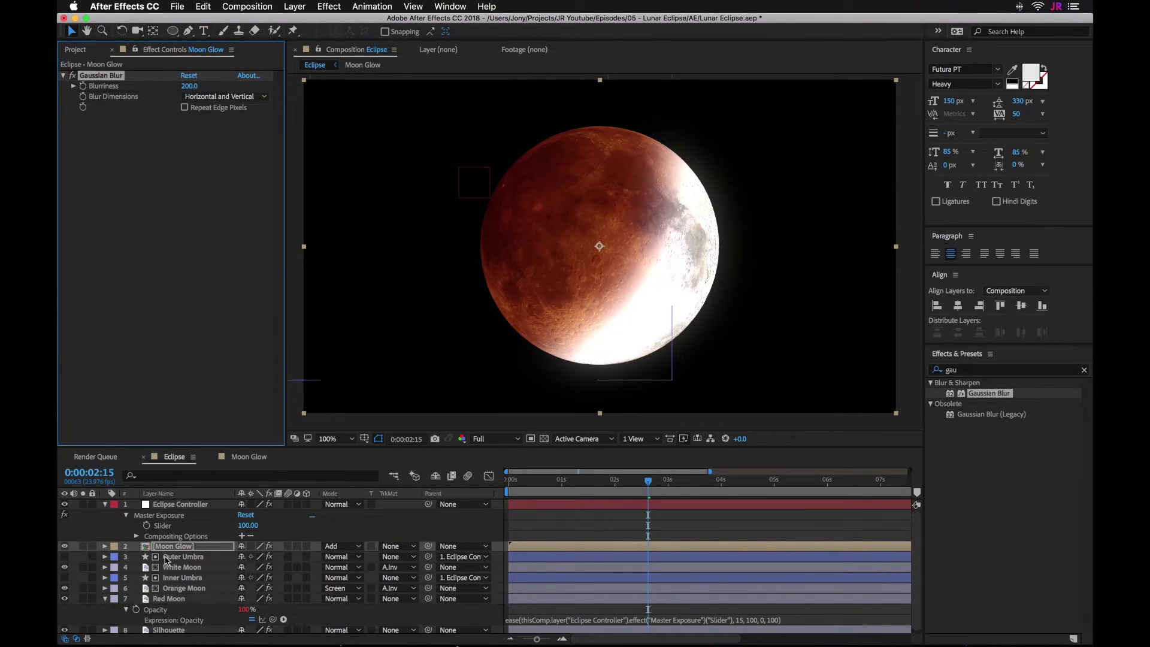
- Solo Moon Glow and apply Levels, lowering Input White to 46 to brighten the glow
click(83, 546)
click(1084, 370)
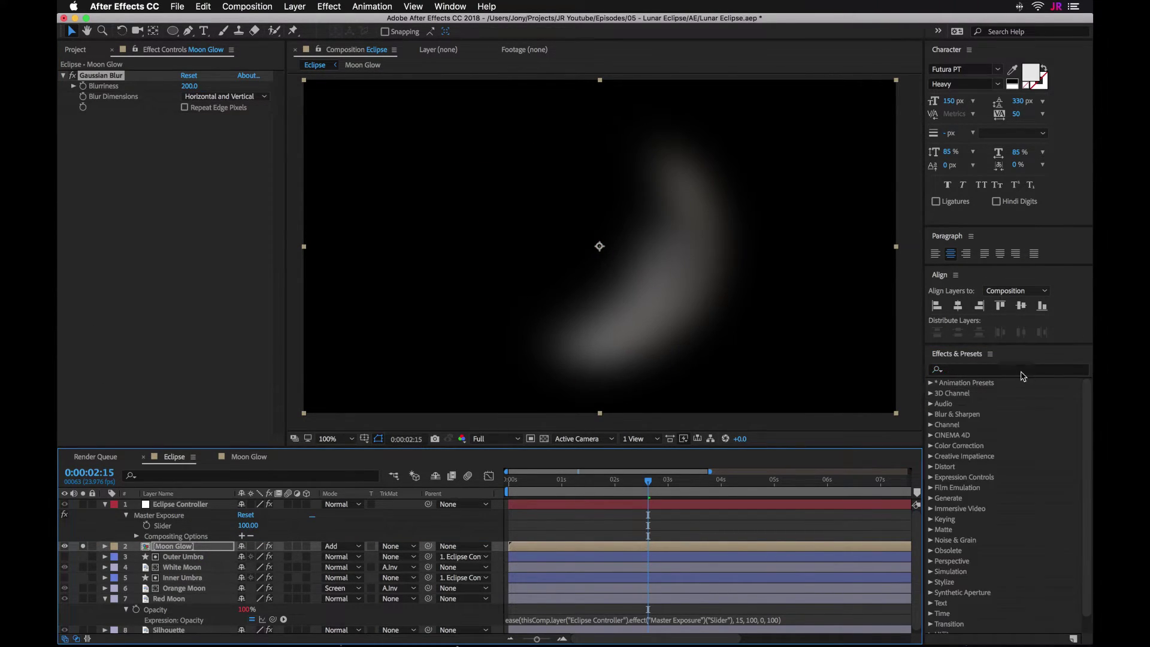
text(levels)
drag(983, 458, 167, 92)
drag(252, 151, 146, 146)
- Add Curves raising the blue channel to tint the glow, then unsolo Moon Glow
click(1084, 370)
text(curves)
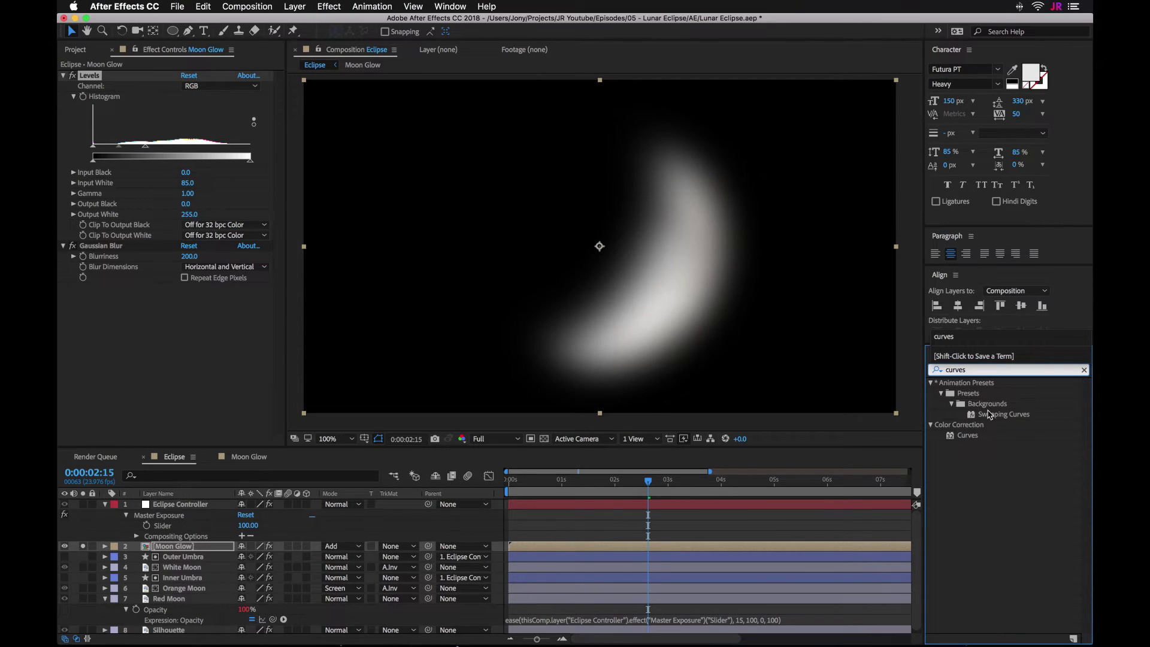
drag(972, 442, 168, 287)
drag(234, 255, 222, 253)
click(221, 211)
click(204, 254)
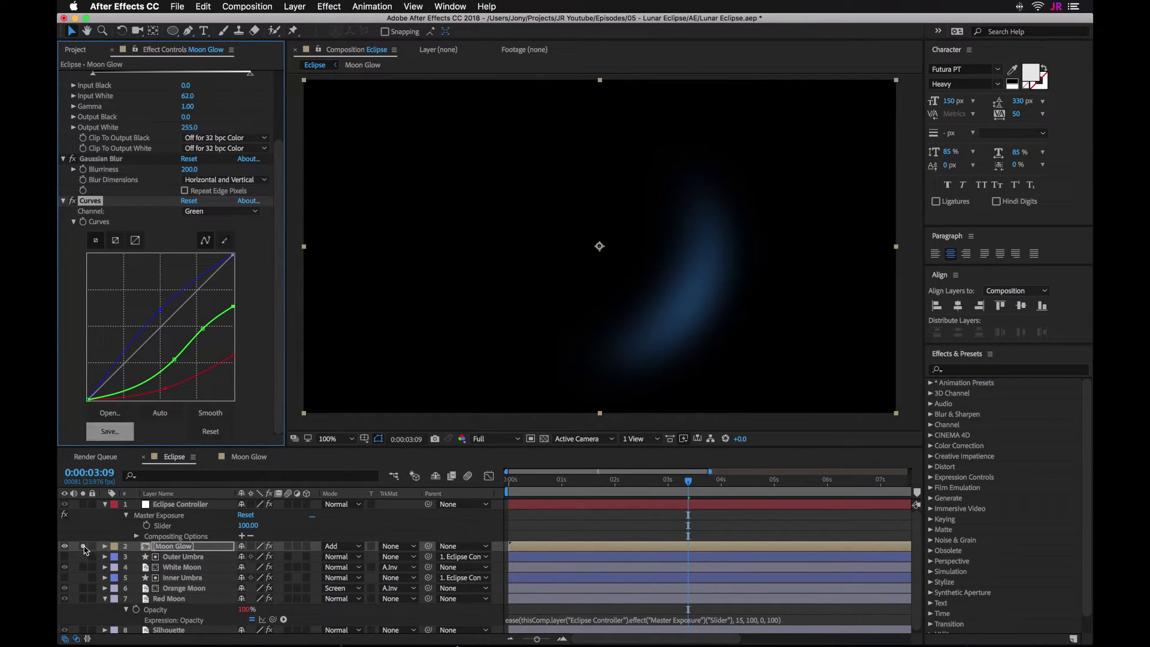
click(83, 547)
scroll(126, 180, up, 3)
- Link Moon Glow's Opacity by expression to the Master Exposure slider
drag(131, 149, 122, 150)
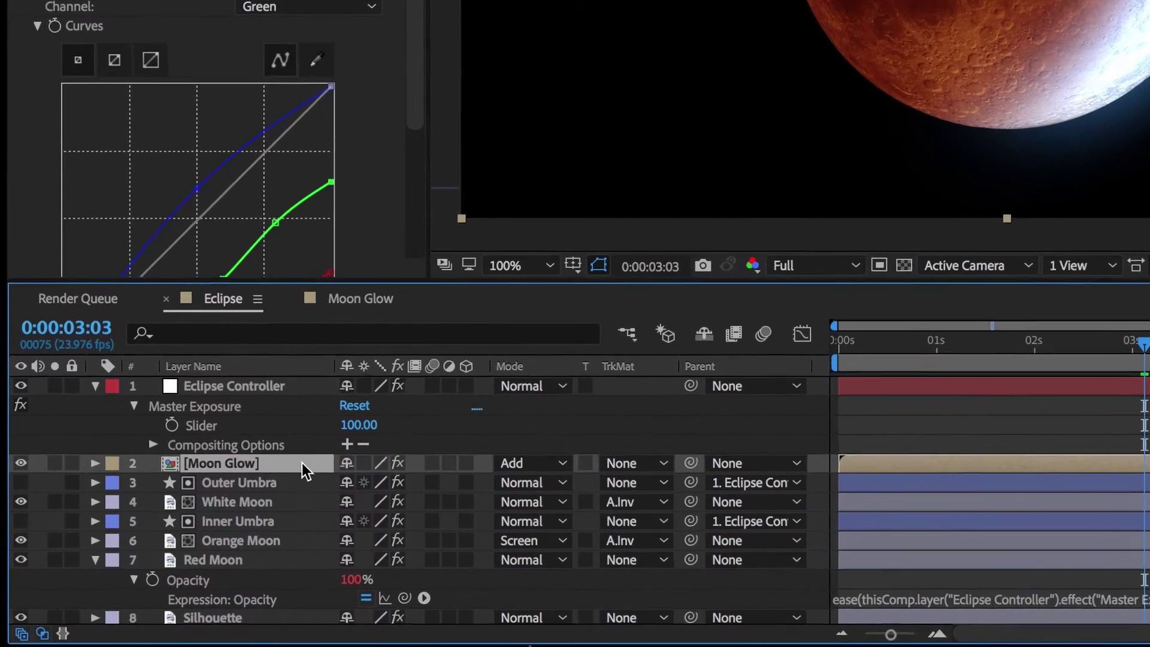
key(t)
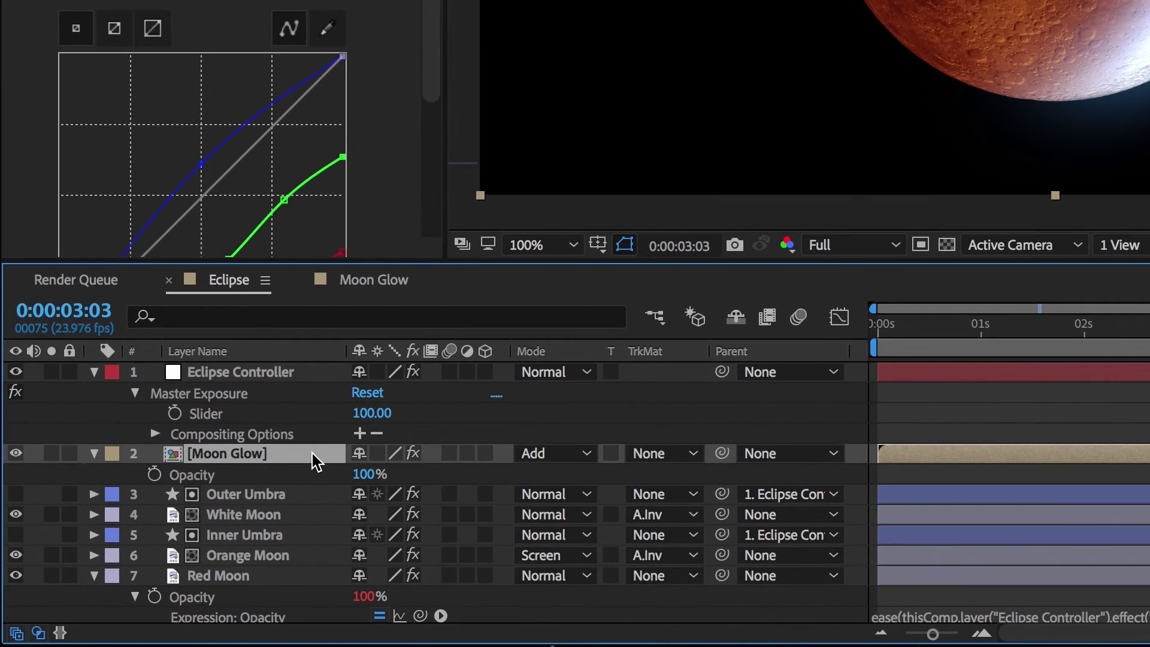
alt+click(154, 475)
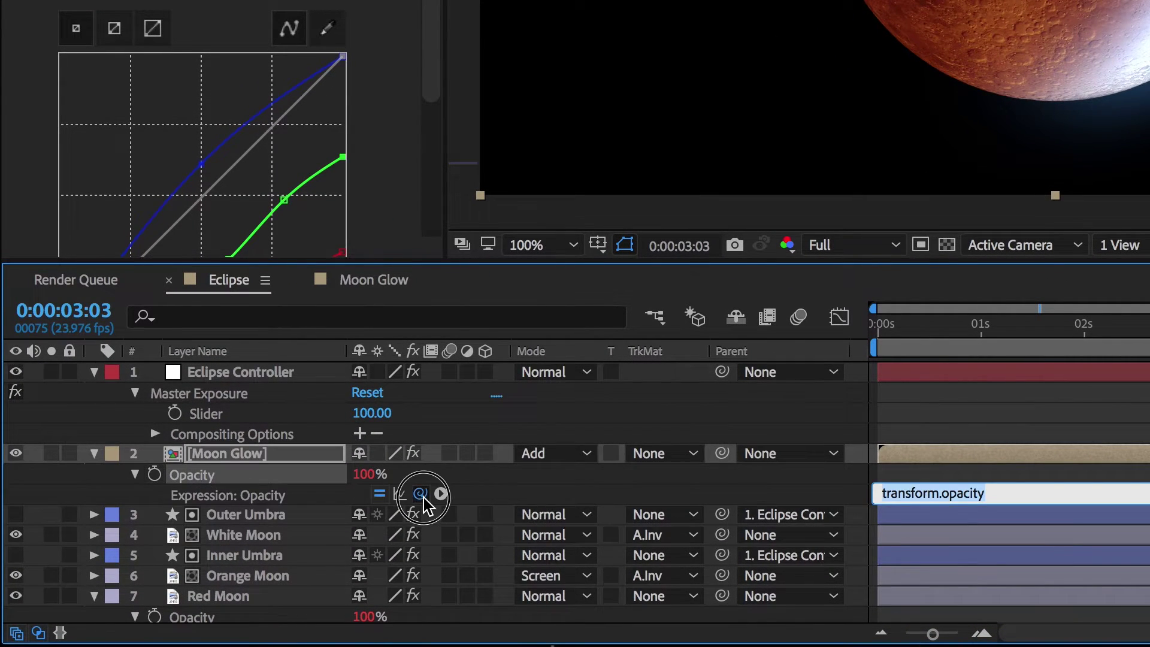
drag(423, 497, 273, 424)
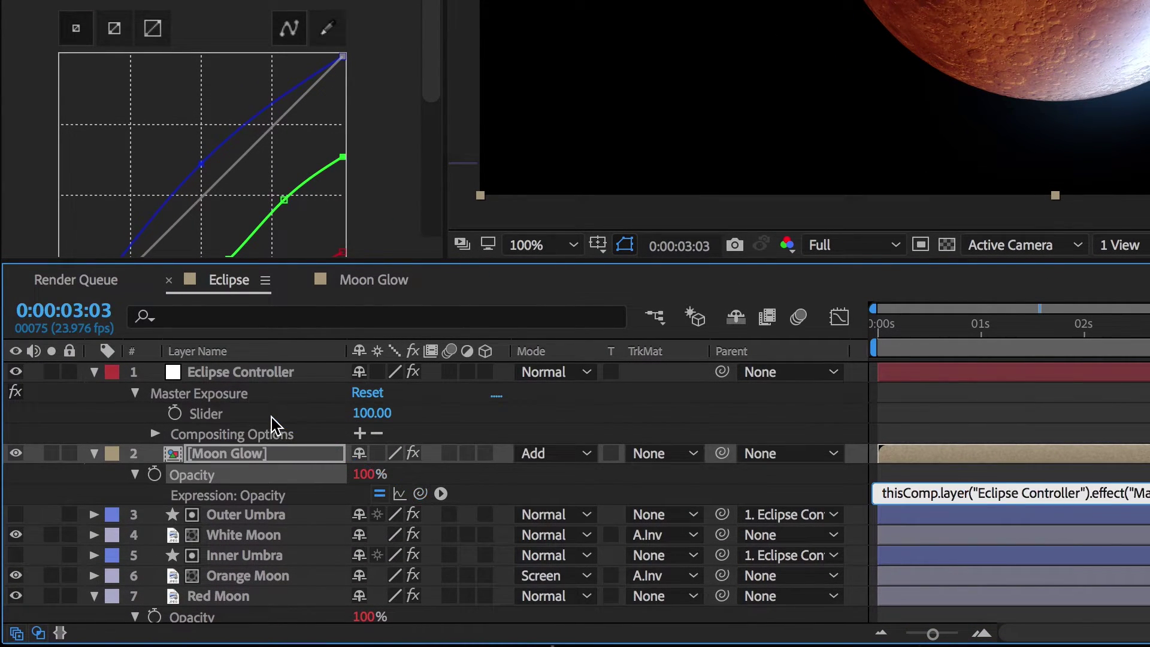
click(254, 452)
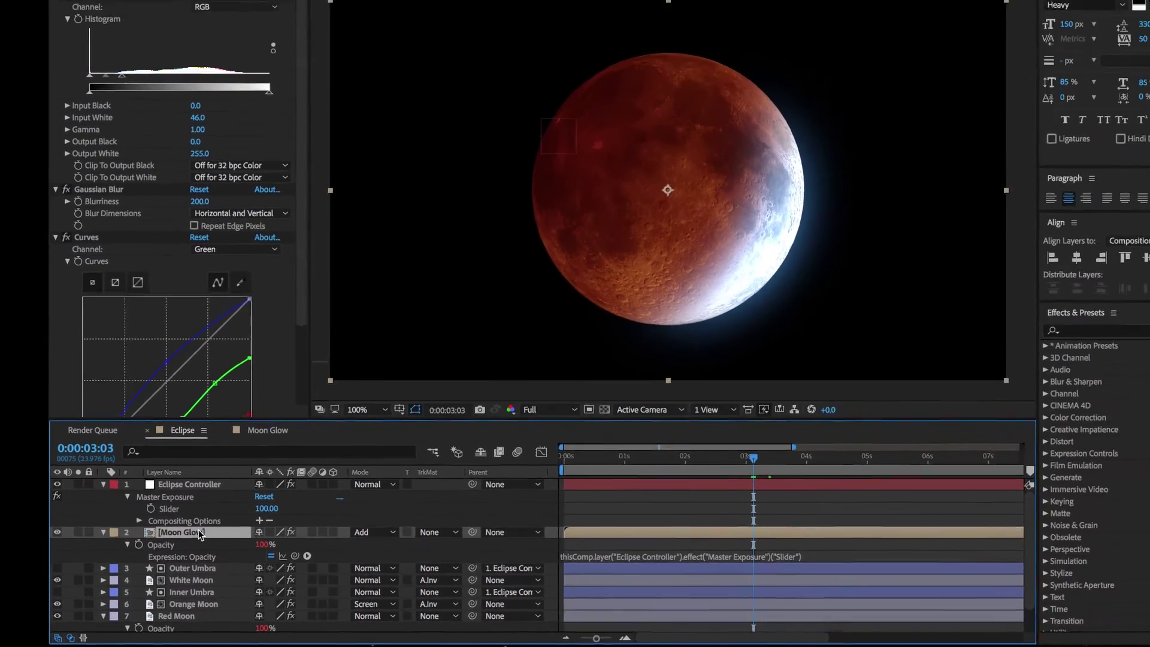
- Duplicate Moon Glow, set the copy to Screen, and give its Directional Blur 30° direction and length 500
key(super+d)
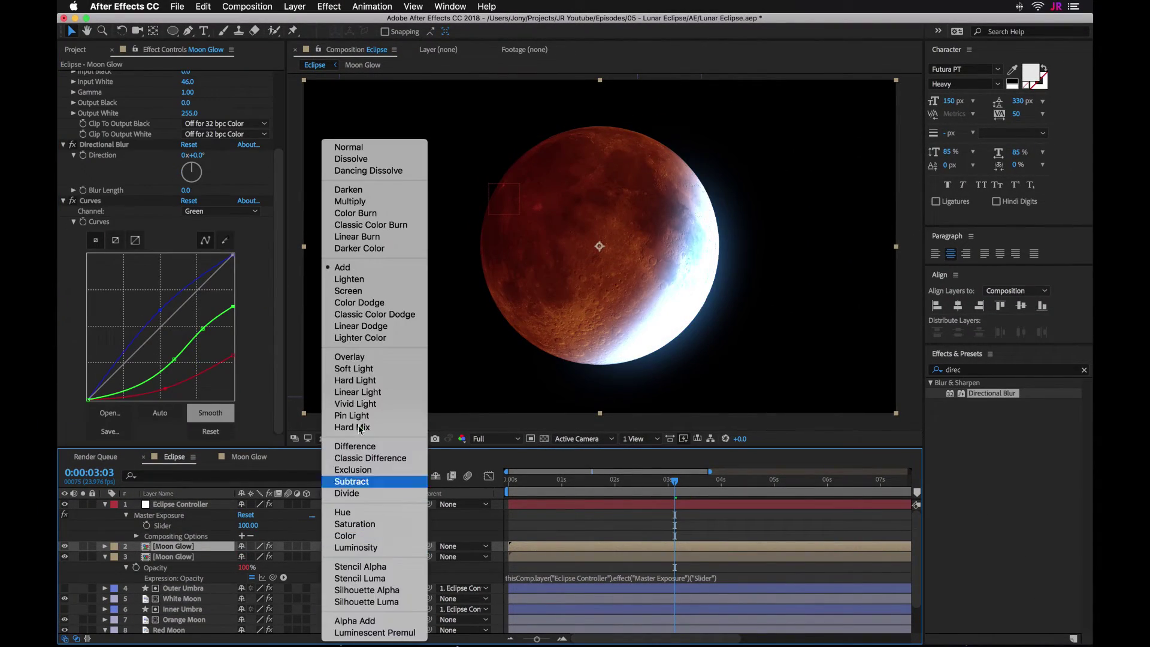
click(341, 546)
click(358, 290)
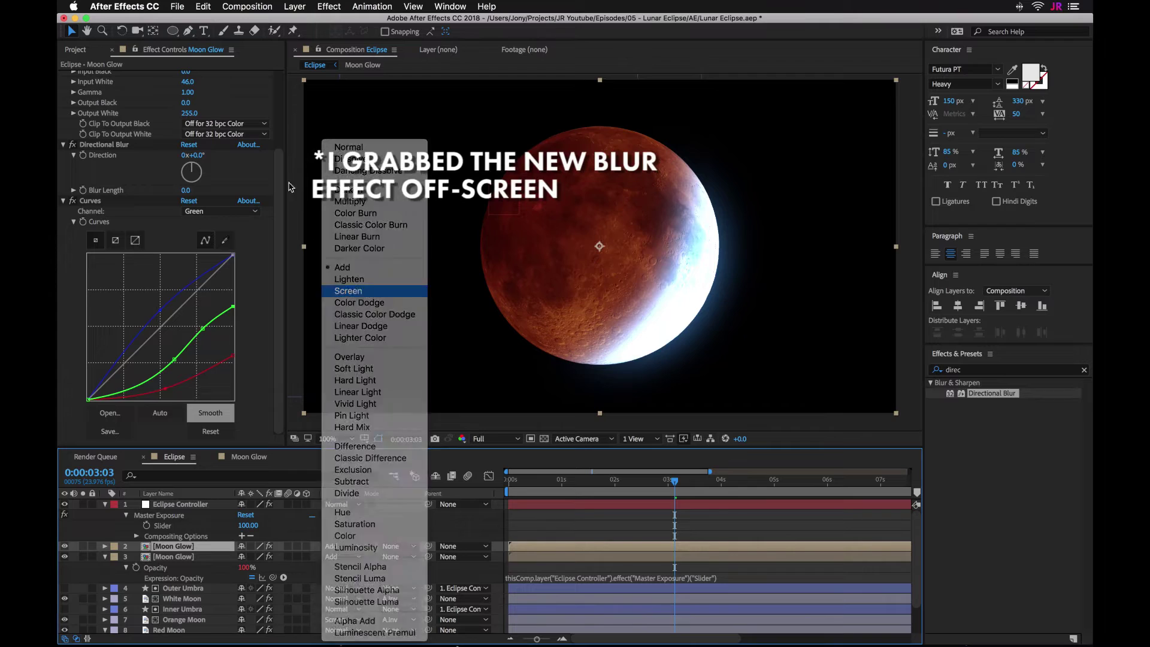
click(129, 145)
click(200, 156)
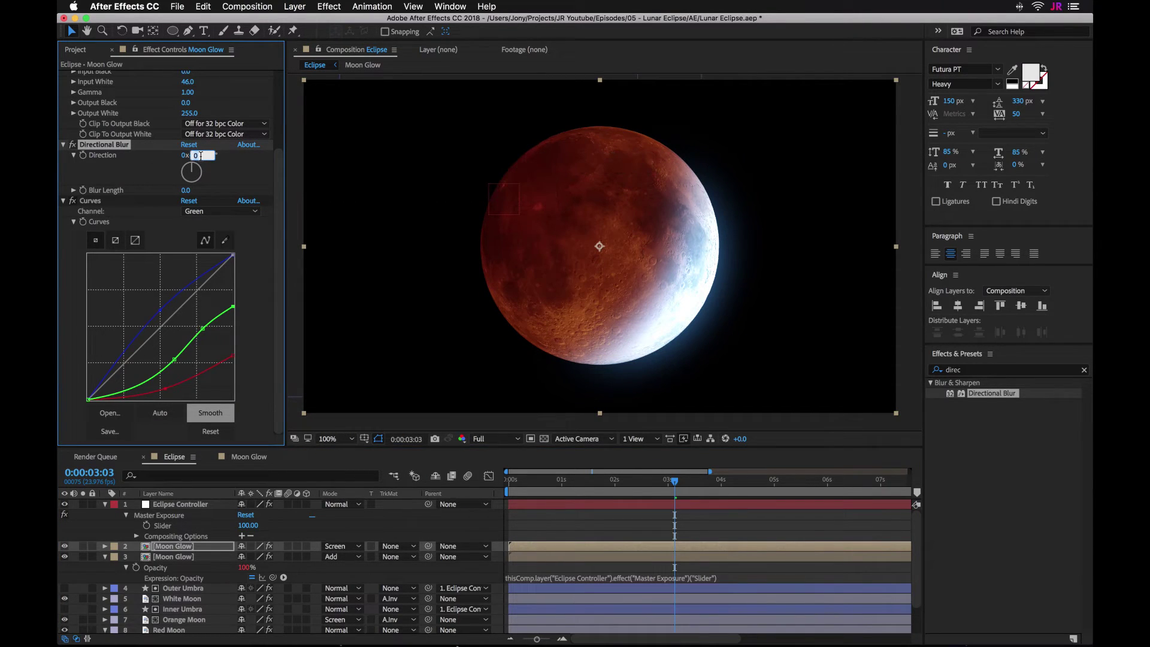
text(30)
key(Return)
text(500)
key(Return)
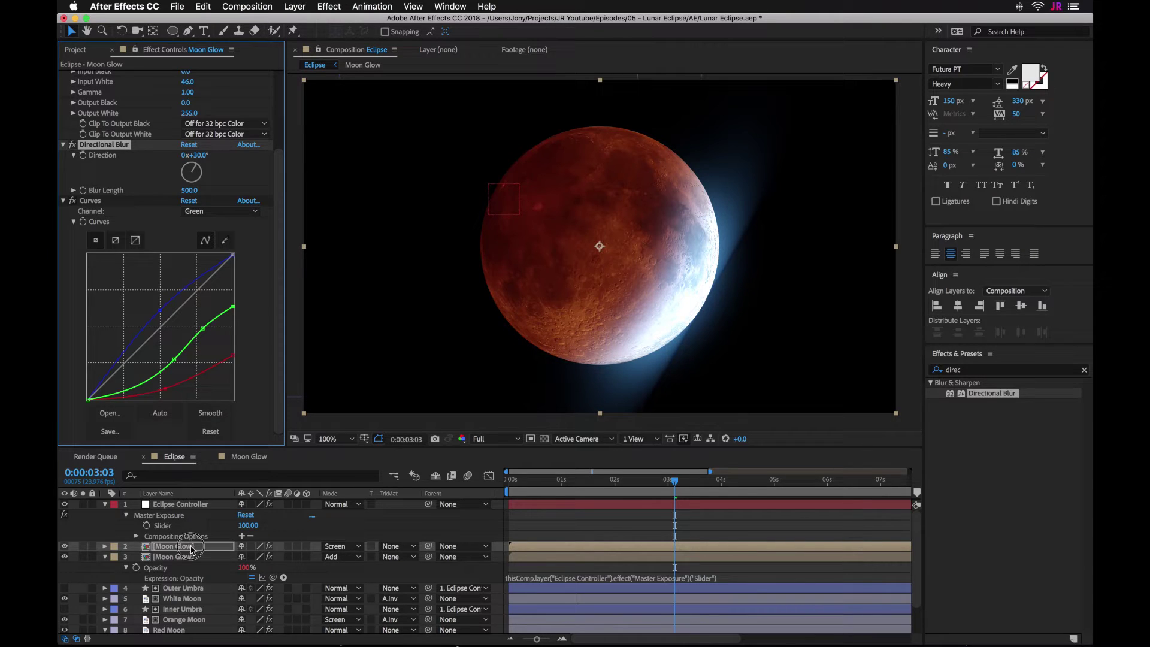
- Duplicate the glow layer again and turn its Directional Blur direction to 90°
click(192, 549)
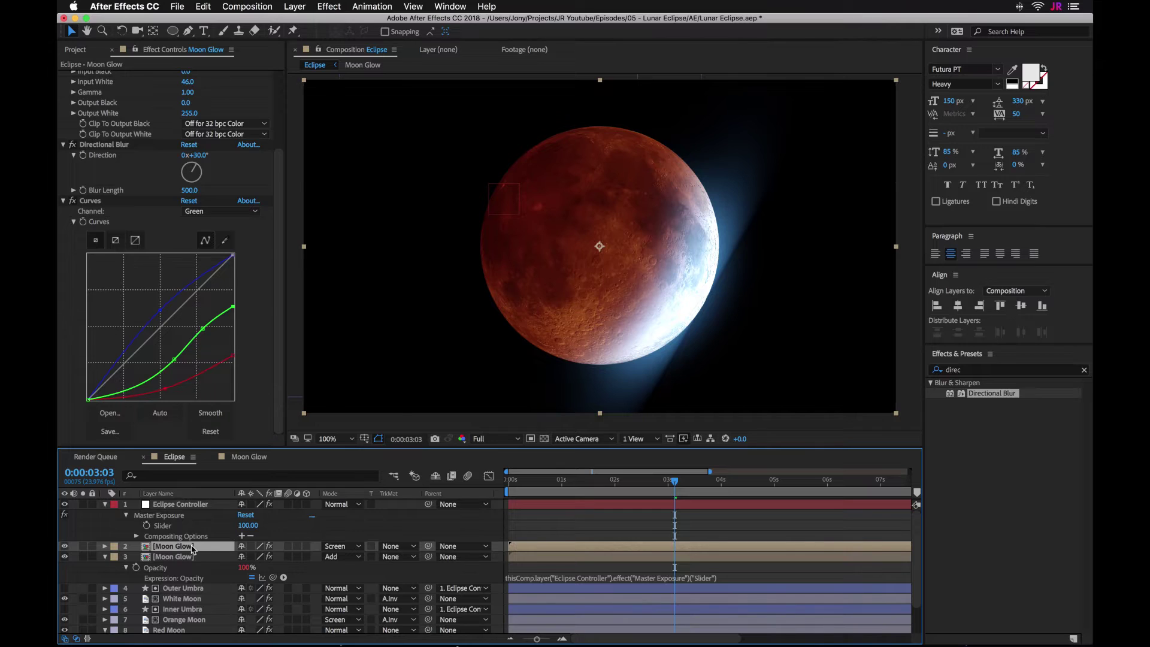
key(super+d)
click(207, 273)
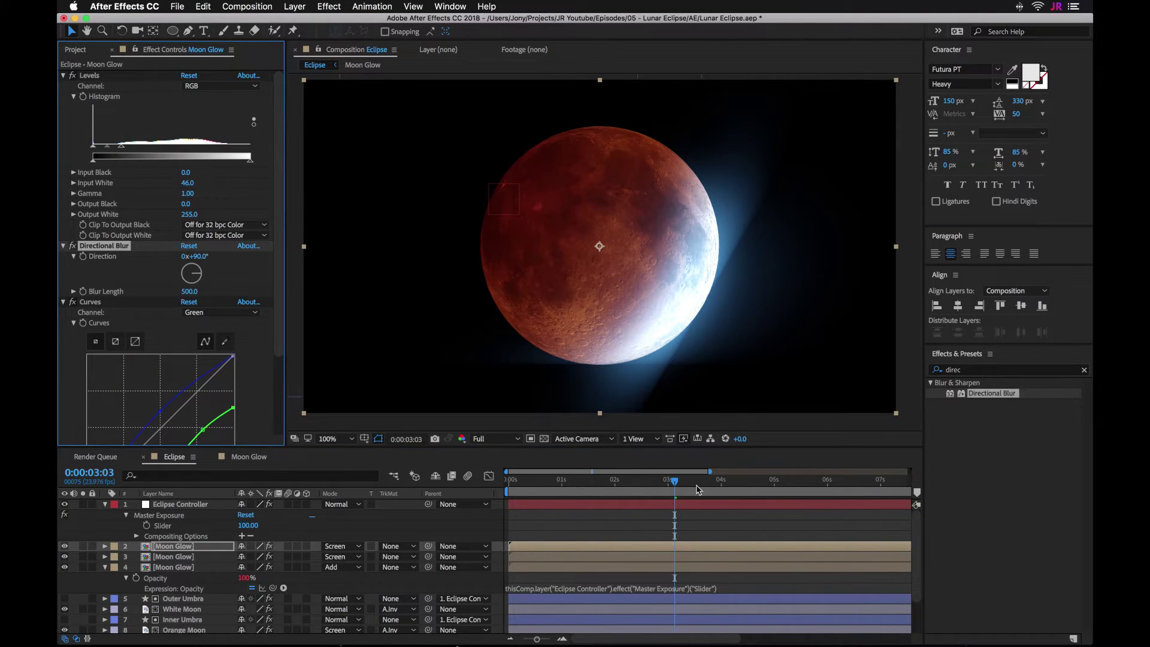
drag(674, 481, 834, 503)
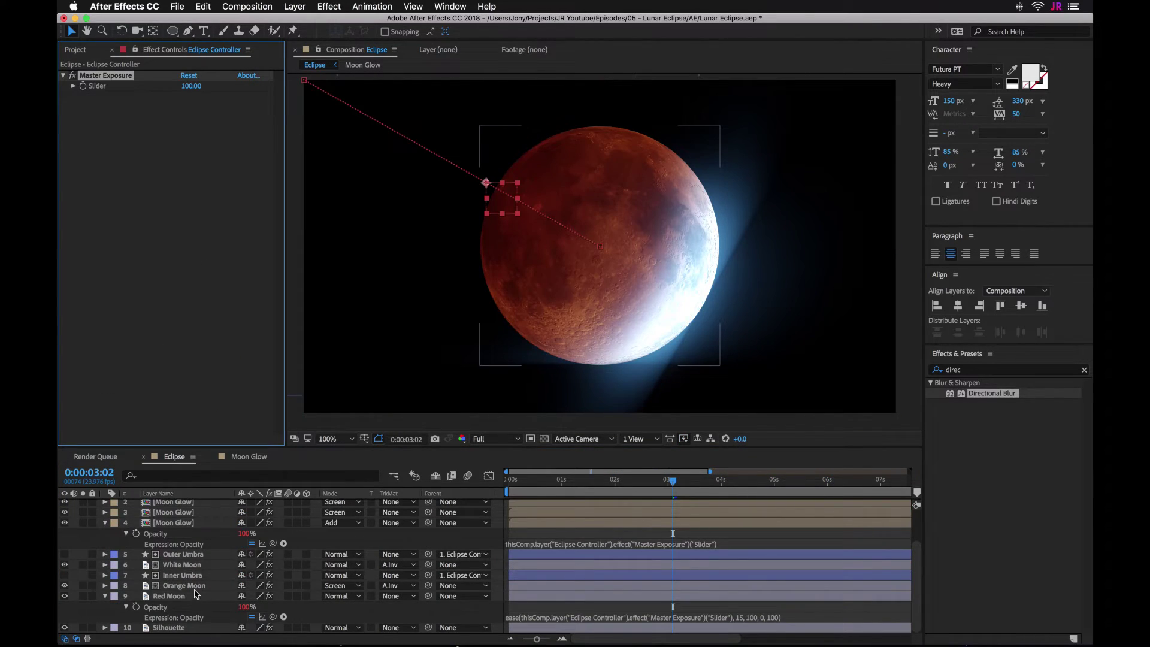
- Duplicate Orange Moon as Orange Moon 2, place it below the Moon Glow layers, with no track matte
click(191, 586)
key(ctrl+d)
drag(191, 586, 203, 503)
key(Return)
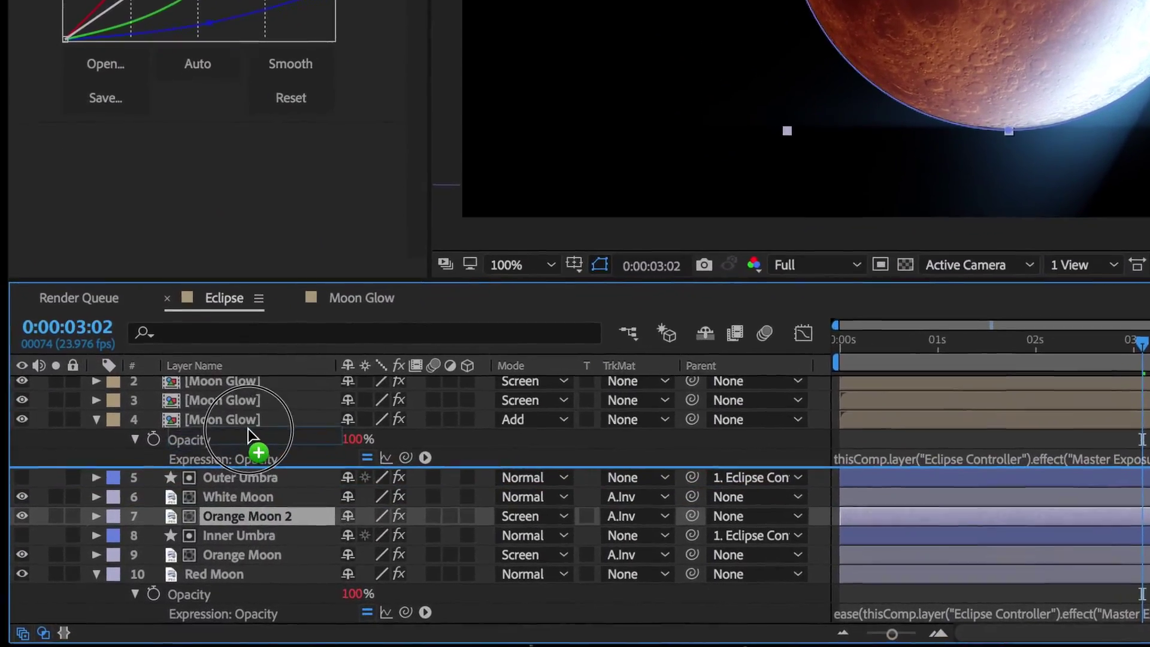
drag(249, 429, 249, 437)
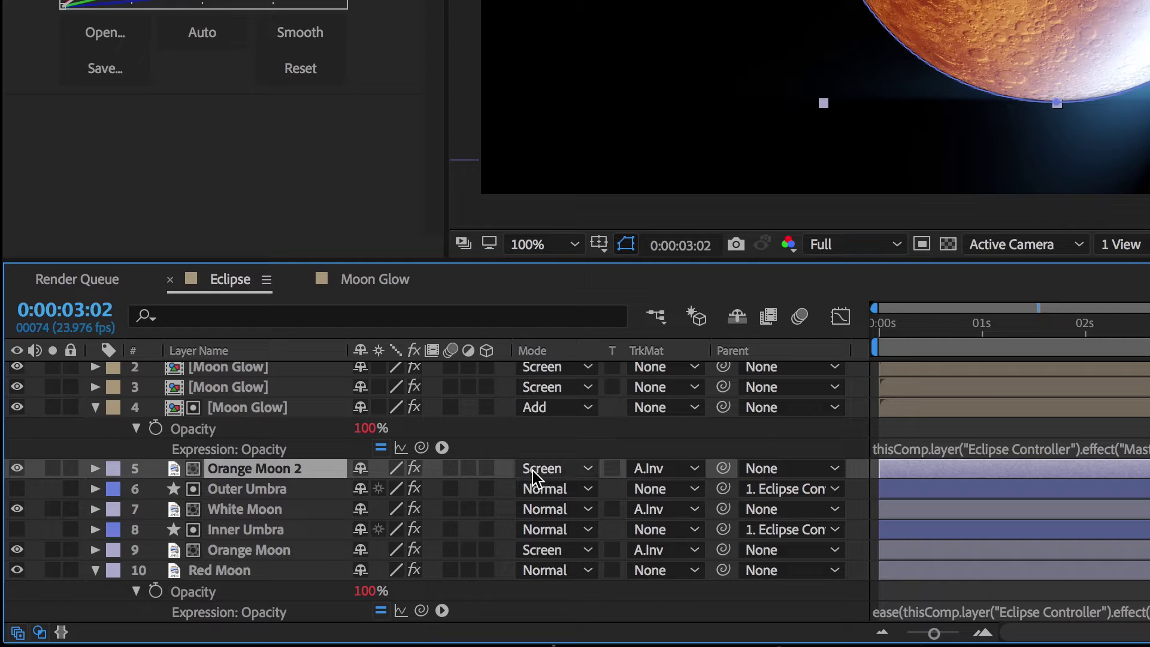
click(659, 468)
click(706, 492)
- Give Orange Moon 2 Brightness 150 and rework its Curves, straightening blue and adjusting RGB and Red
click(247, 87)
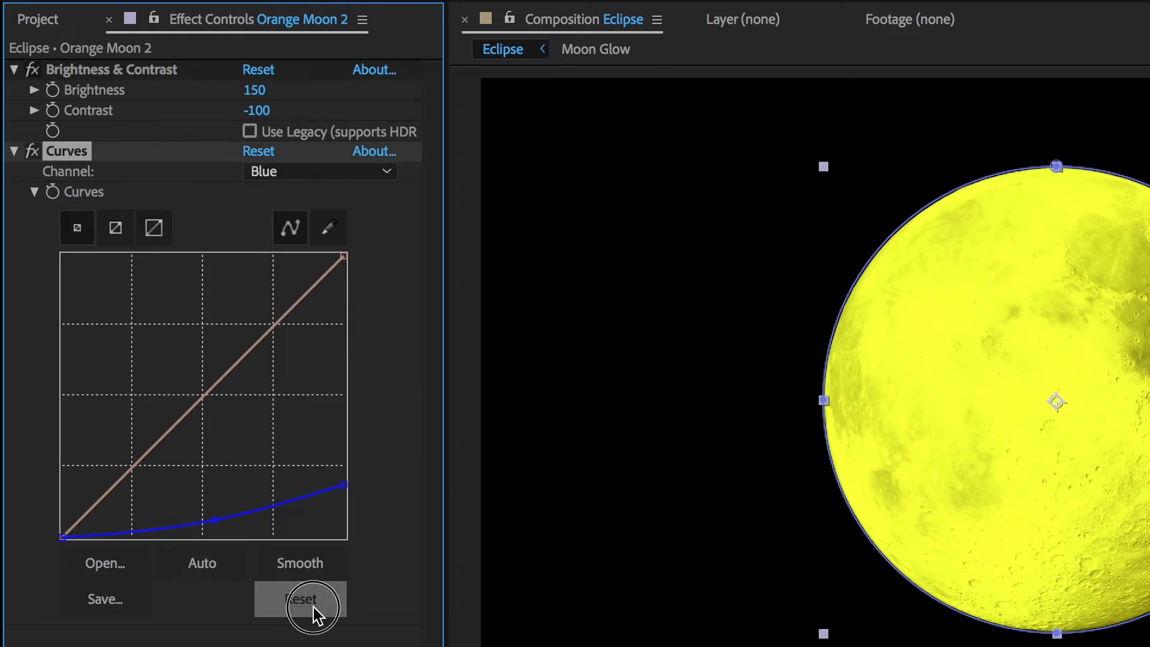
click(300, 600)
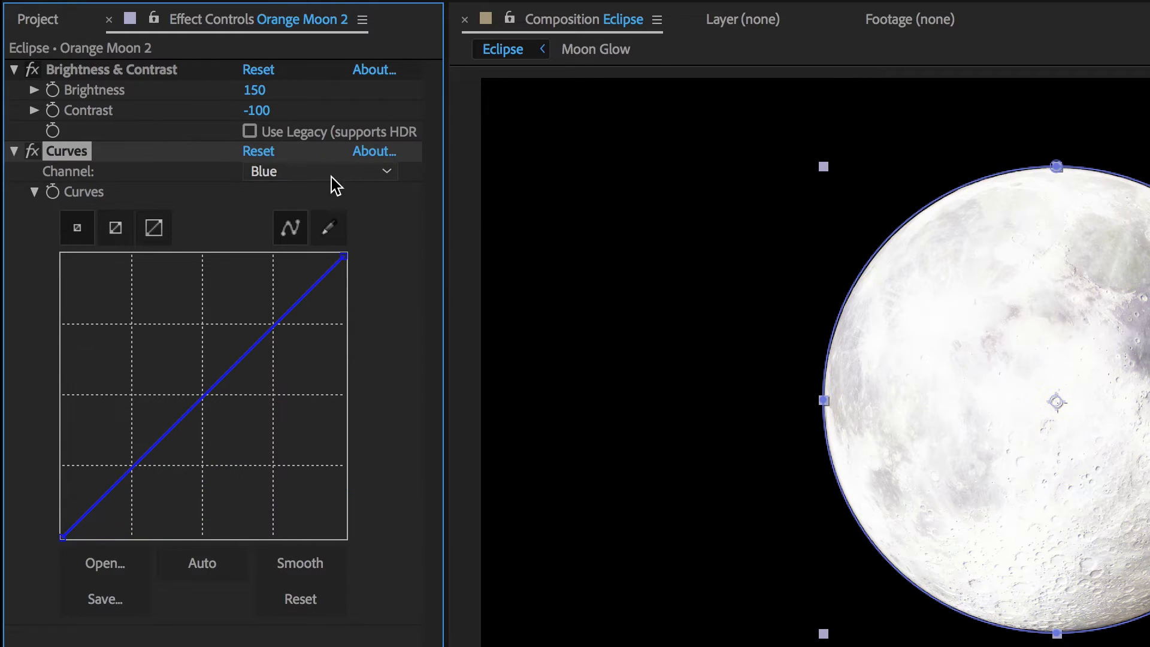
click(324, 171)
click(288, 193)
click(336, 172)
click(288, 220)
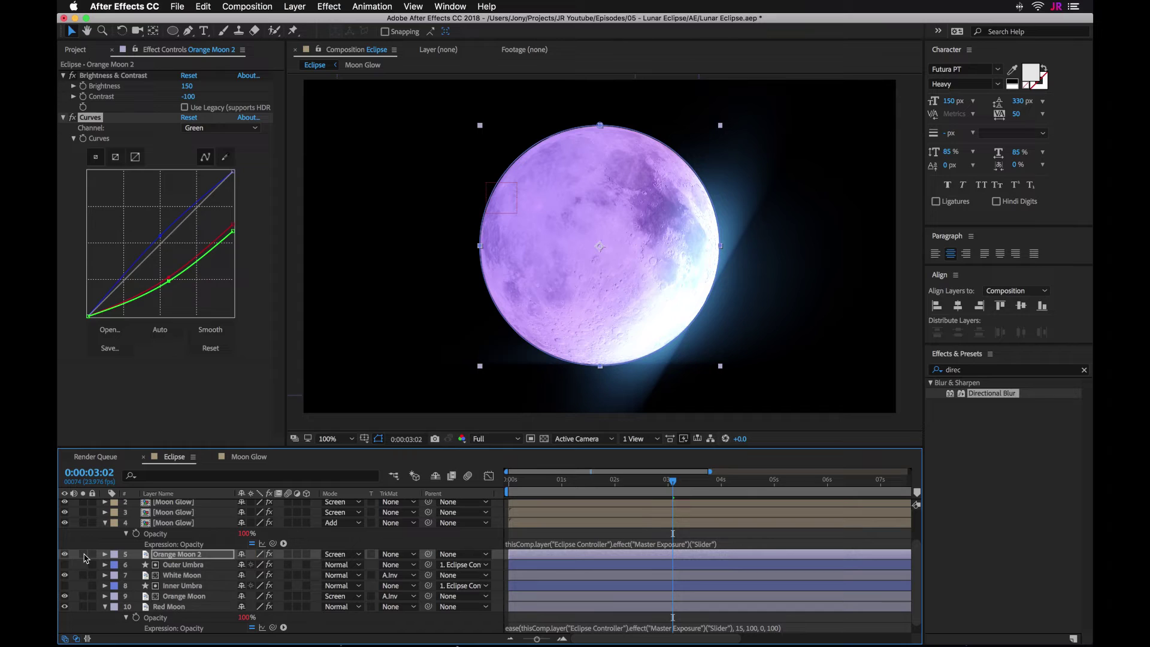
- Duplicate the Outer and Inner Umbra layers and move the copies above Orange Moon 2
click(84, 555)
click(183, 564)
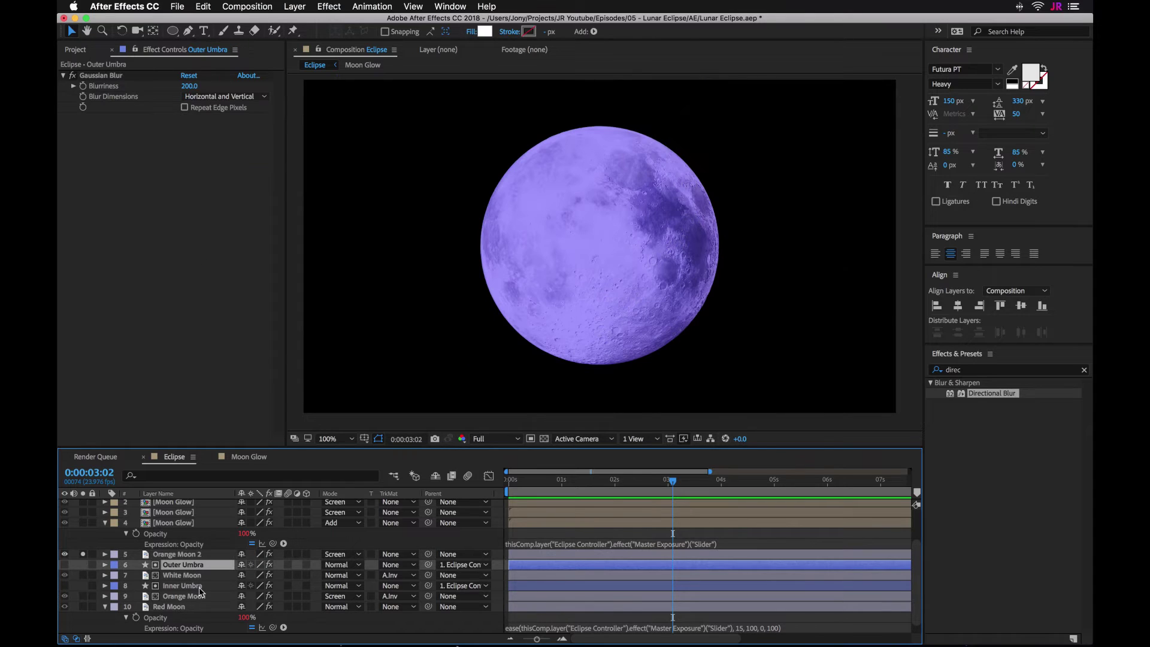
super+click(183, 586)
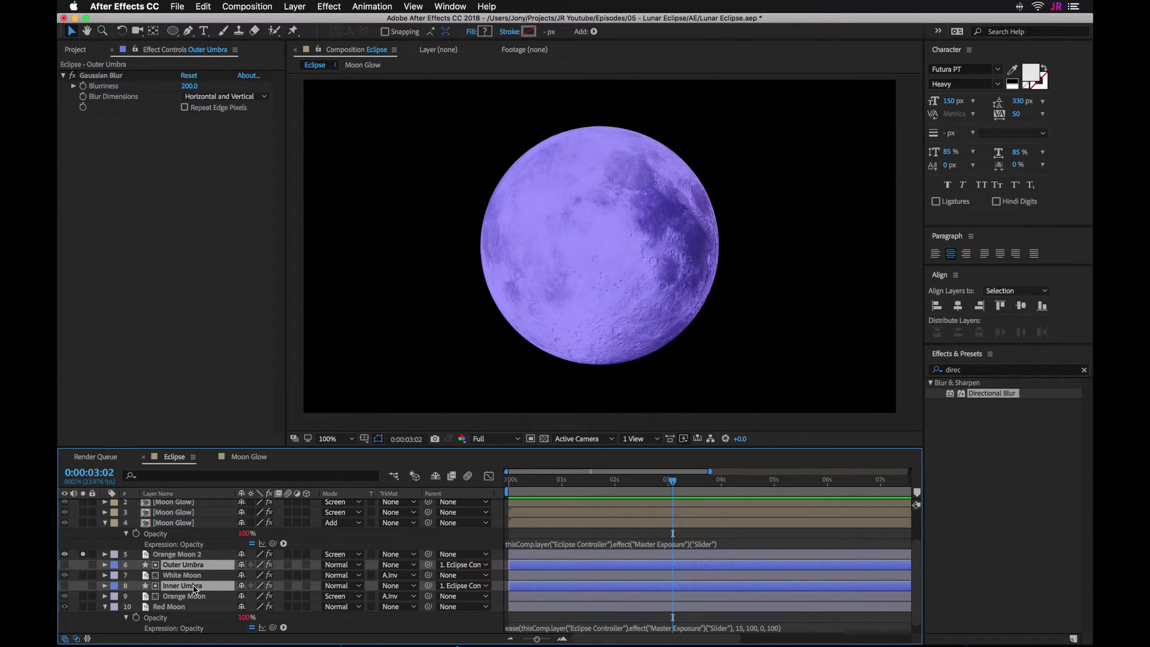
key(super+d)
drag(182, 599, 183, 556)
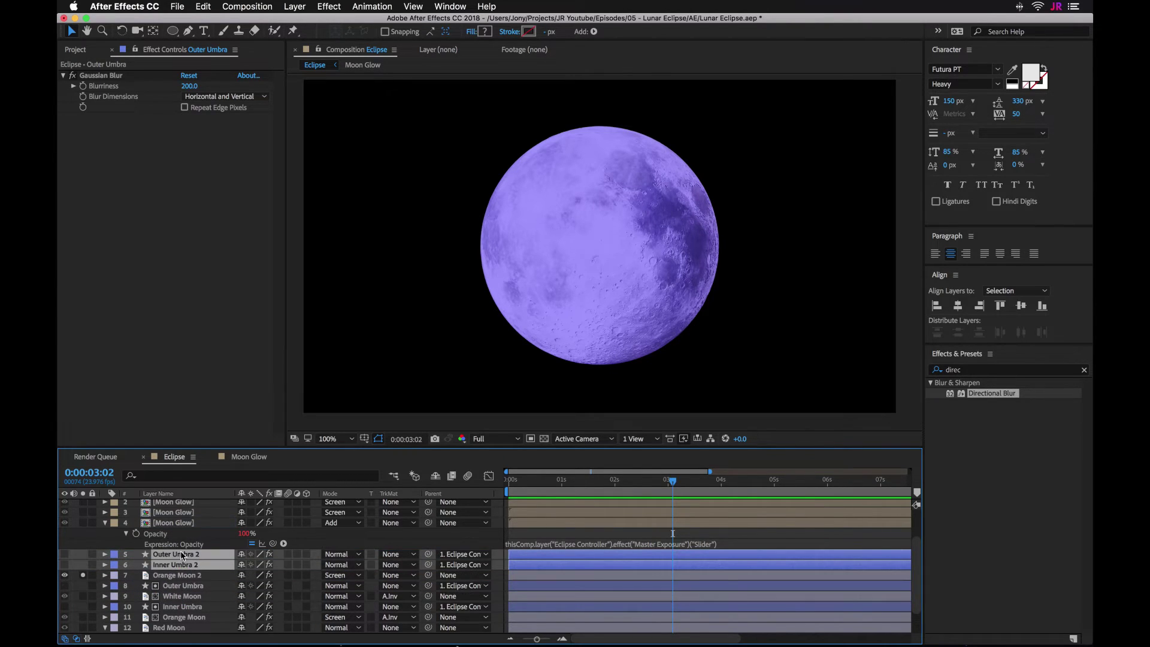
- Rename the Orange Moon 2 layer to Blue Moon
click(181, 575)
right_click(193, 577)
click(211, 634)
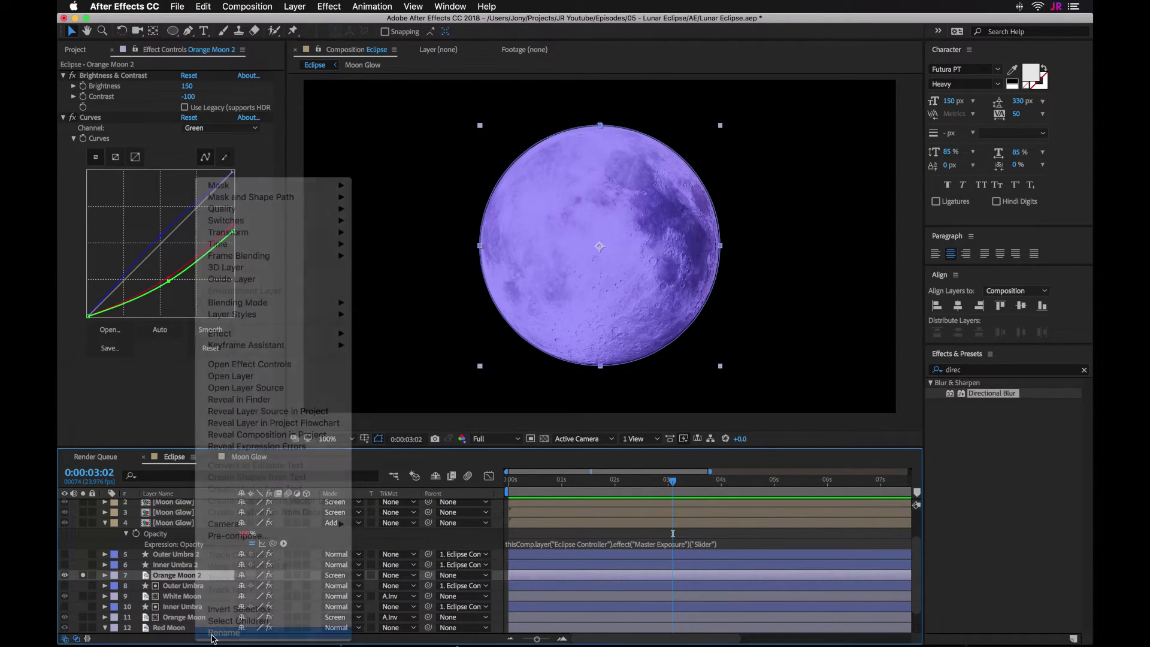
text(Elue Moon)
key(Return)
- Pre-compose Inner Umbra 2 and Outer Umbra 2 into a pre-comp named Blue Moon Matte
click(188, 556)
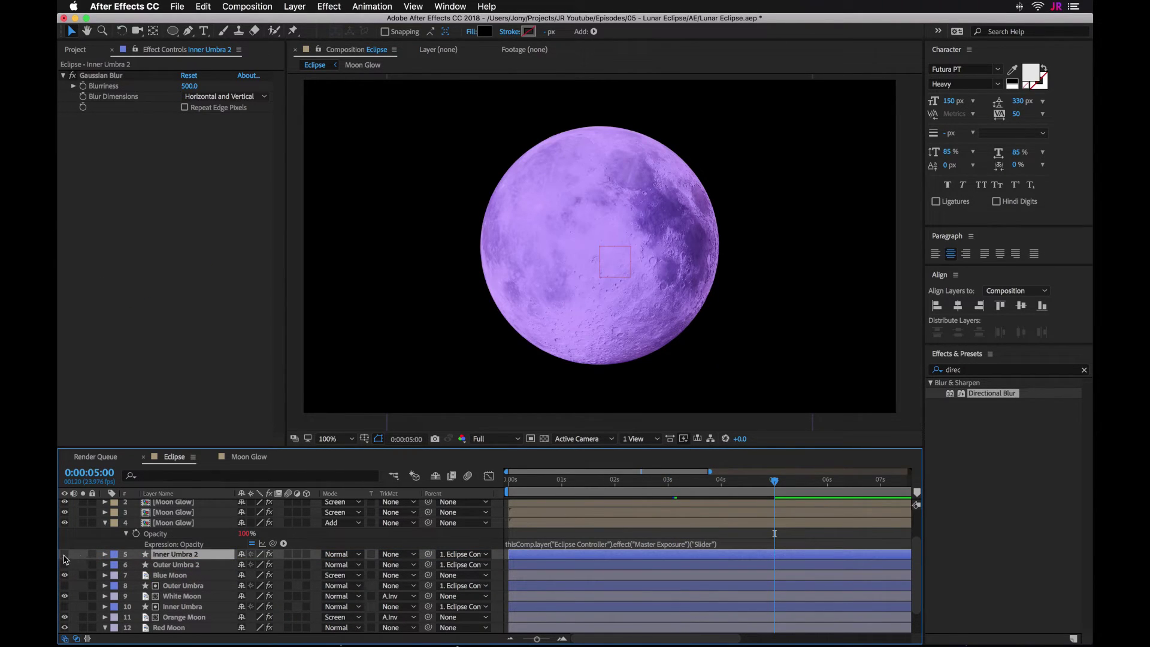
drag(66, 559, 83, 566)
shift+click(196, 565)
right_click(200, 563)
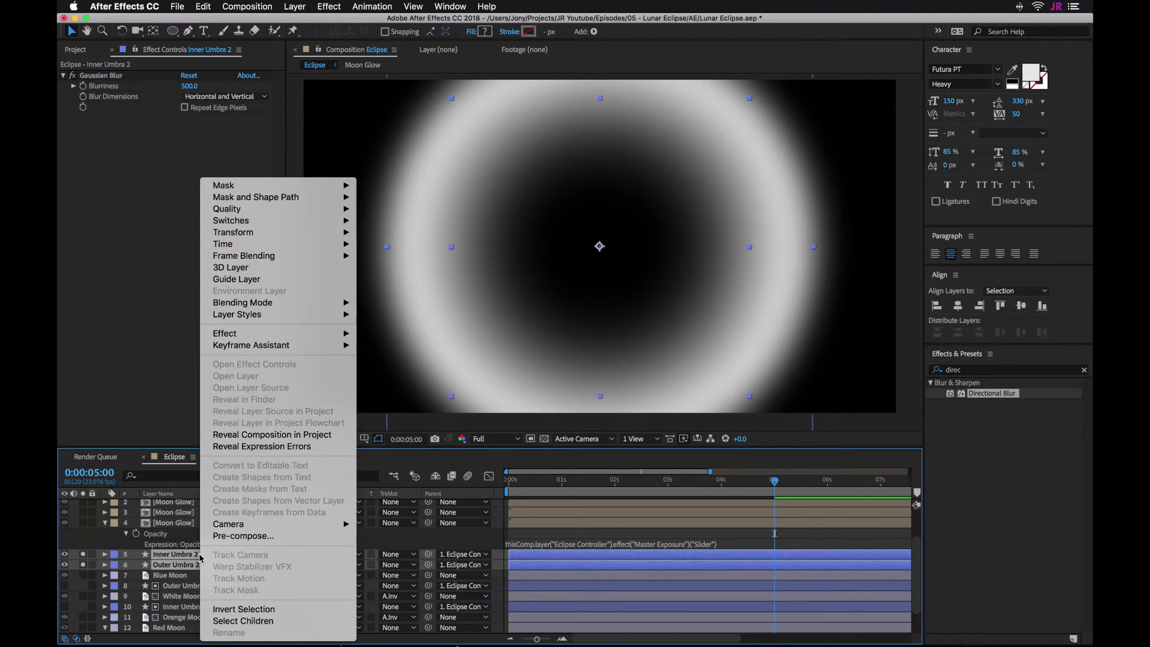
click(231, 536)
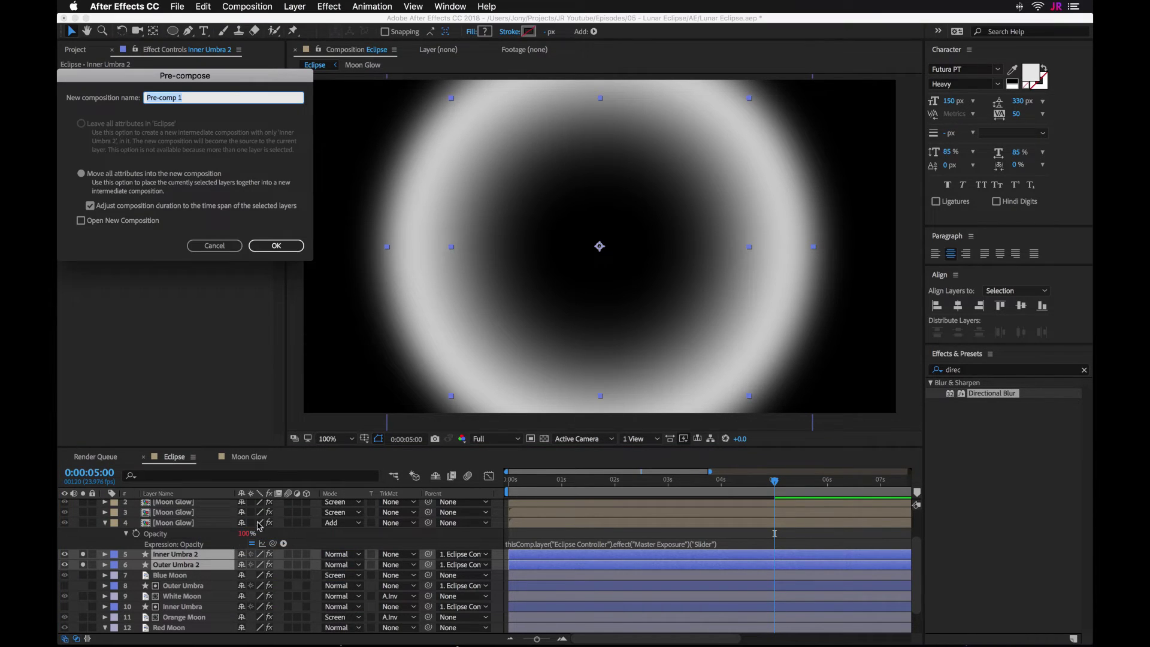
text(Blue Mo)
key(Return)
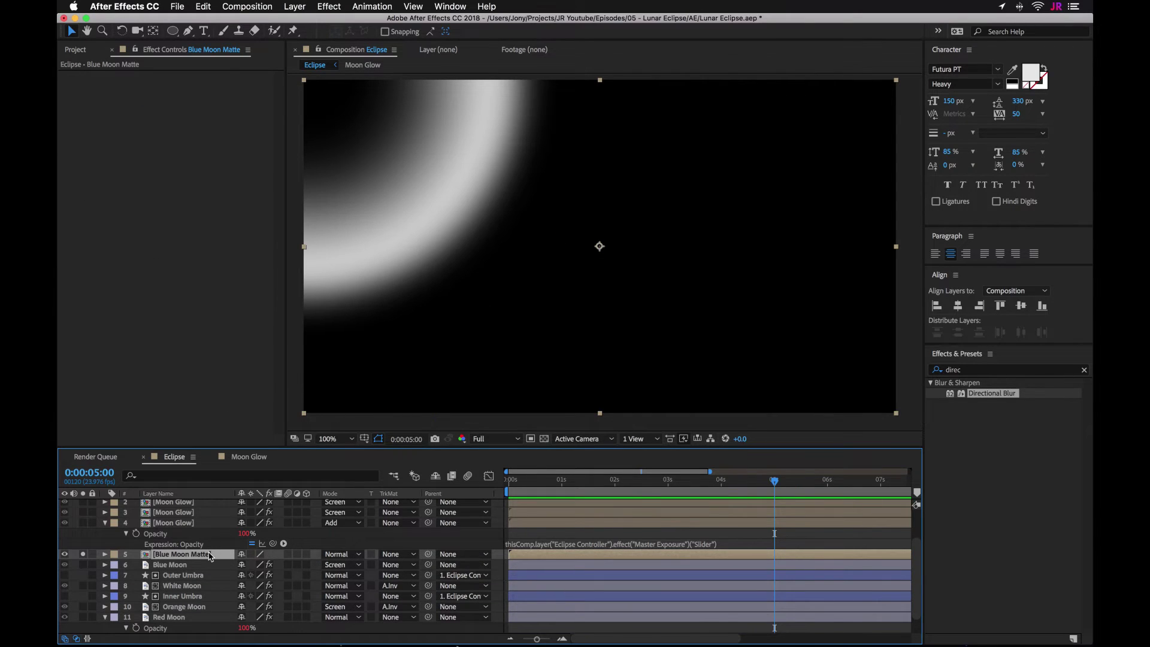
double_click(209, 555)
- Centre both umbra layers in the pre-comp at Position 960, 540
key(ctrl+a)
key(p)
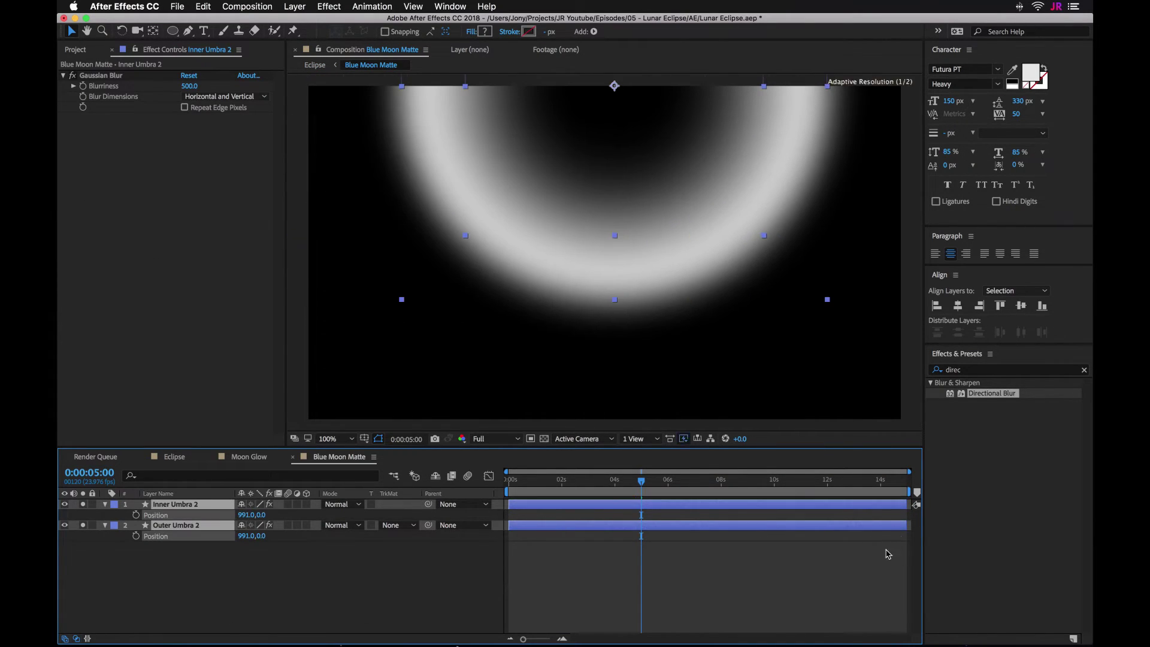
click(246, 515)
text(960)
key(Tab)
text(540)
key(Tab)
text(960)
key(Tab)
text(540)
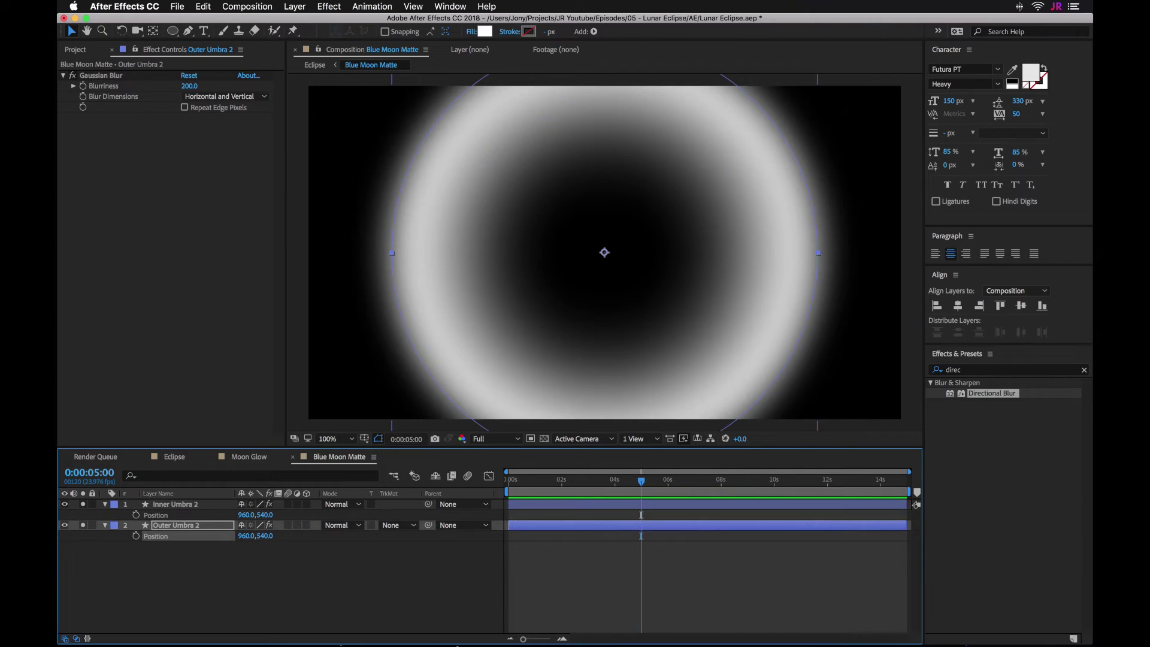
- Change the Blue Moon Matte composition height to 1920 for a 1920×1920 square
click(247, 6)
click(263, 33)
click(284, 210)
text(1920)
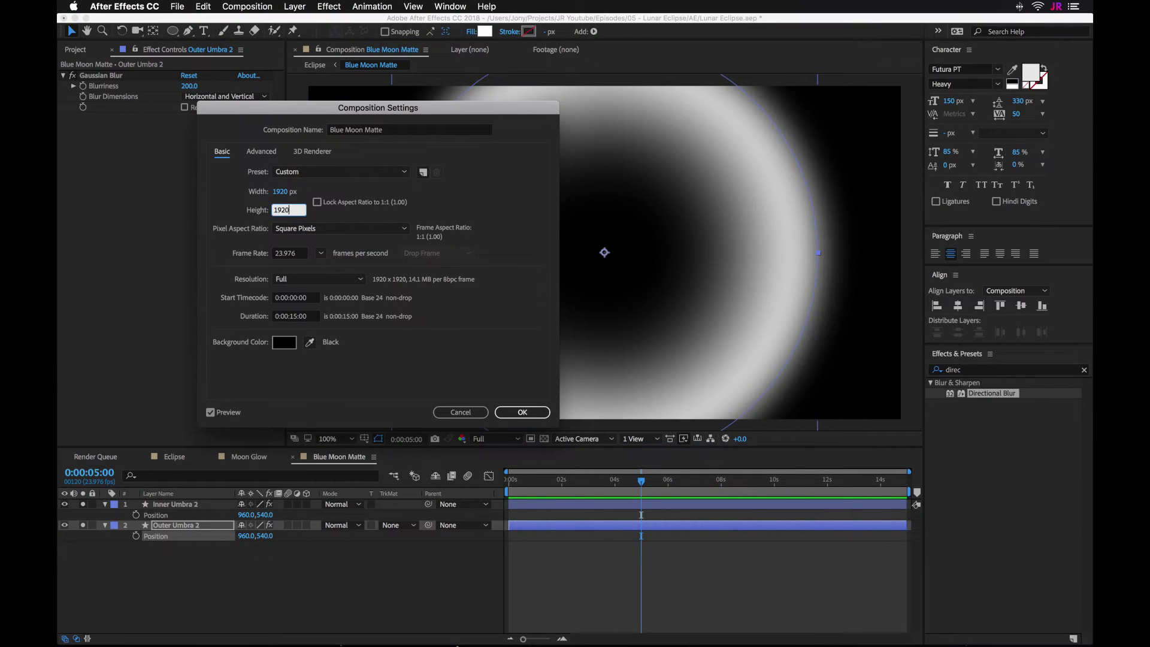
key(Return)
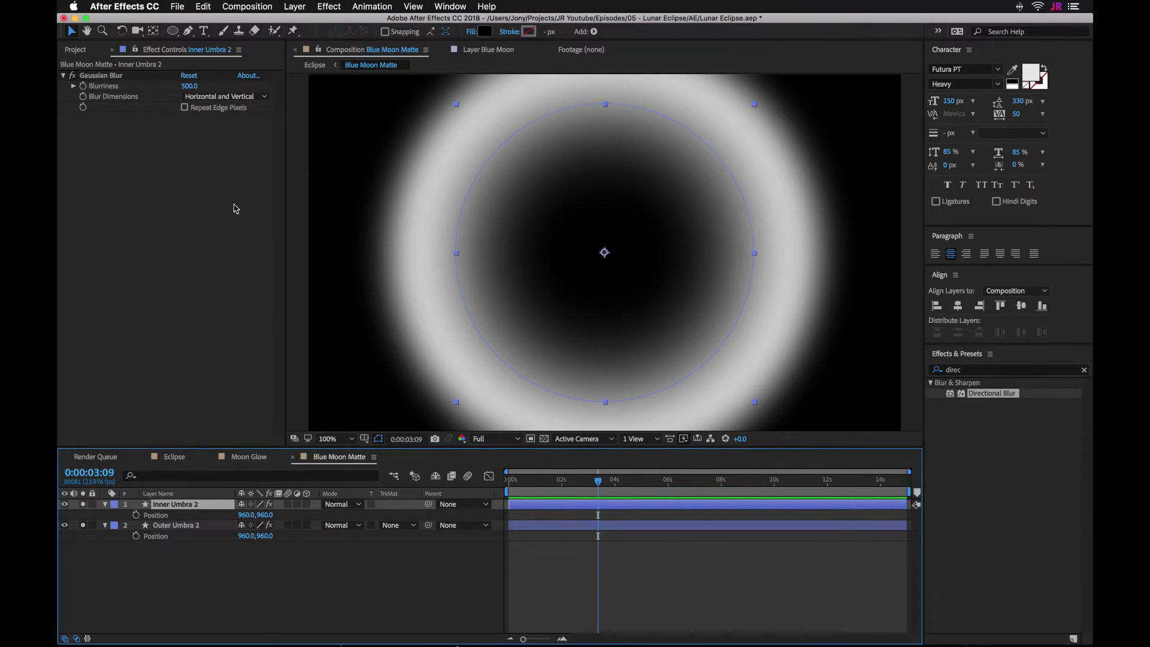
- Give Inner Umbra 2 a Blurriness of 250 and scale it from 70% to 98%
click(190, 85)
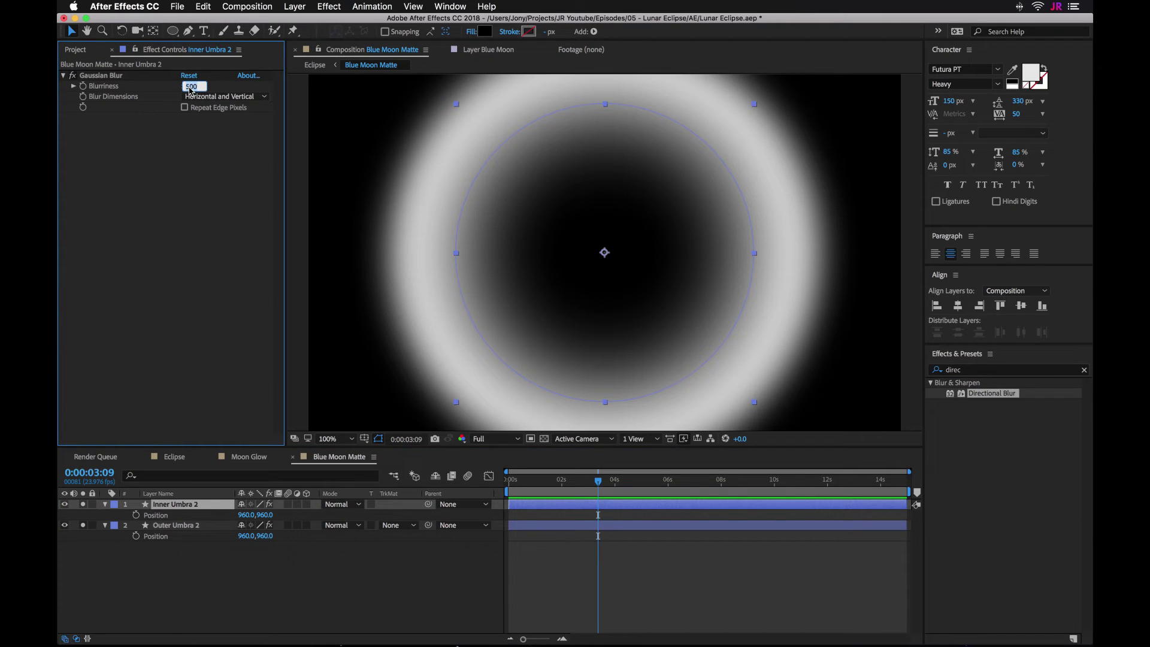
text(250)
key(Return)
click(191, 506)
key(s)
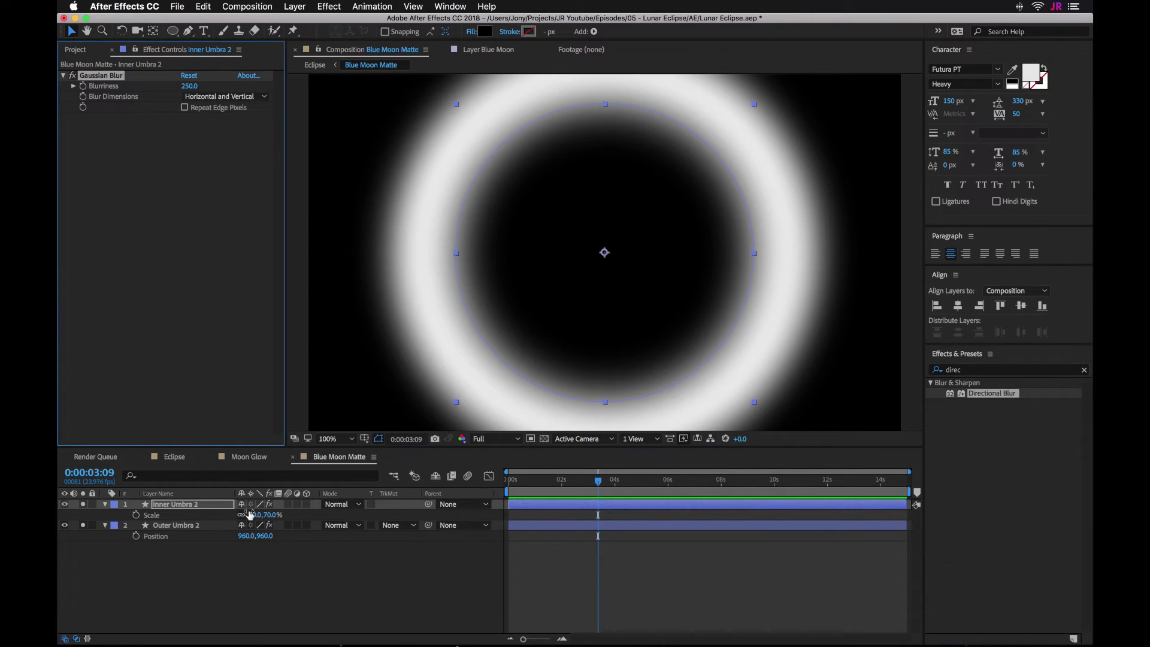
mouse_move(250, 515)
mouse_down()
mouse_move(267, 518)
mouse_move(241, 499)
mouse_up()
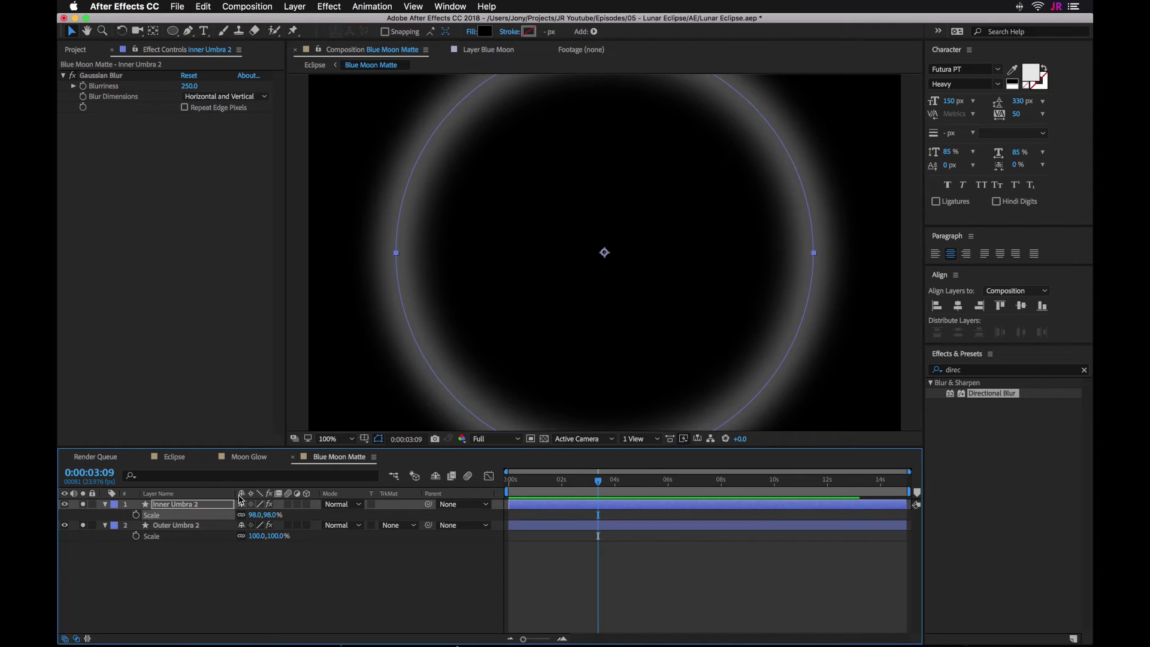
click(316, 514)
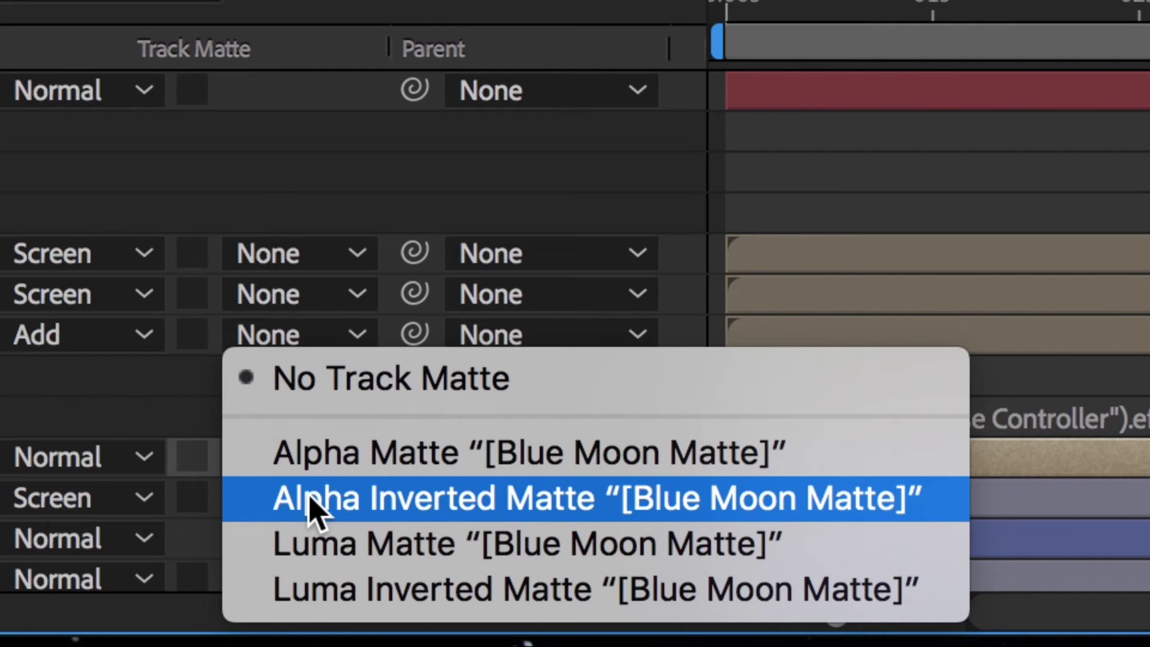
- Set Blue Moon's track matte to Luma Matte and compare it toggled off and on
click(316, 543)
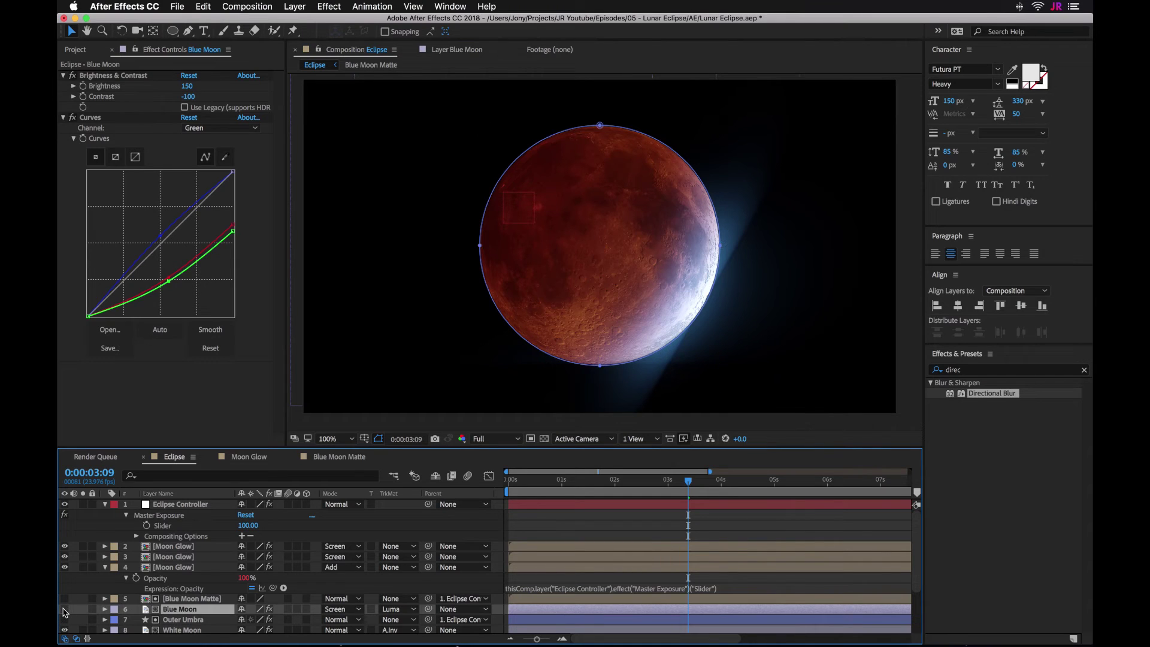
click(65, 609)
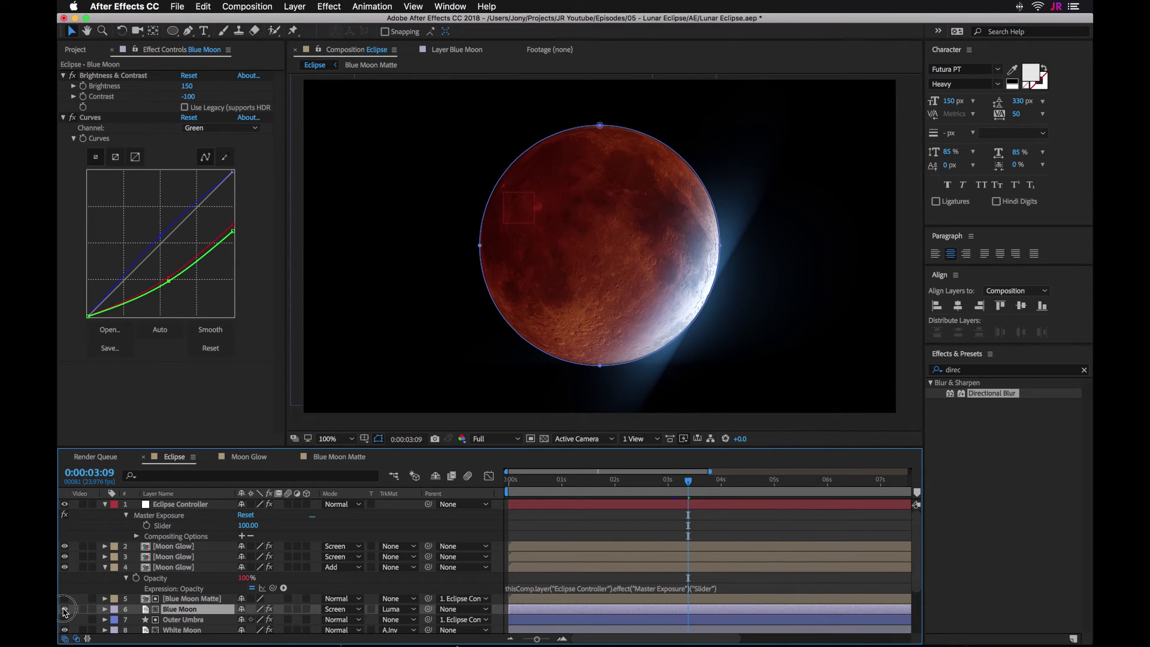
click(65, 609)
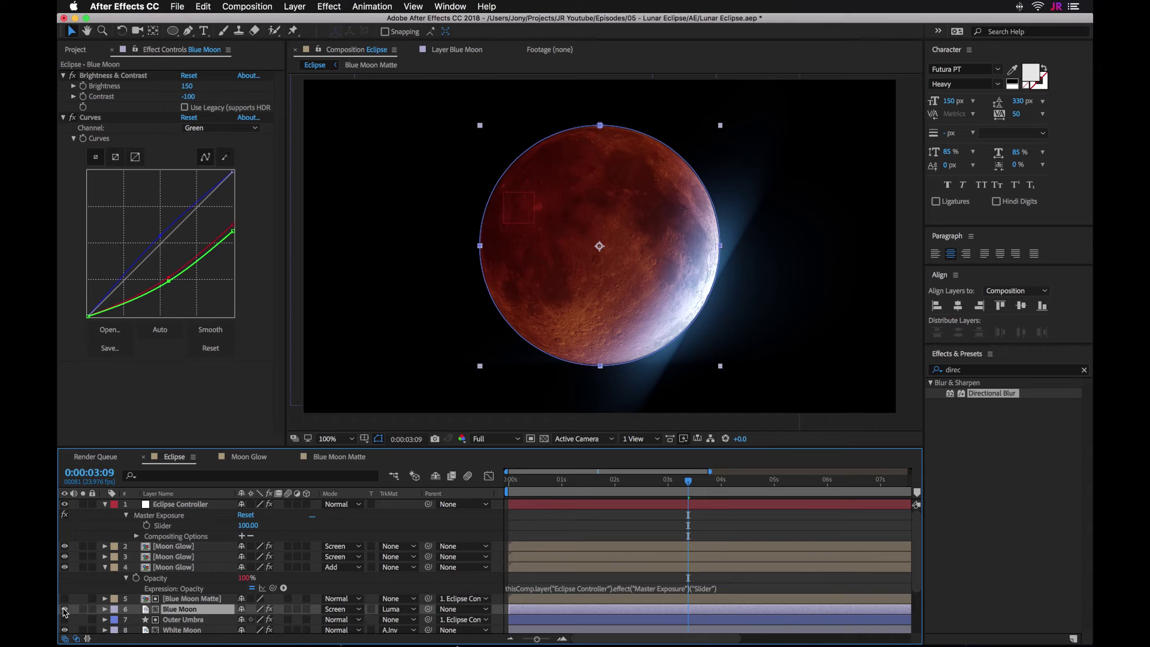
drag(689, 481, 672, 489)
- Preview Master Exposure at 12, then darken Stars BG with a downward-bowed Curves effect
click(194, 507)
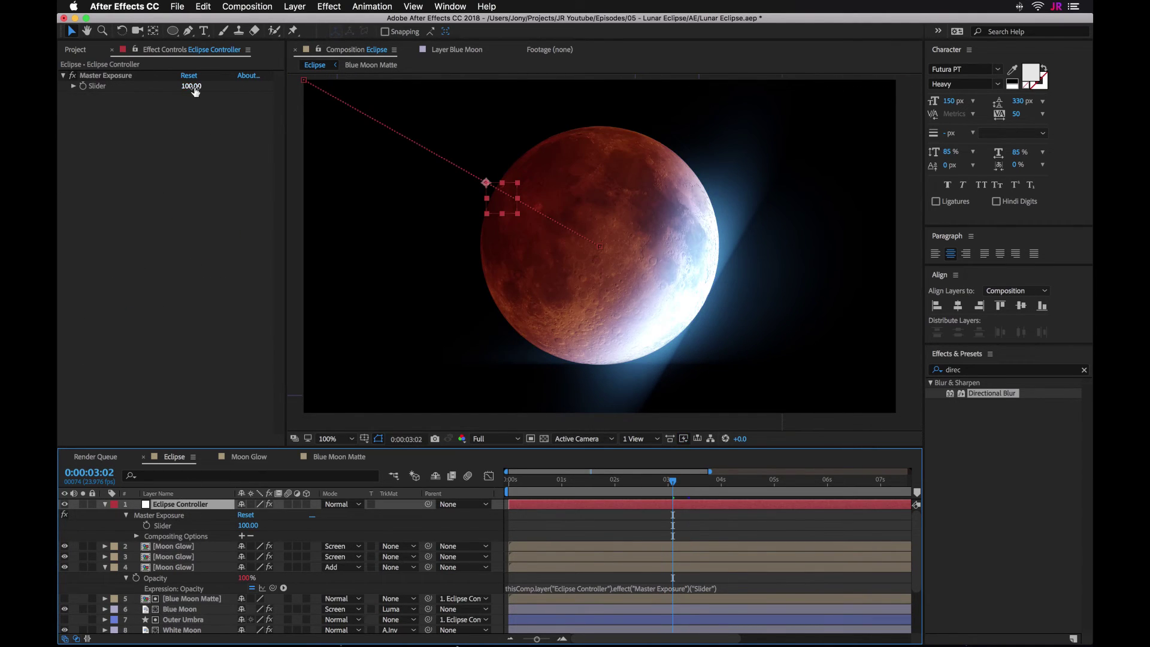
drag(195, 89, 140, 89)
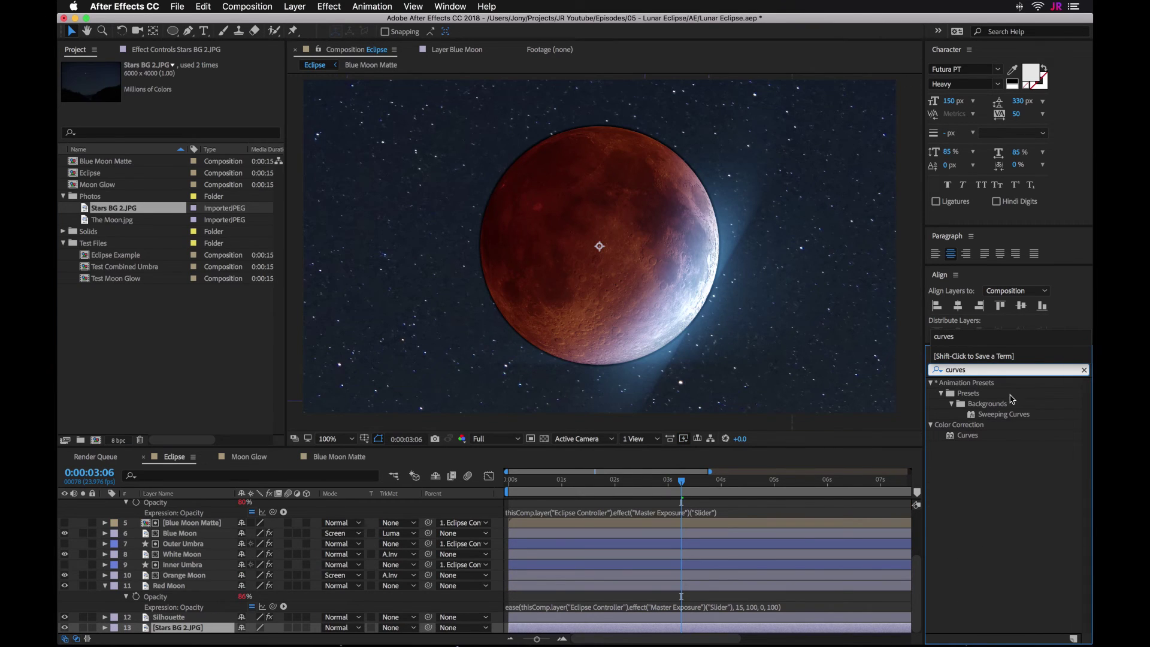
drag(967, 435, 191, 629)
drag(174, 196, 178, 231)
- Create a new solid layer named Sky and set its blending mode to Screen
scroll(272, 535, up, 1)
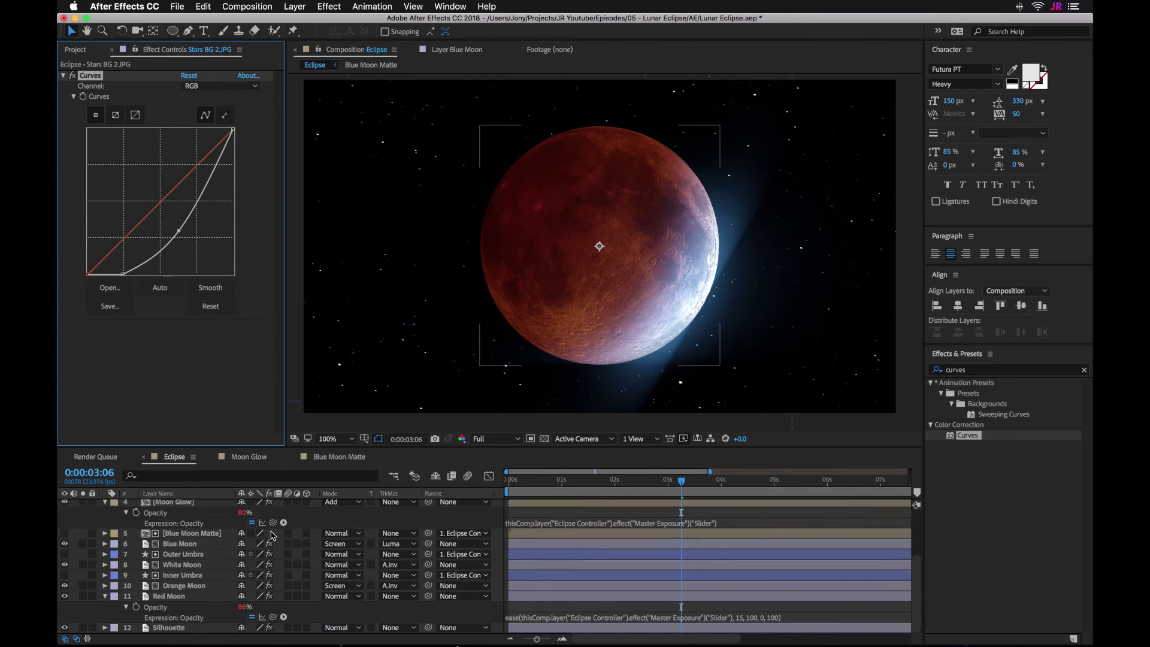
scroll(273, 535, up, 5)
click(190, 507)
click(294, 6)
mouse_move(299, 22)
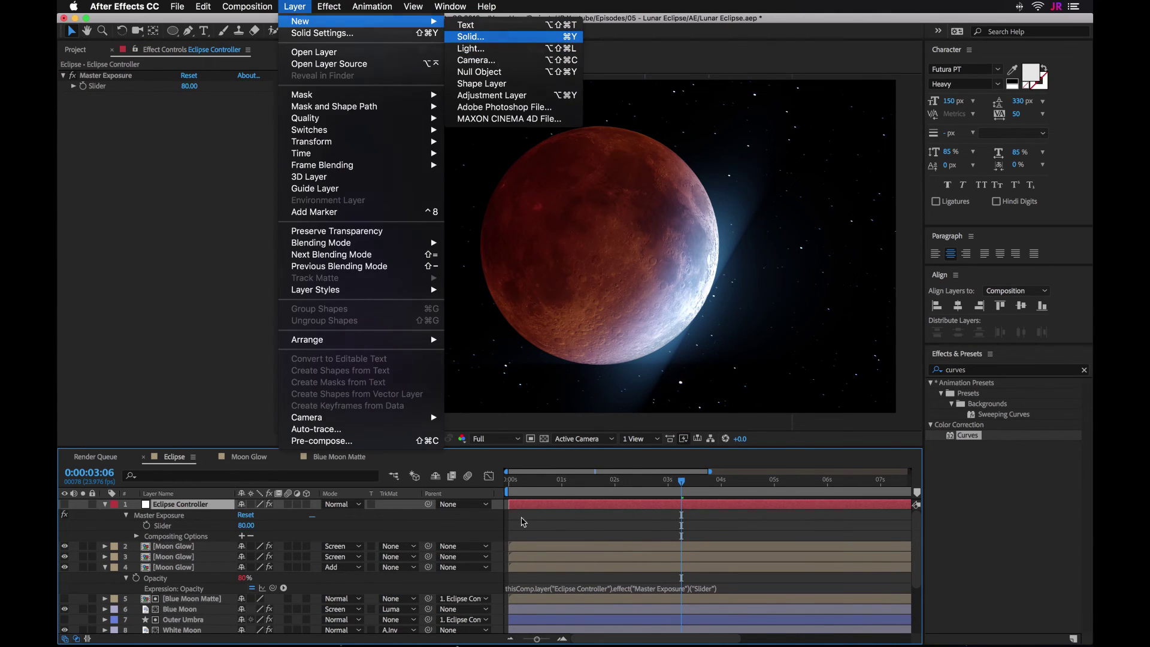
click(473, 34)
text(Sky)
key(Return)
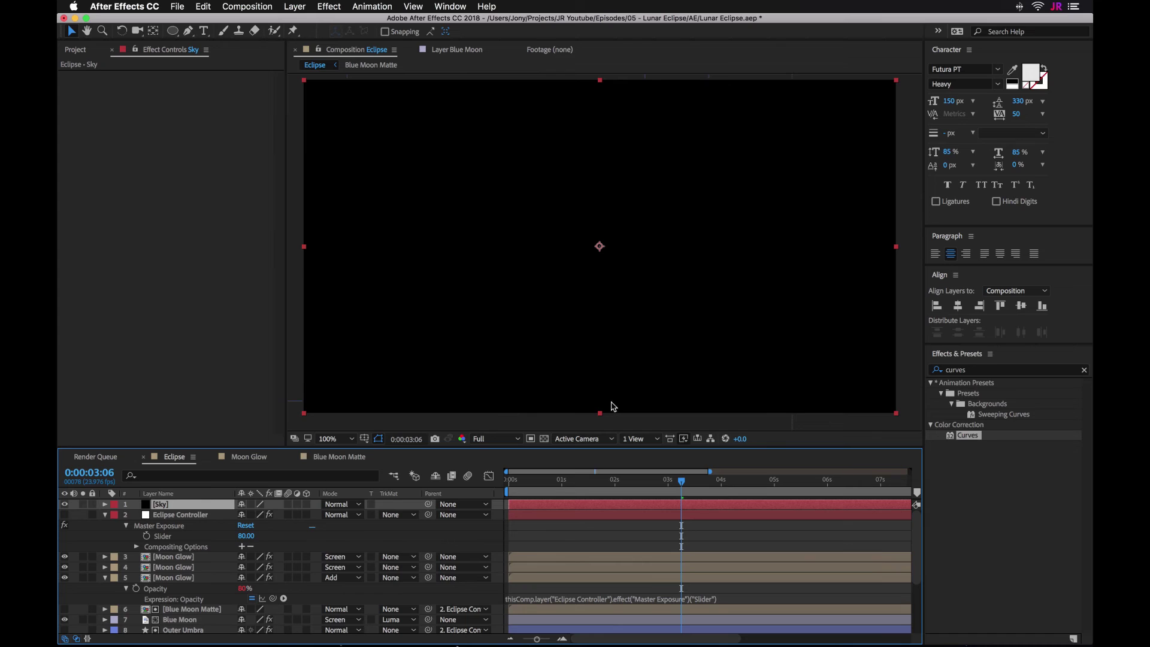
click(339, 505)
click(354, 291)
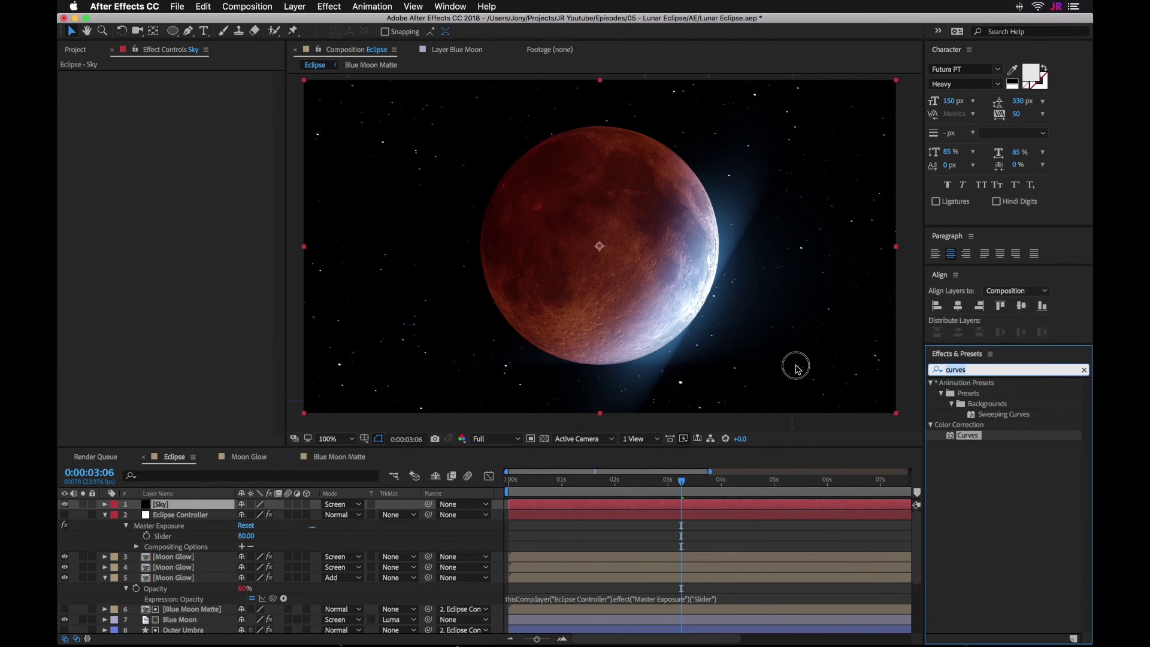
- Apply Gradient Ramp to Sky with a dark navy 244262 end colour
text(gradient)
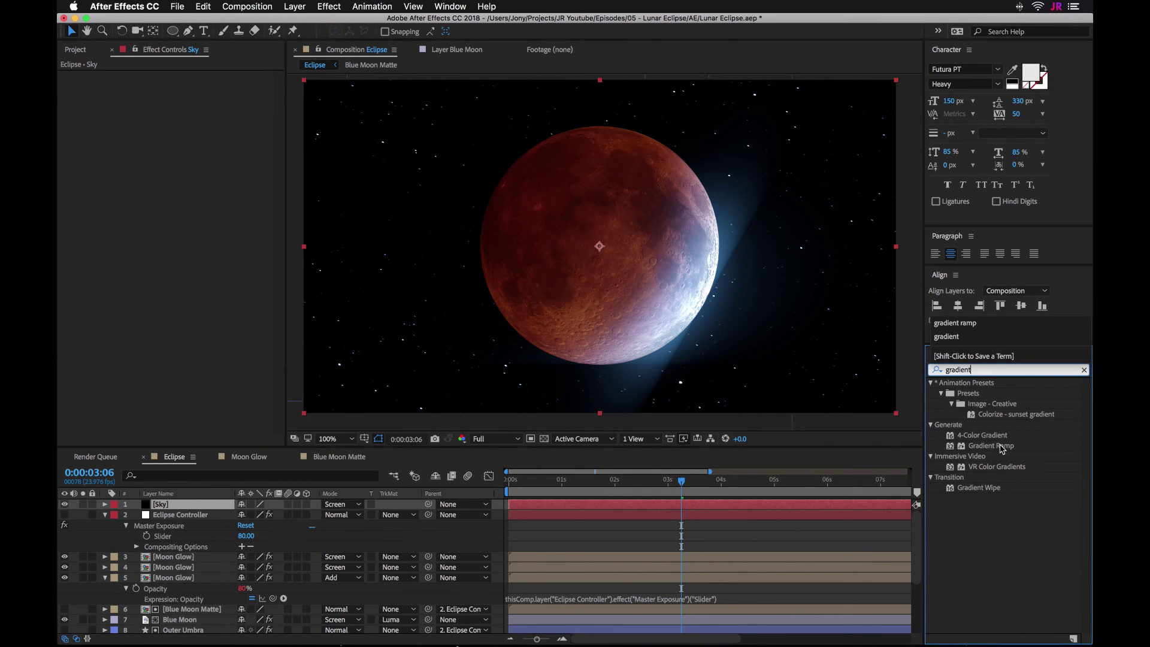
drag(1002, 449, 192, 507)
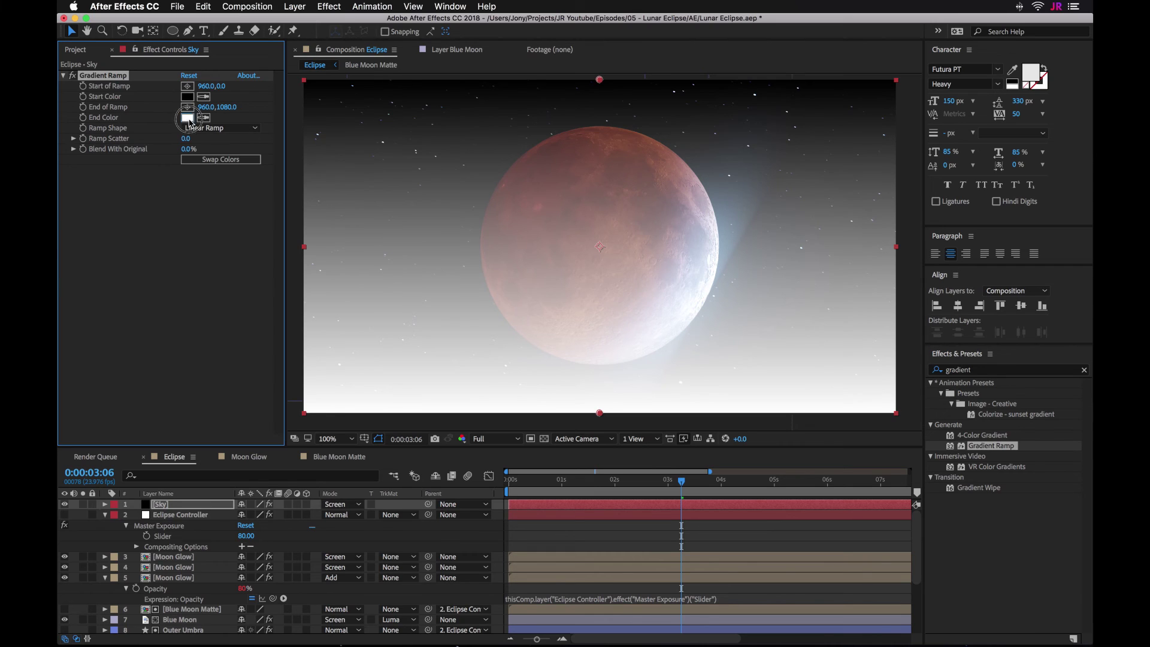
click(187, 118)
click(240, 149)
click(167, 182)
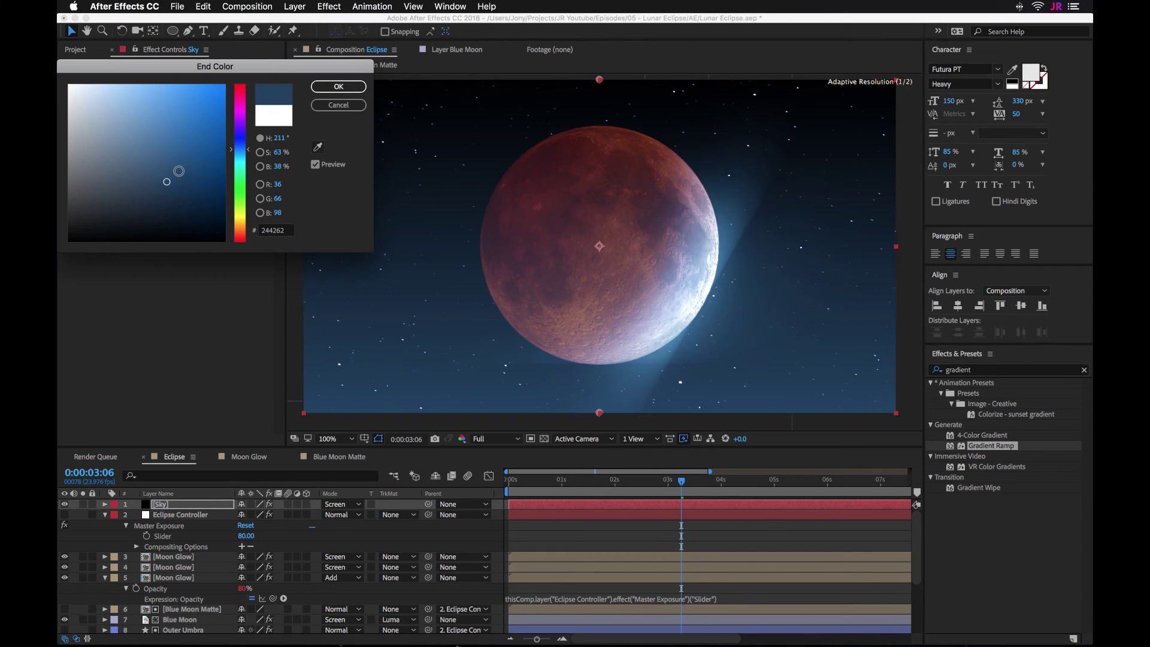
drag(166, 181, 172, 200)
key(Return)
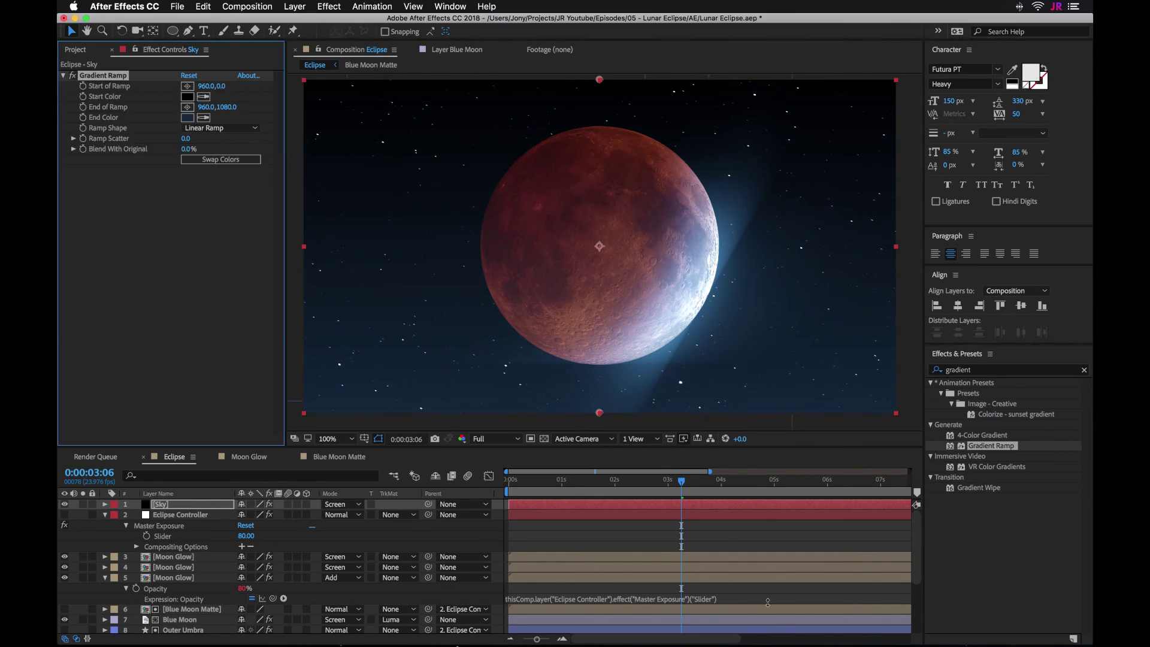
- Preview frames 0:00:03:06 to 0:00:03:08 and collapse the Eclipse Controller and Moon Glow properties
mouse_move(682, 481)
mouse_down()
mouse_move(599, 484)
mouse_move(684, 495)
mouse_up()
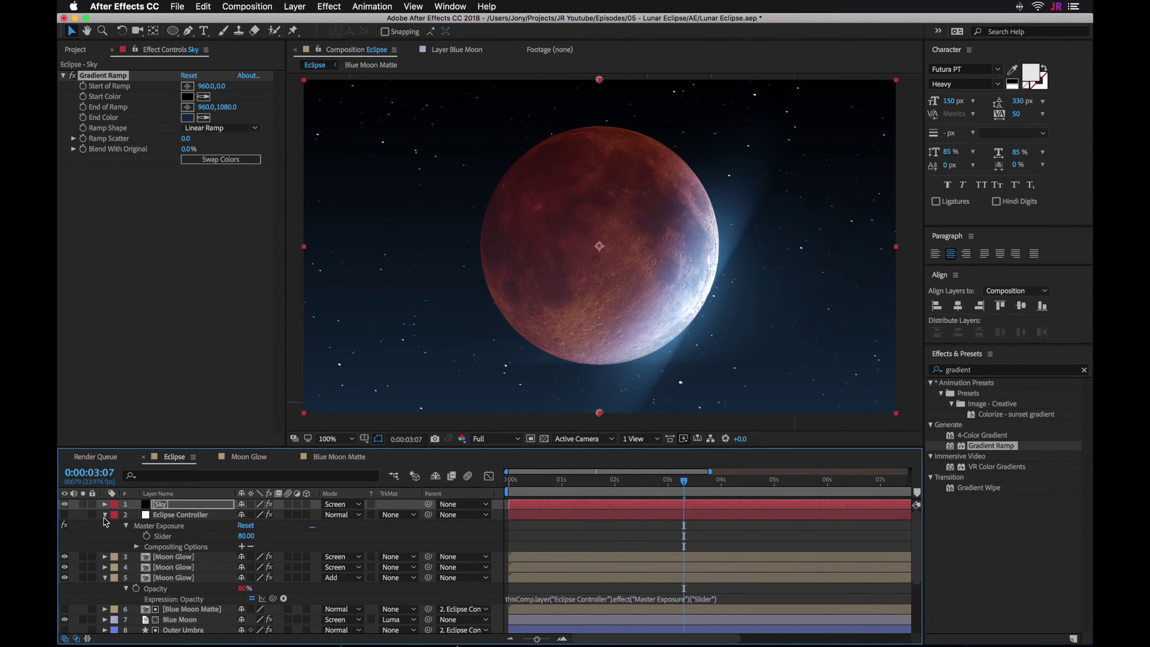
click(105, 515)
click(106, 547)
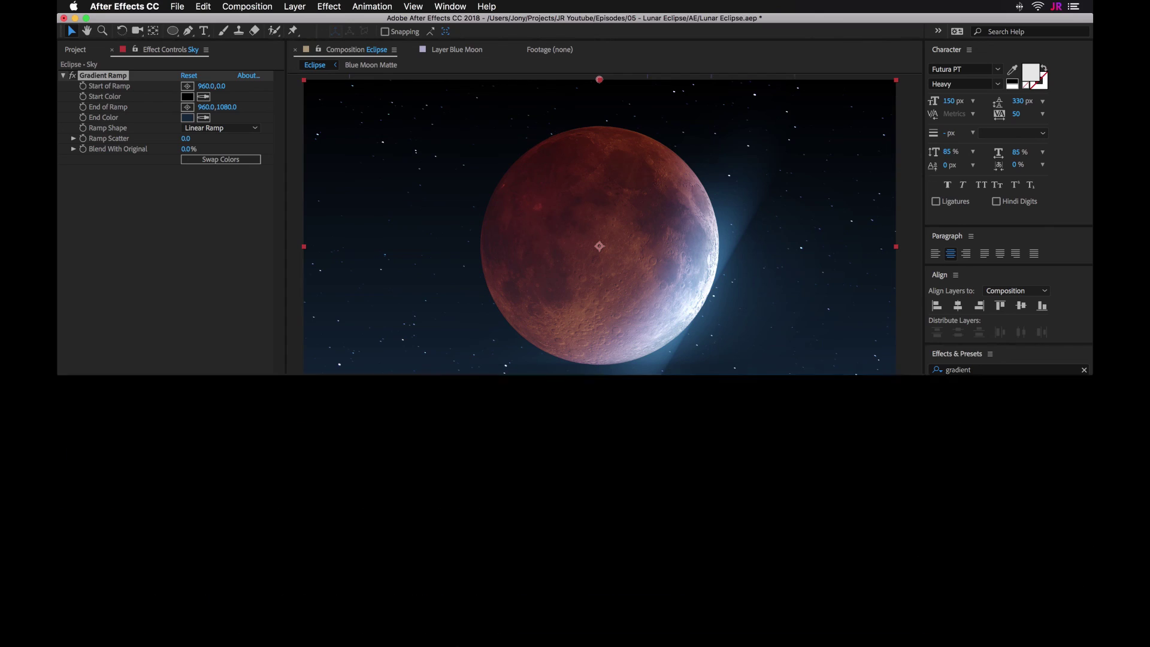